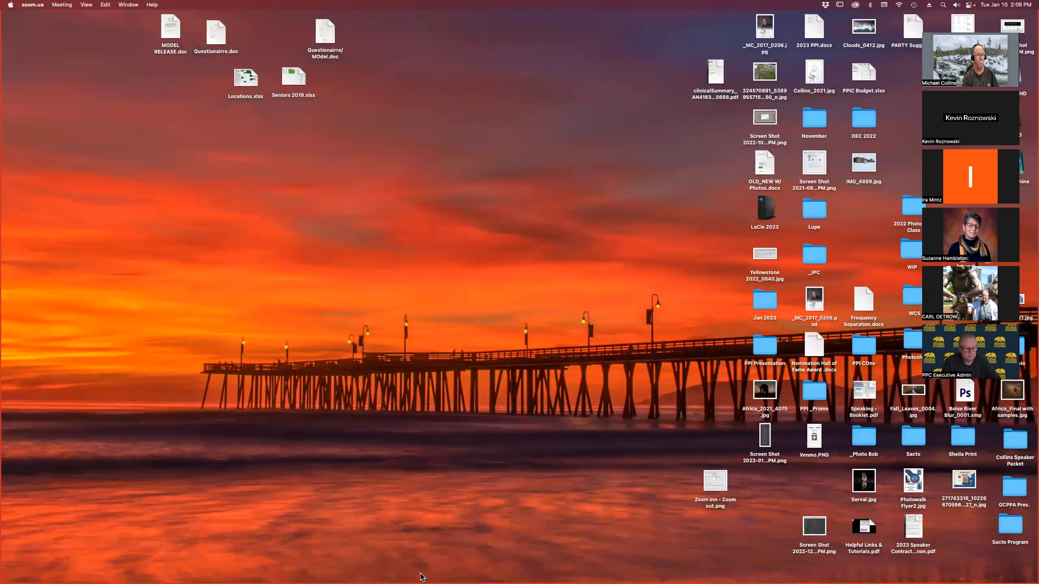
- Switch to Bridge and open the photo of the cyclist holding a bike from the Jan 2023 folder in Photoshop
mouse_move(420, 579)
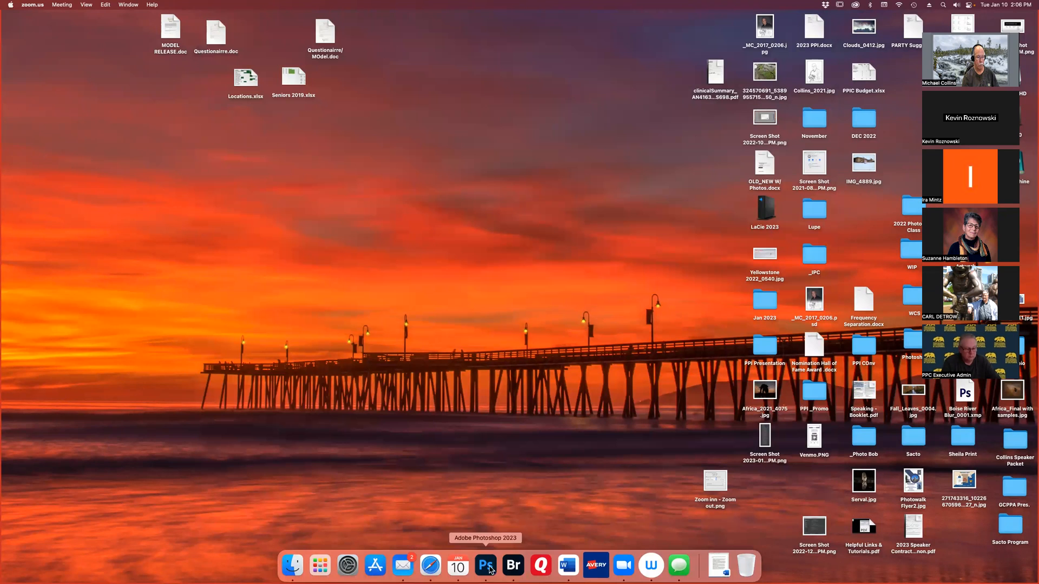
left_click(513, 566)
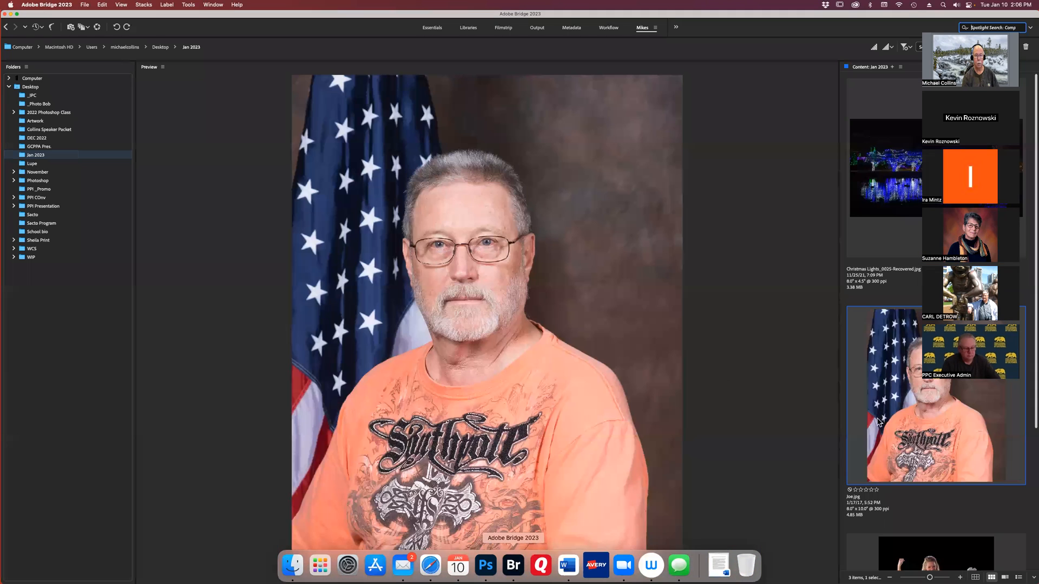
scroll(929, 443, "down", 5)
double_click(929, 442)
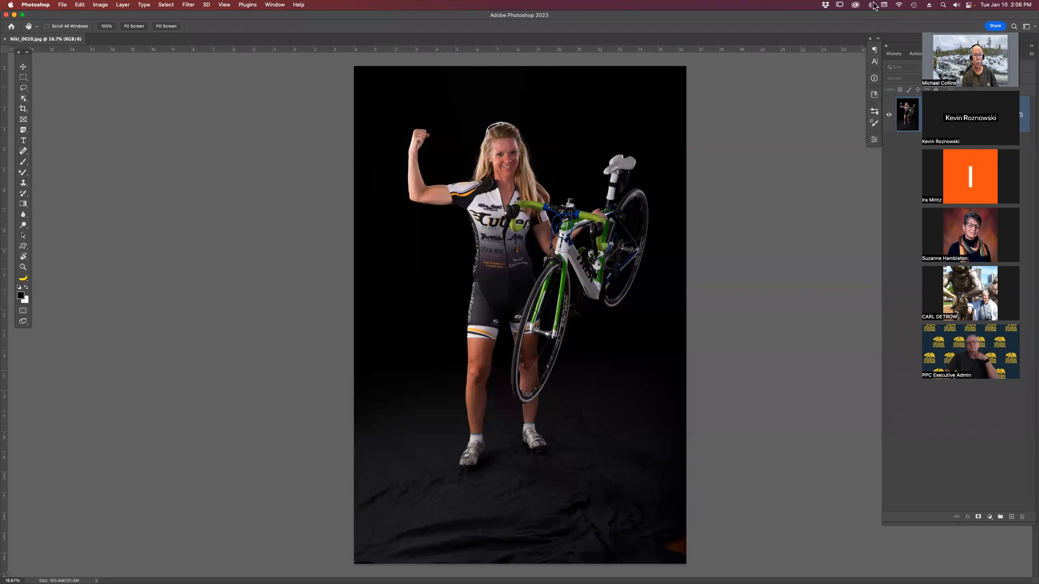
left_click(938, 33)
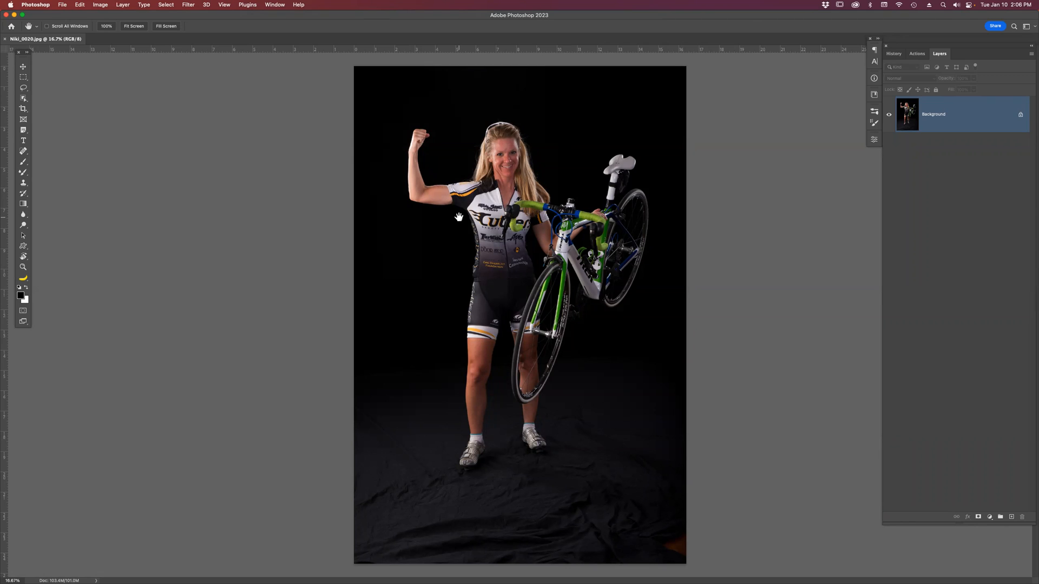
- Open the Liquify filter on the cyclist photo
key("z")
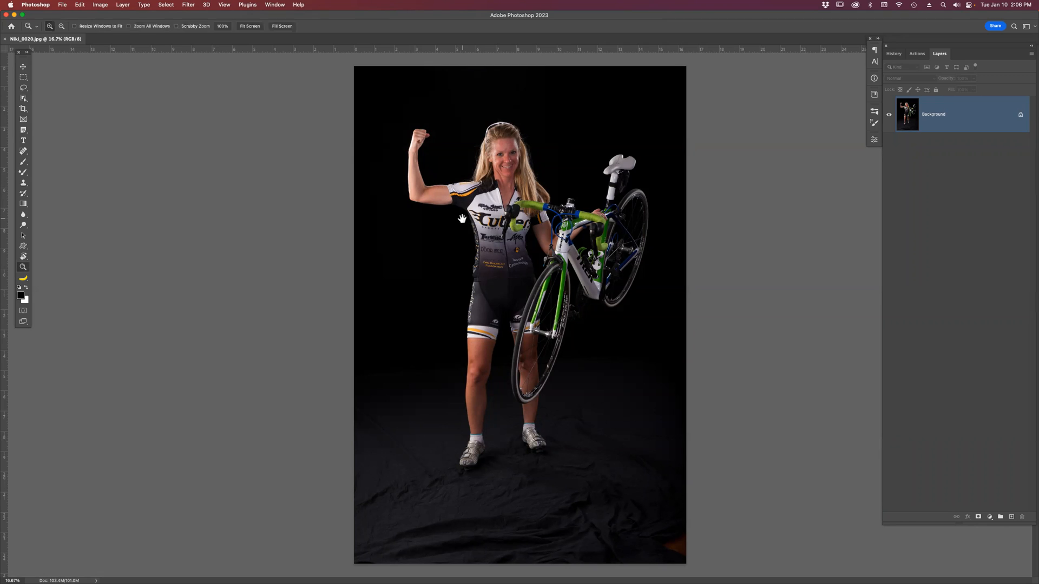
left_click_drag(379, 100, 613, 297)
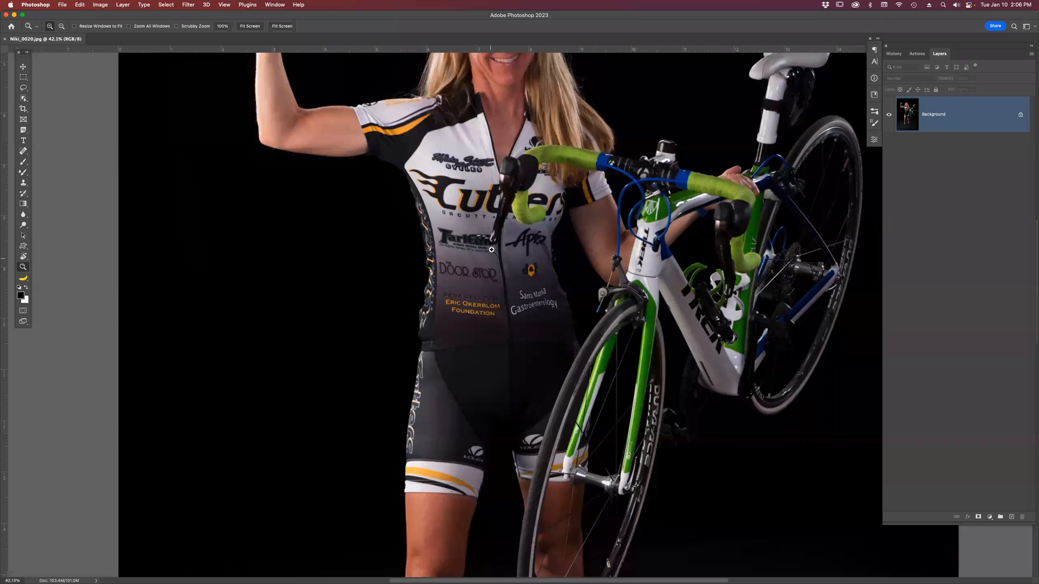
left_click_drag(493, 238, 552, 408)
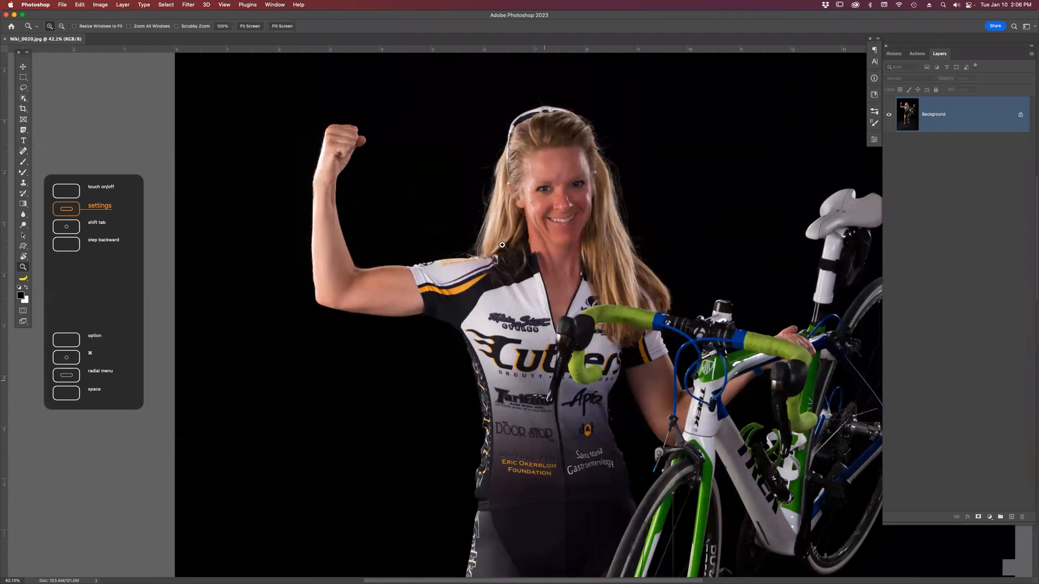
left_click(189, 5)
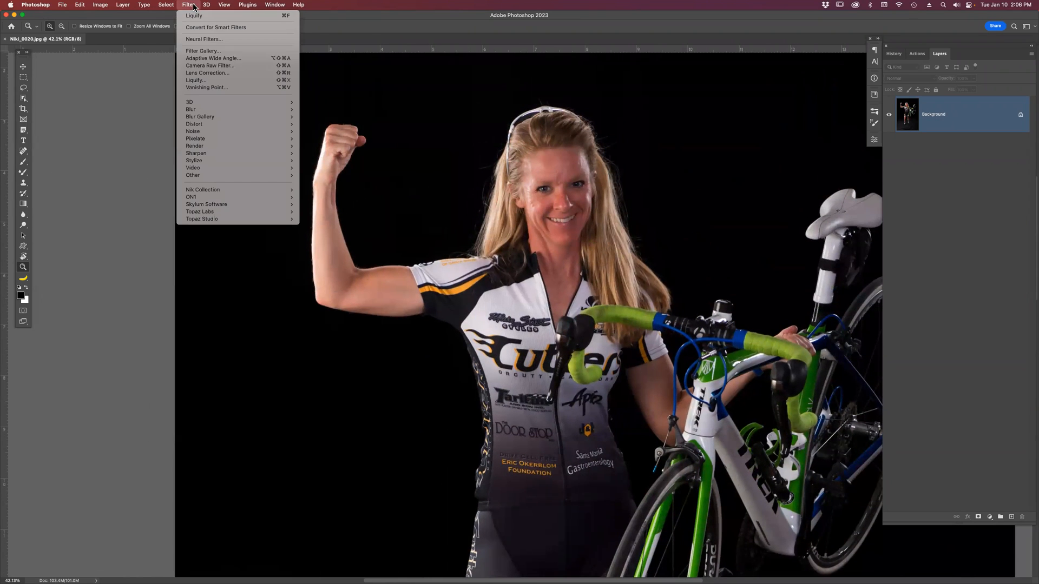
left_click(212, 81)
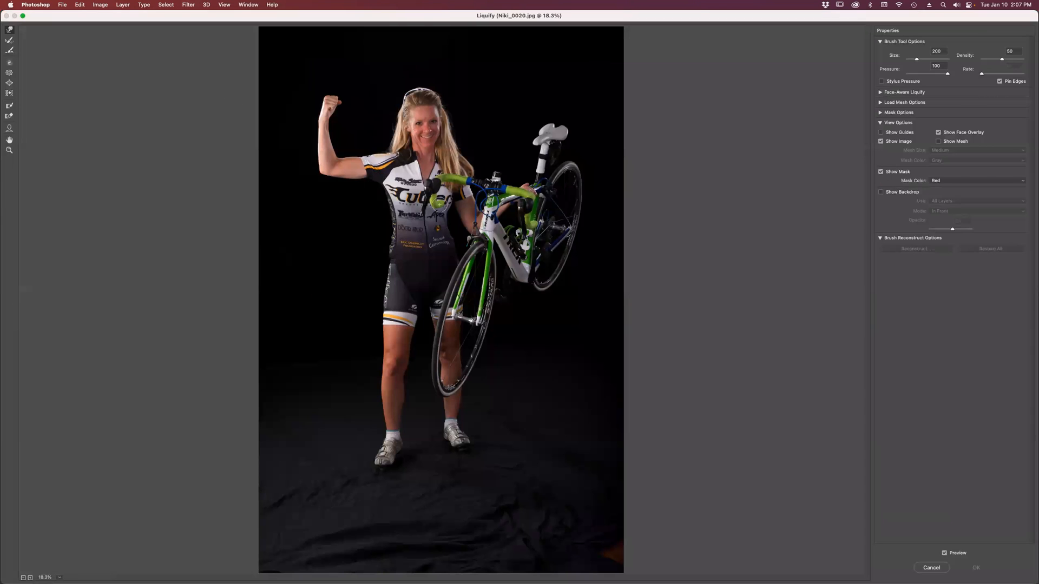
- Nudge the sleeve edge on the cyclist's raised arm slightly toward the shoulder using Forward Warp at brush size 200
left_click(440, 204)
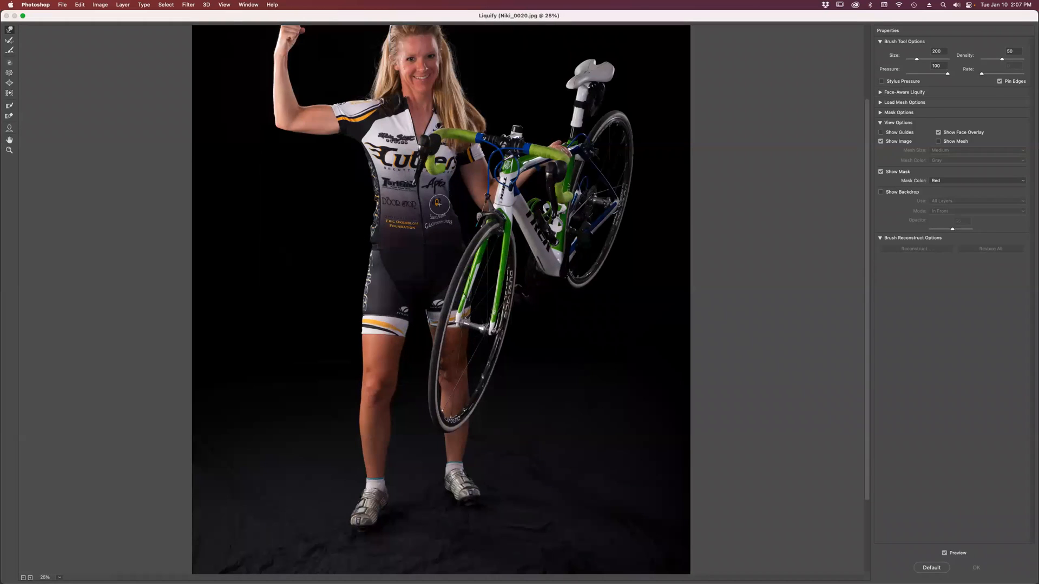
scroll(456, 145, "up", 5)
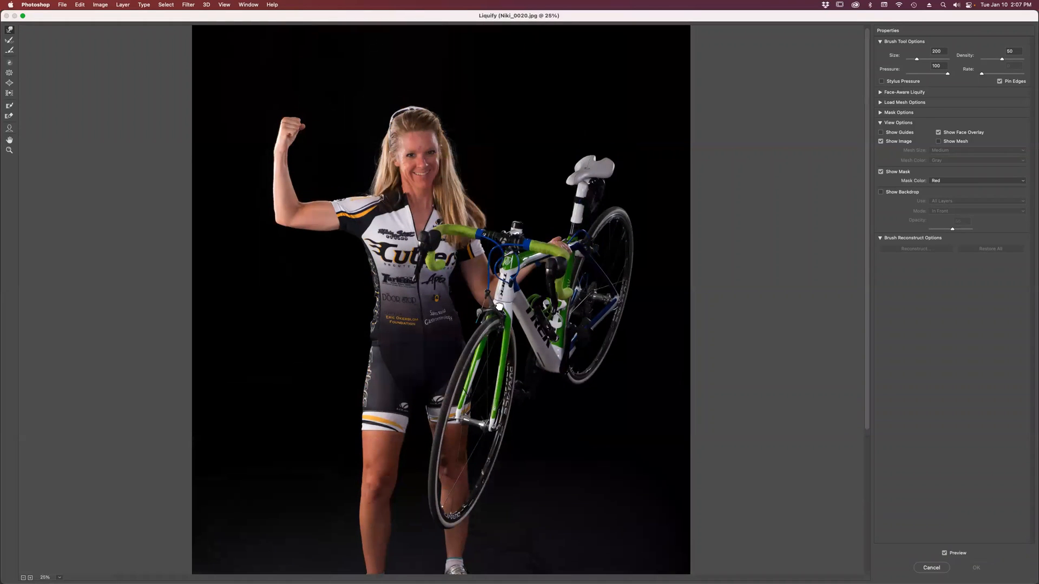
key("super+equal")
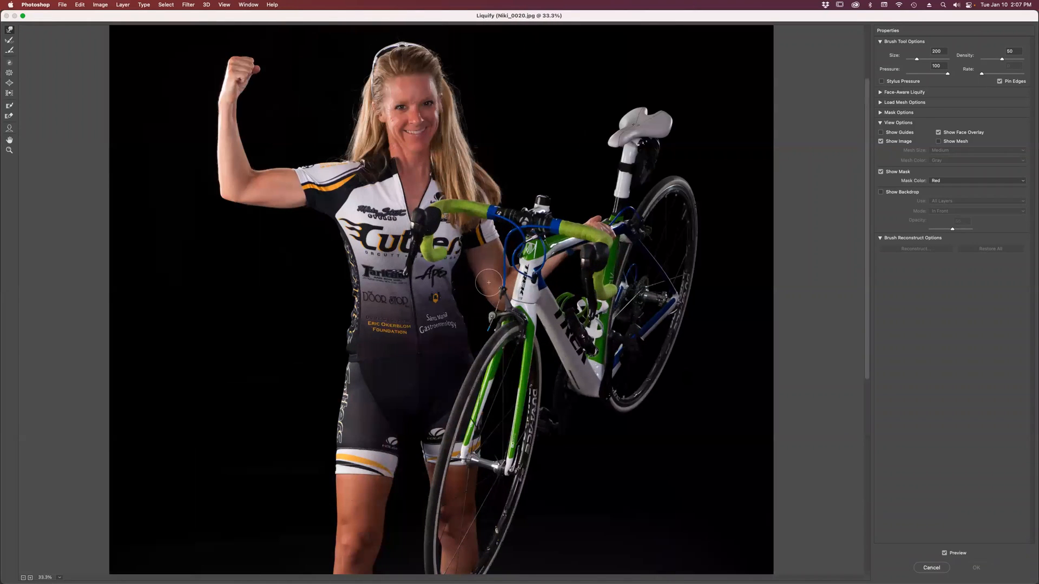
left_click_drag(346, 178, 436, 252)
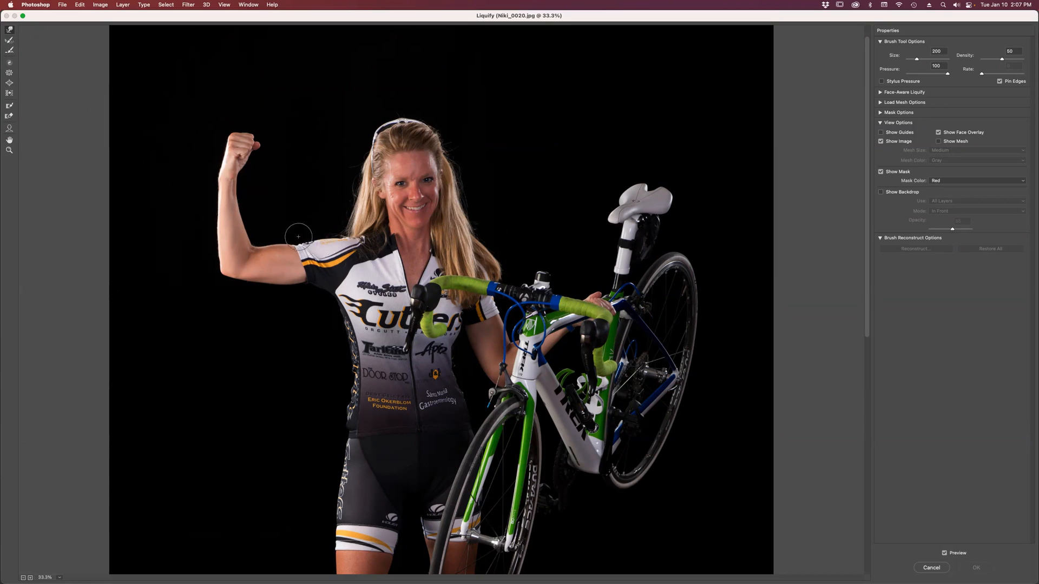
left_click_drag(299, 240, 306, 240)
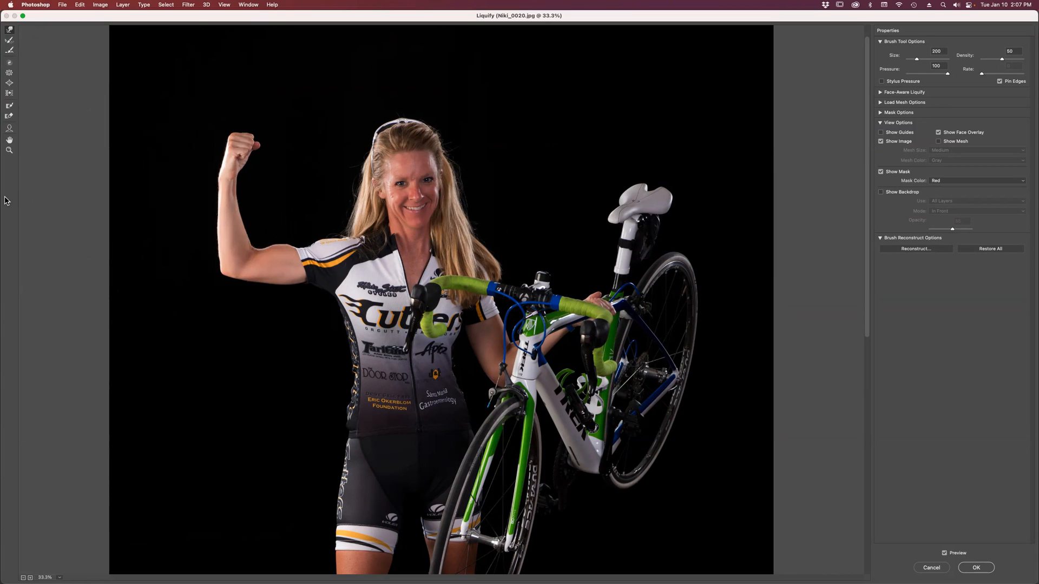
- Enlarge the bicep and sleeve area of the raised arm using the Bloat tool at brush size 600
left_click(9, 85)
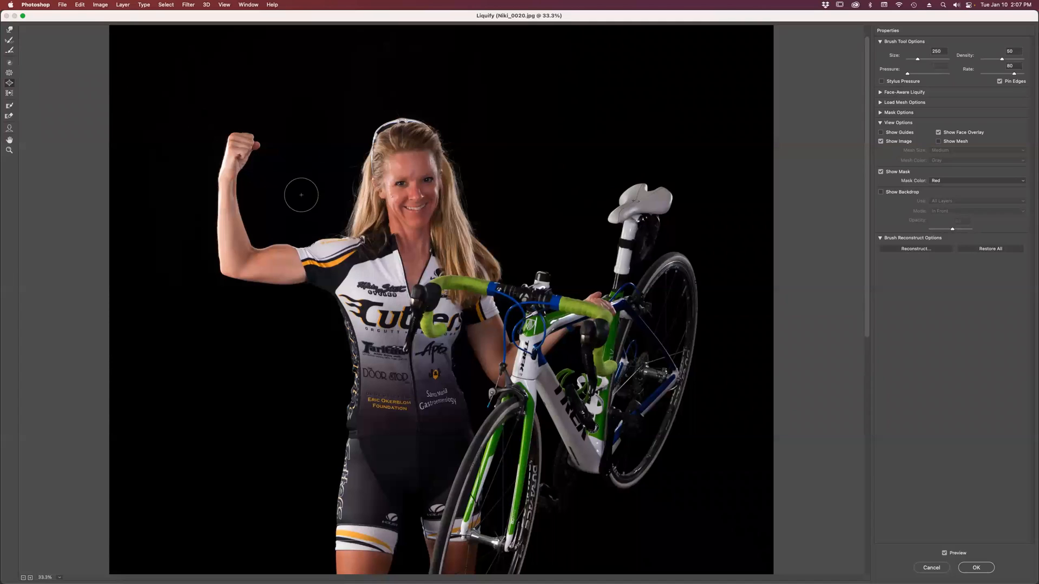
key("bracketright")
key("bracketright")
key("bracketright")
left_click(283, 248)
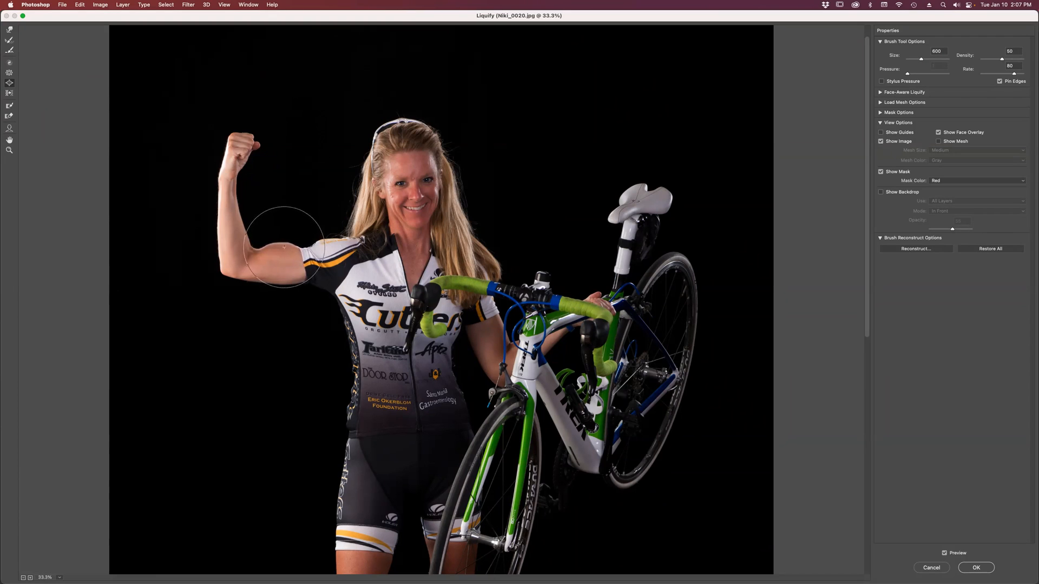
left_click(312, 263)
left_click(312, 264)
left_click(312, 264)
left_click_drag(291, 255, 296, 255)
left_click(297, 253)
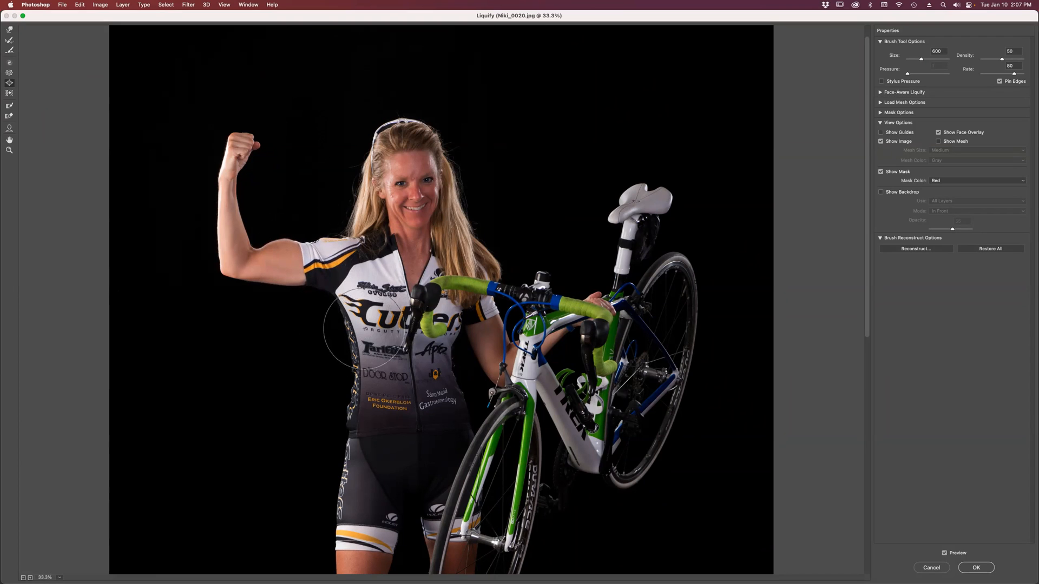
- Push the cyclist's waist inward on the side away from the bike using Forward Warp at brush size 900
left_click(9, 29)
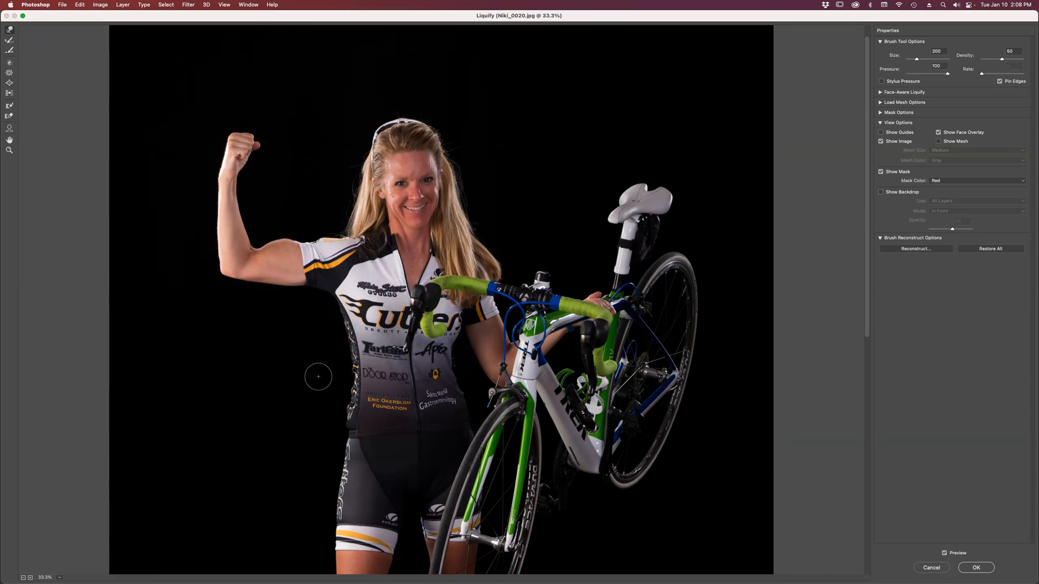
key("bracketright")
key("bracketright")
key("bracketright")
key("bracketright")
key("bracketright")
key("bracketright")
left_click_drag(342, 360, 347, 370)
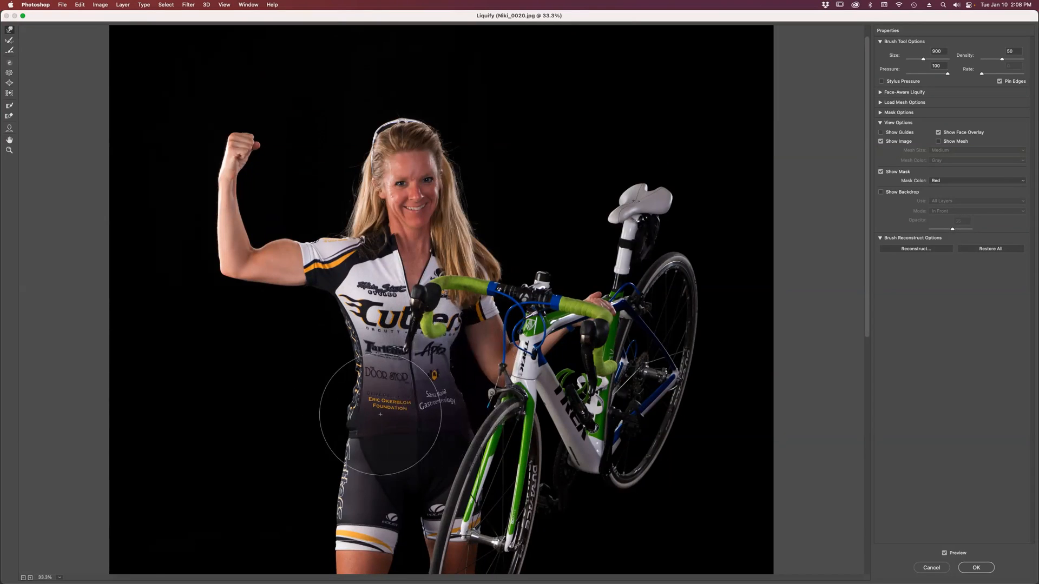
left_click_drag(347, 412, 351, 409)
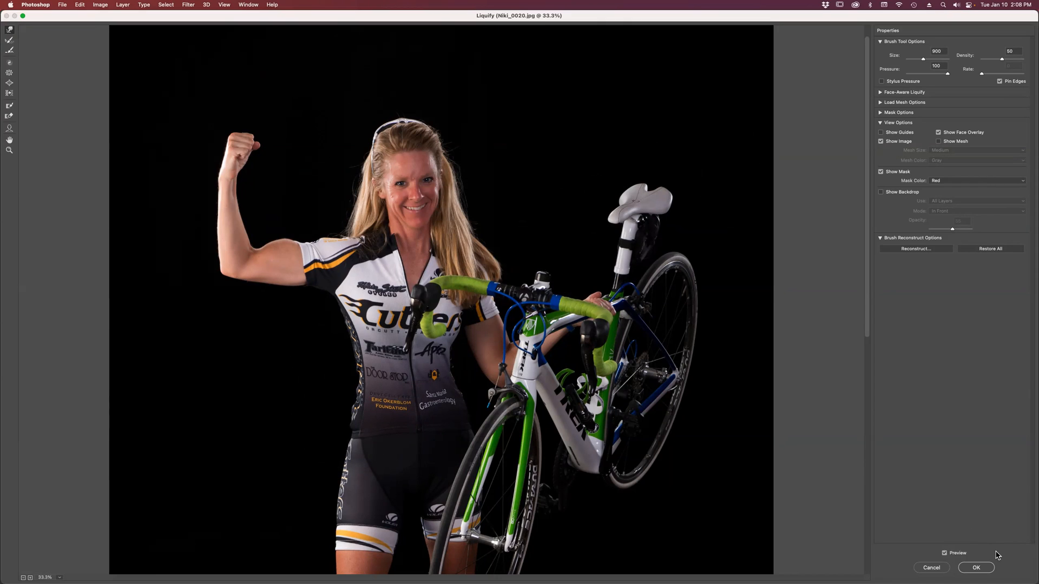
- Compare the photo before and after the Liquify changes by repeatedly toggling the preview
left_click(944, 554)
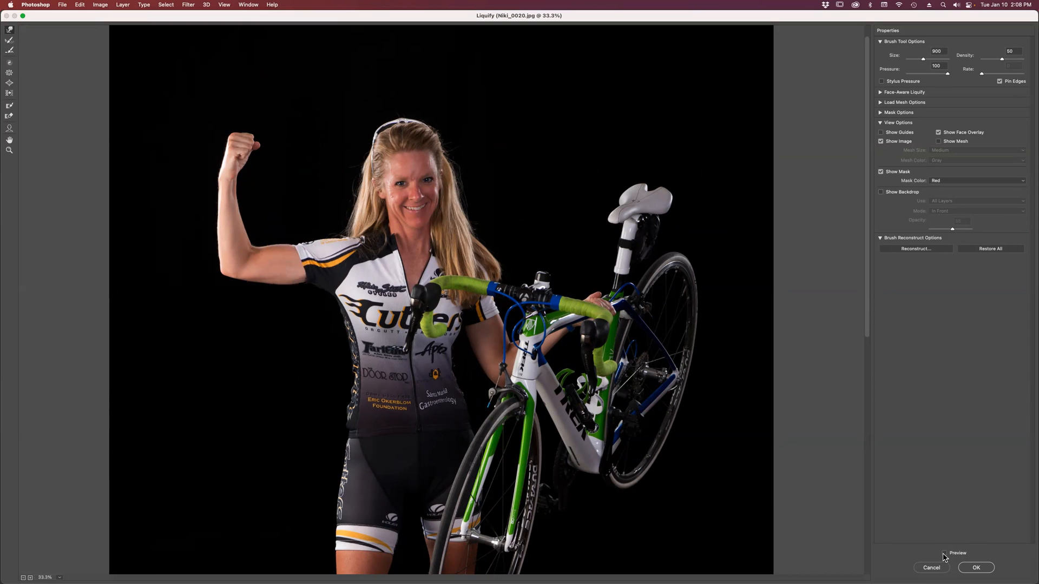
left_click(945, 554)
left_click(944, 554)
left_click(944, 554)
left_click(947, 556)
left_click(947, 556)
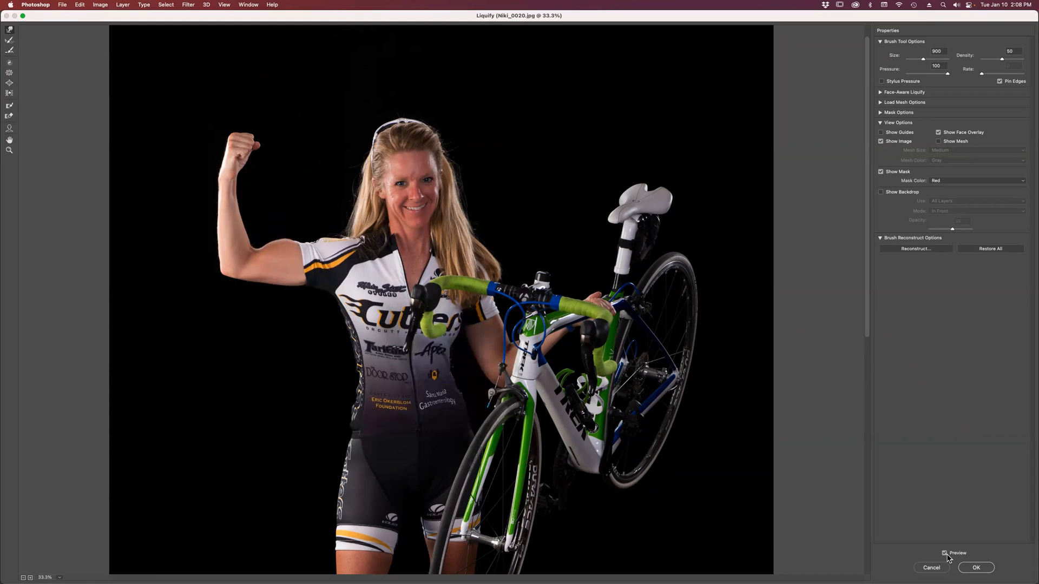
left_click(947, 556)
left_click(947, 556)
left_click(945, 555)
left_click(945, 555)
- Discard the Liquify changes and close the cyclist photo
left_click(934, 569)
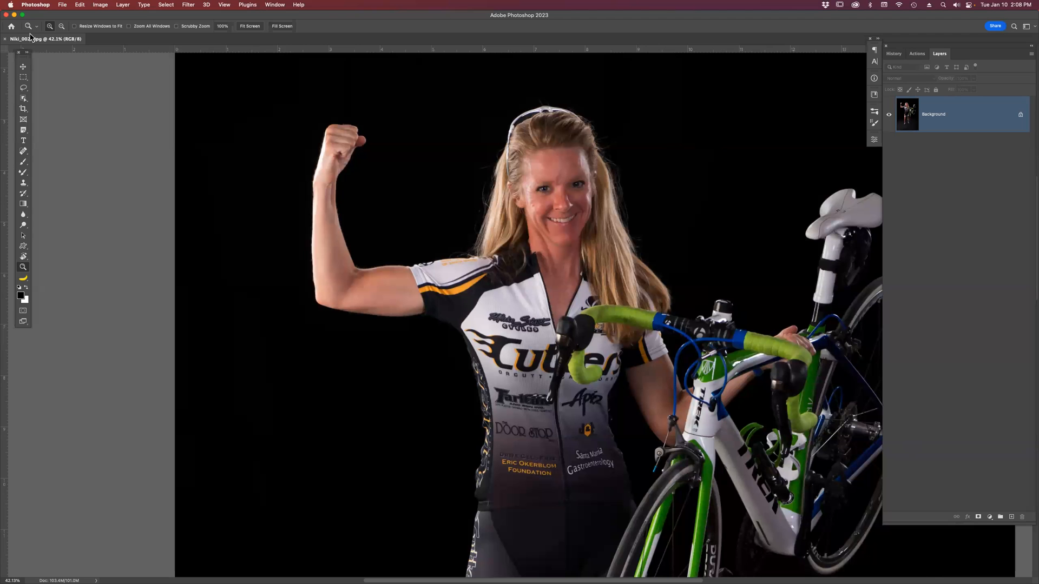
left_click(4, 39)
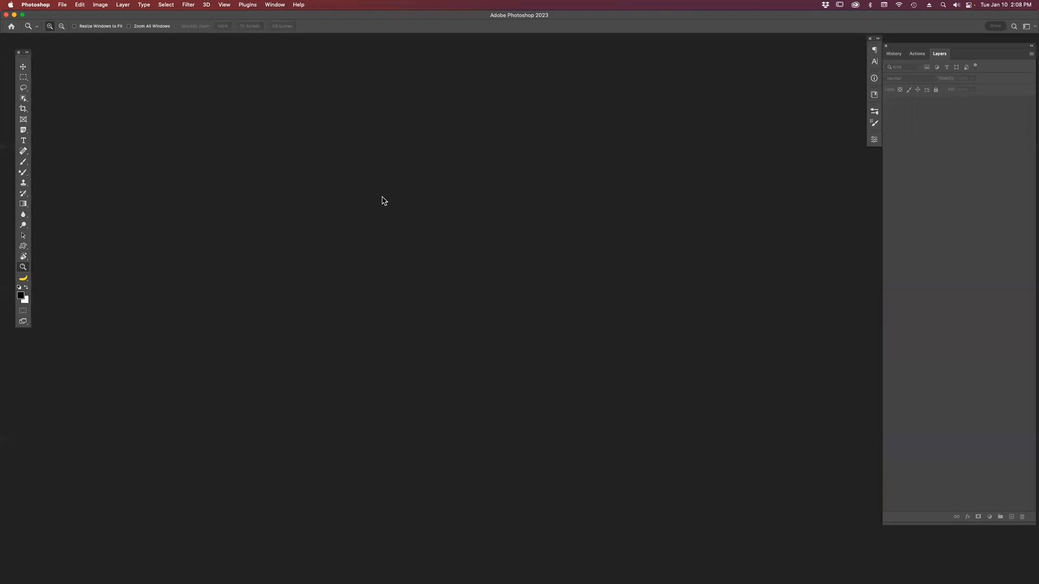
mouse_move(651, 569)
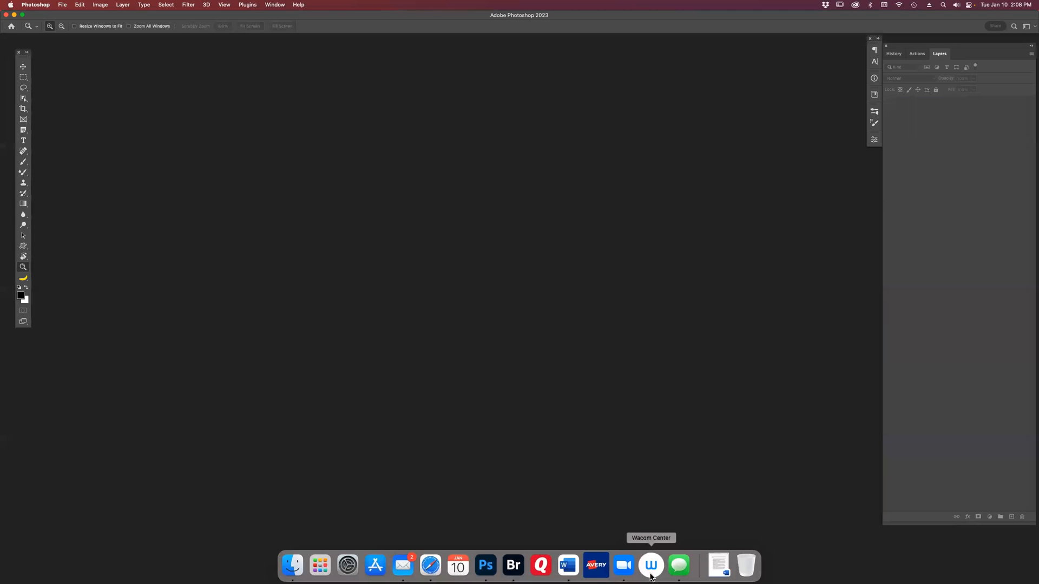
left_click(513, 566)
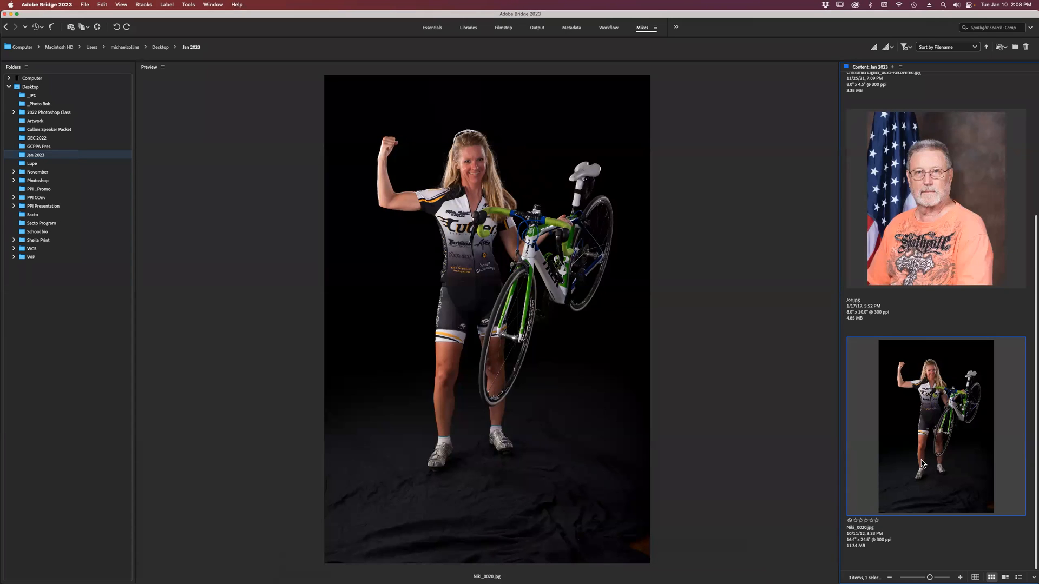
left_click(486, 568)
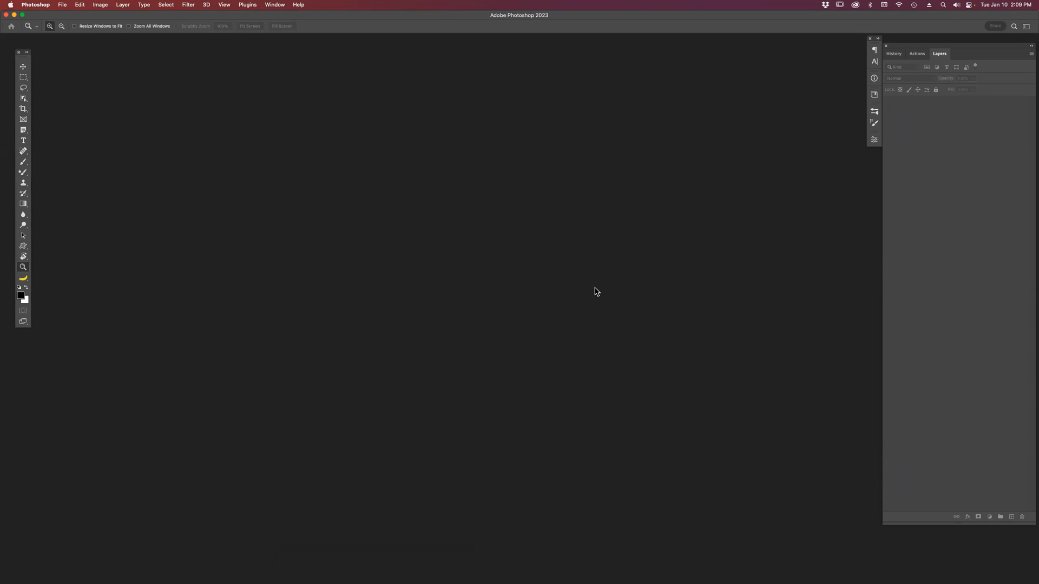
- Create a 10 x 8 in, 300 ppi document and add the letter M in black 60 pt Impact near its center
key("super+n")
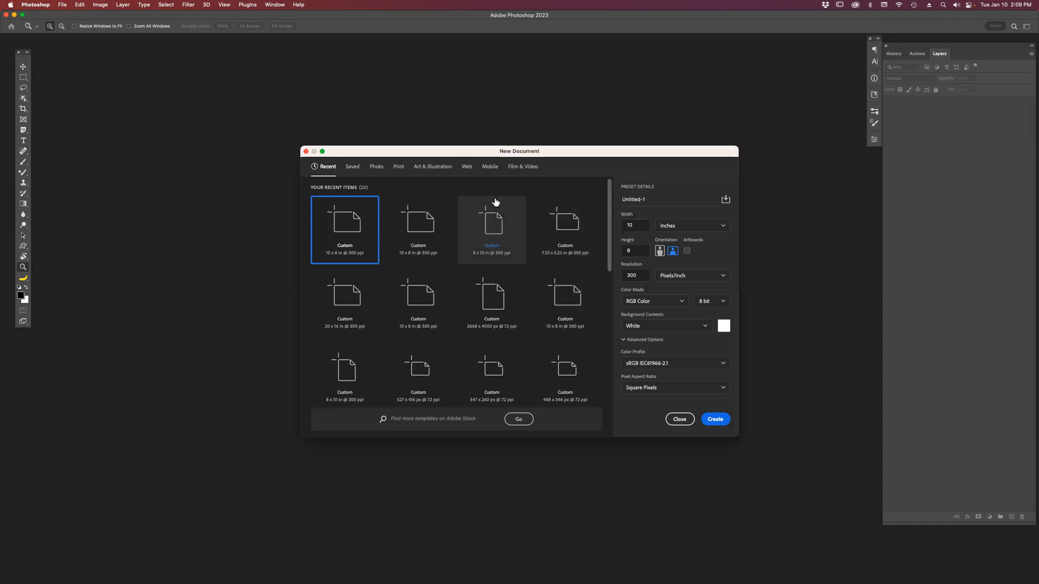
double_click(349, 223)
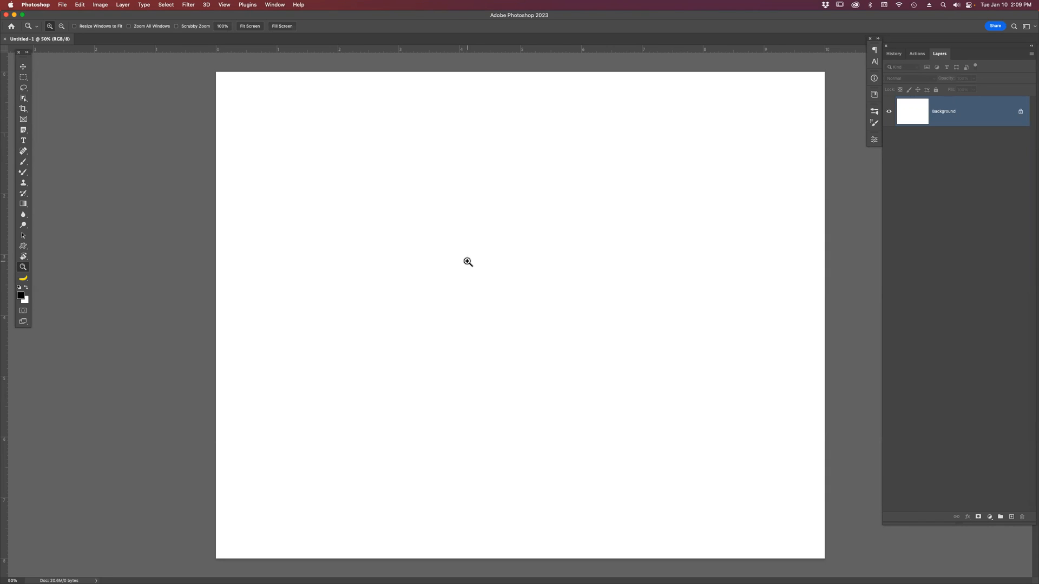
key("t")
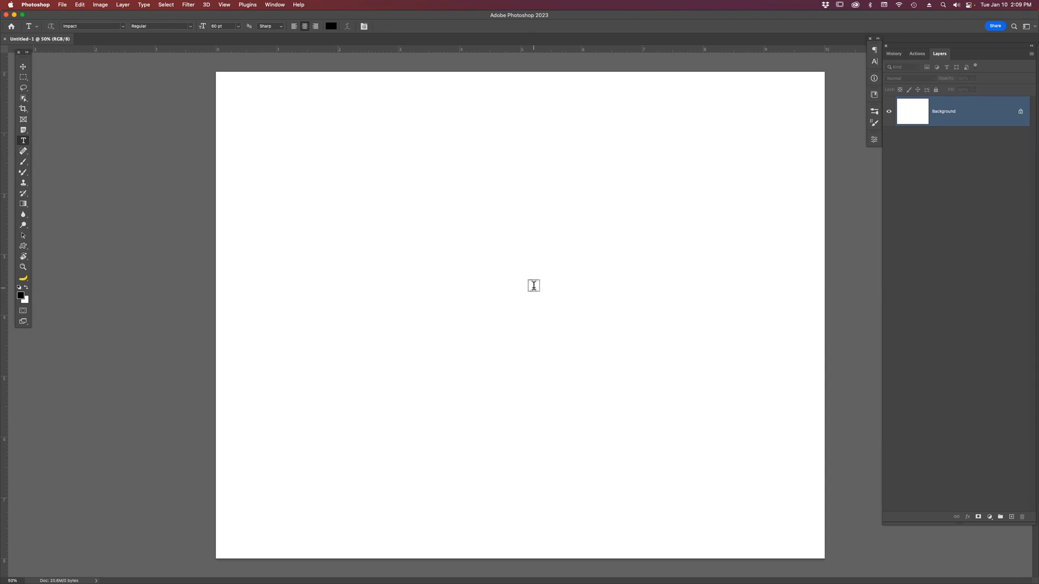
left_click(534, 282)
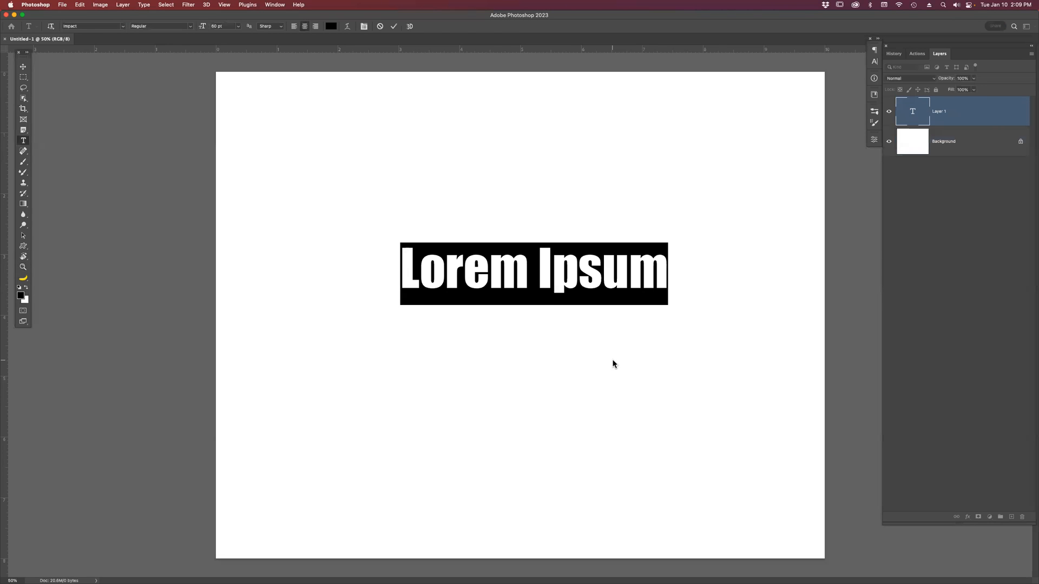
type("M")
left_click(612, 359)
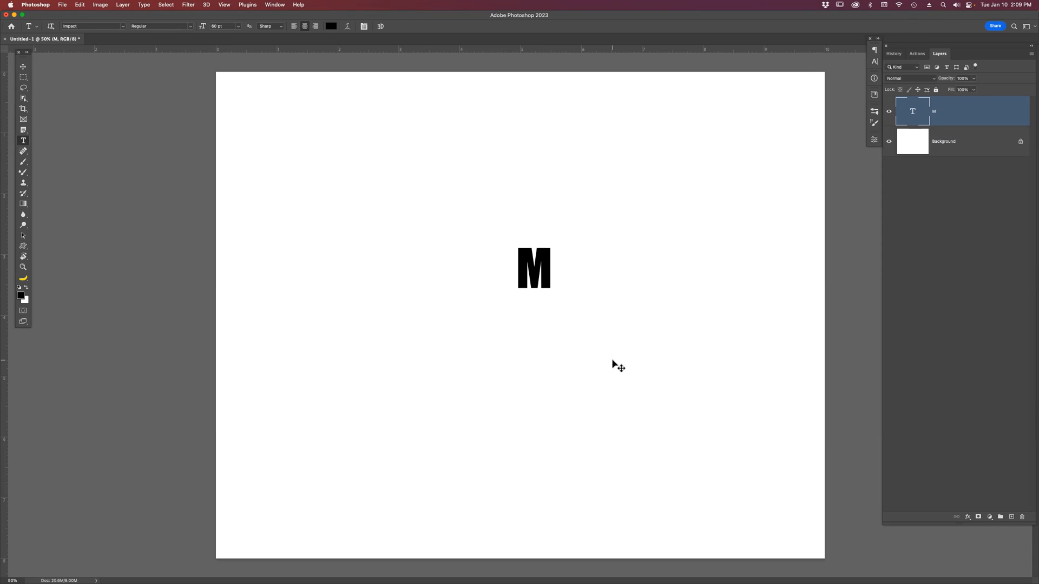
- Scale the letter M up to about 552% and center it horizontally and vertically on the canvas
key("super+t")
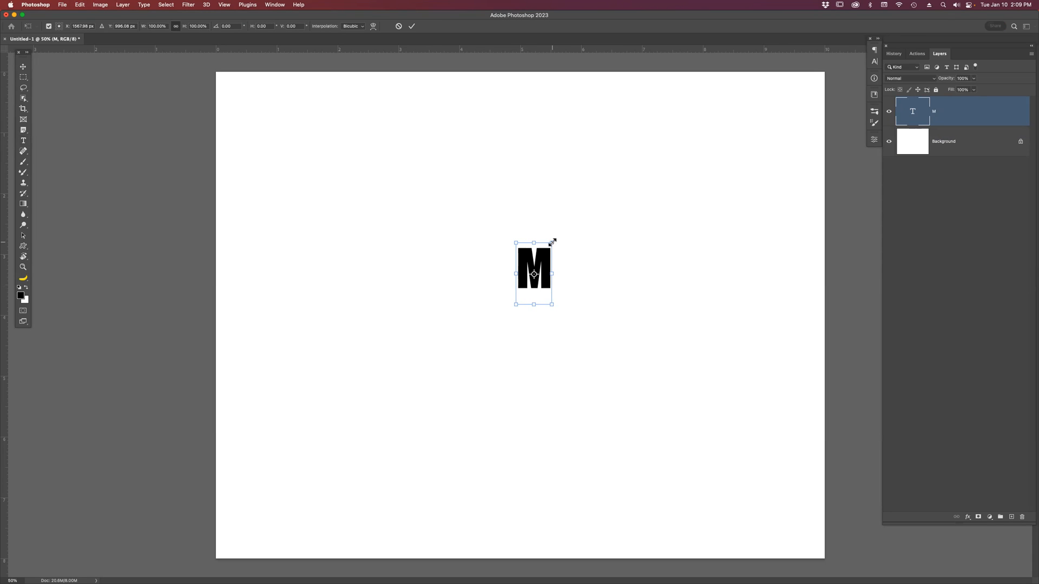
left_click_drag(552, 241, 703, 142)
left_click_drag(591, 222, 588, 265)
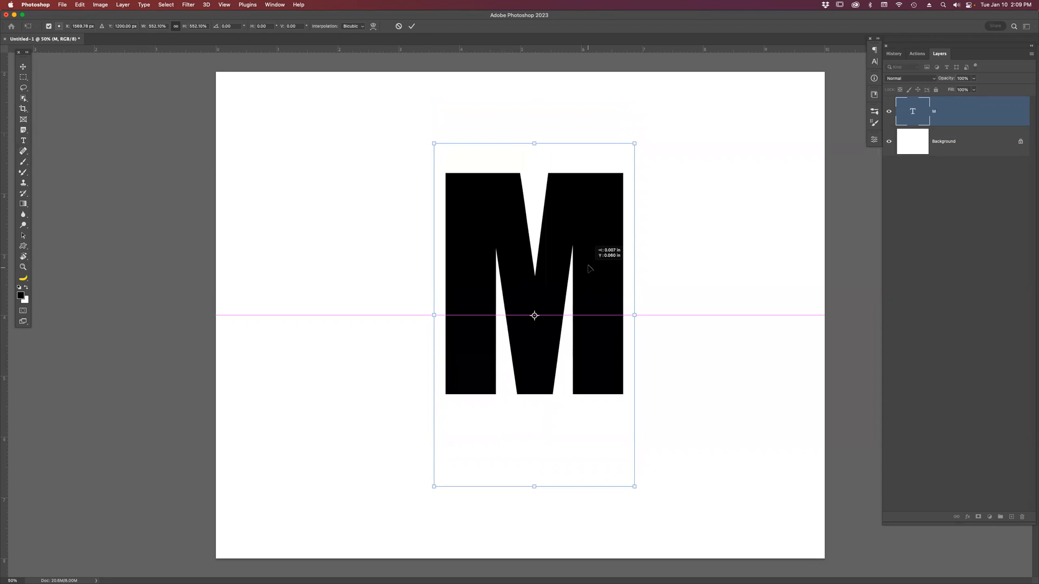
mouse_move(589, 269)
left_mouse_down()
mouse_move(567, 265)
mouse_move(574, 269)
left_mouse_up()
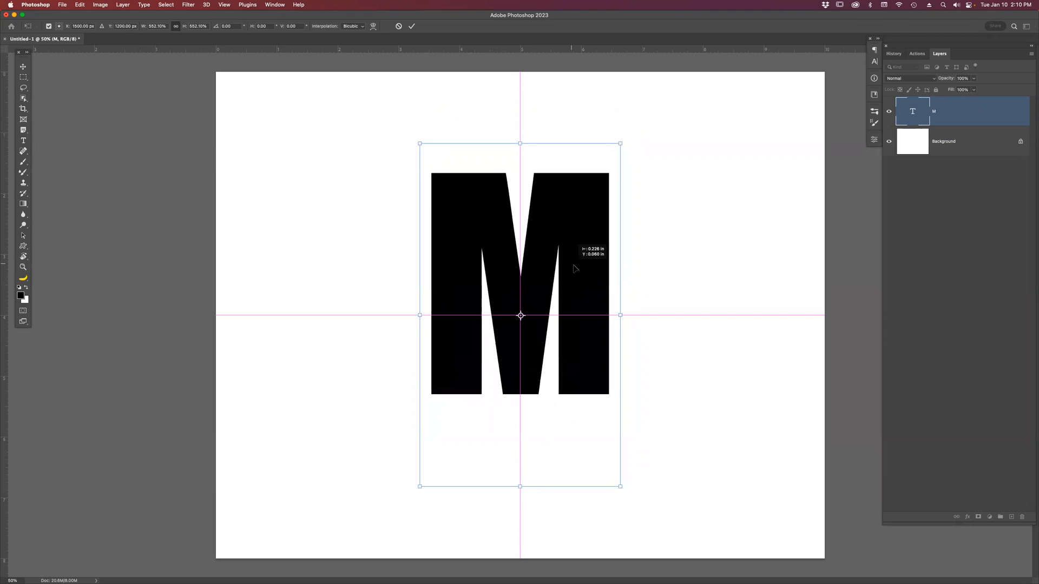
left_click_drag(574, 268, 575, 268)
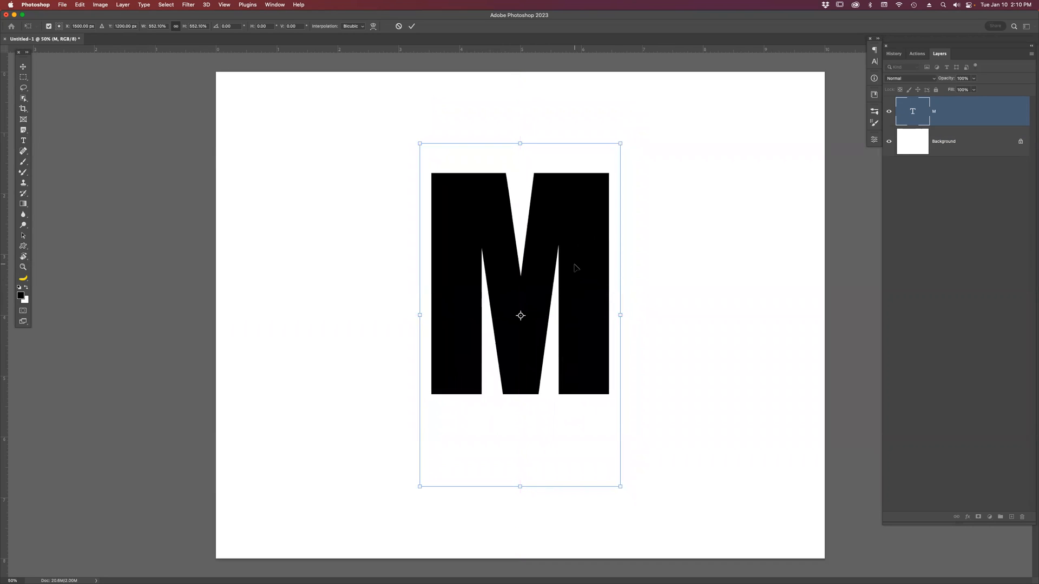
key("Return")
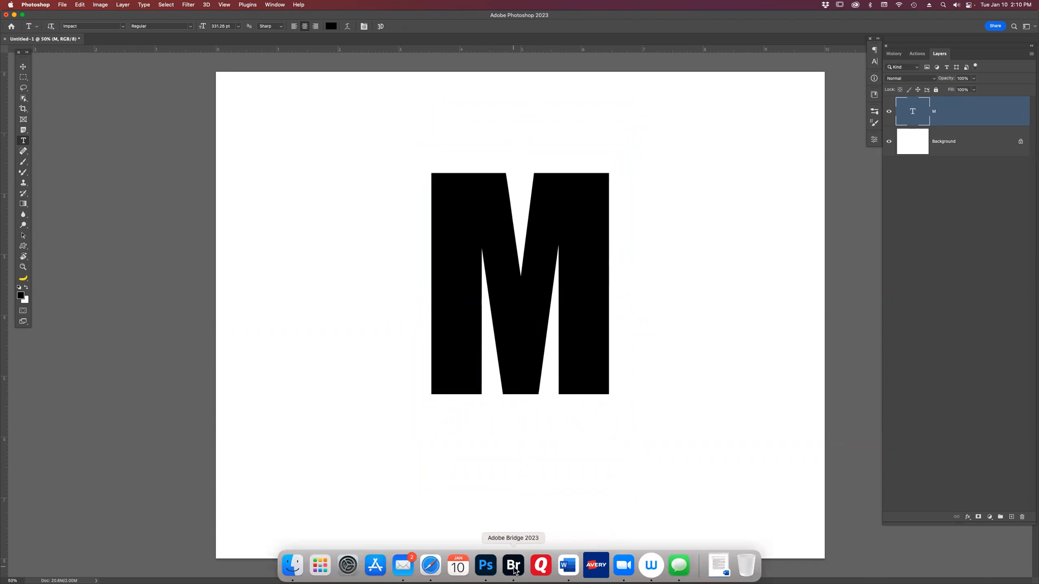
- Switch to Adobe Bridge and open Christmas Lights_0025-Recovered.jpg in Photoshop
left_click(514, 567)
scroll(963, 310, "up", 3)
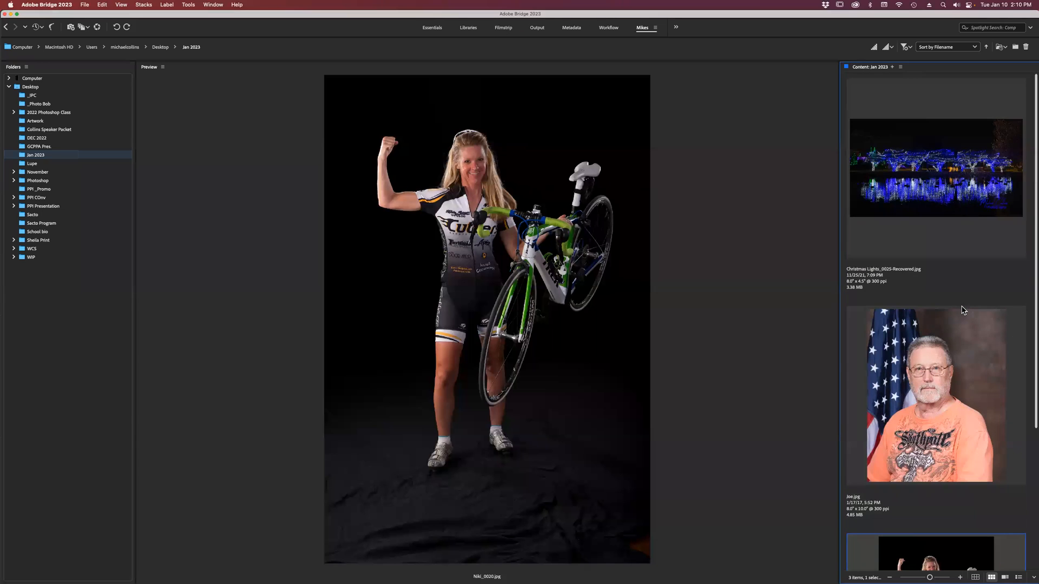
left_click(934, 172)
double_click(934, 172)
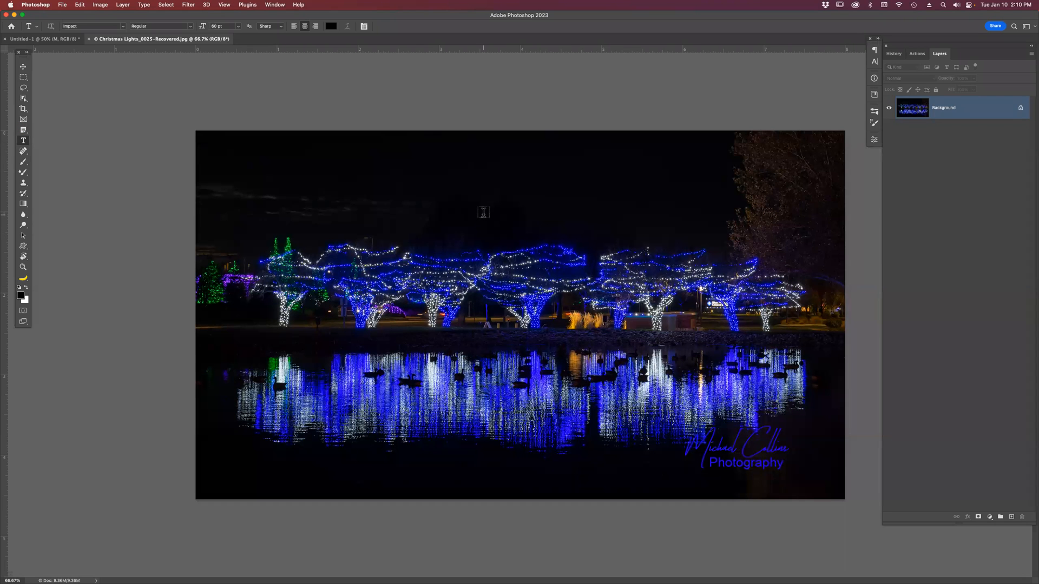
- Copy the Christmas lights photo into the Untitled-1 document as a layer above the M, roughly centered on the canvas
key("v")
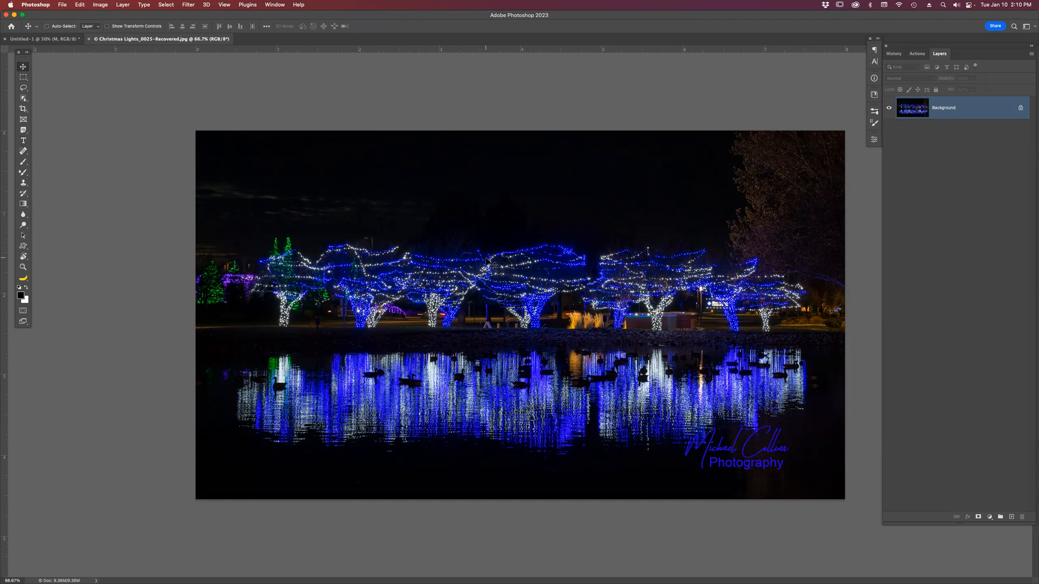
left_click(64, 39)
left_click_drag(492, 248, 520, 314)
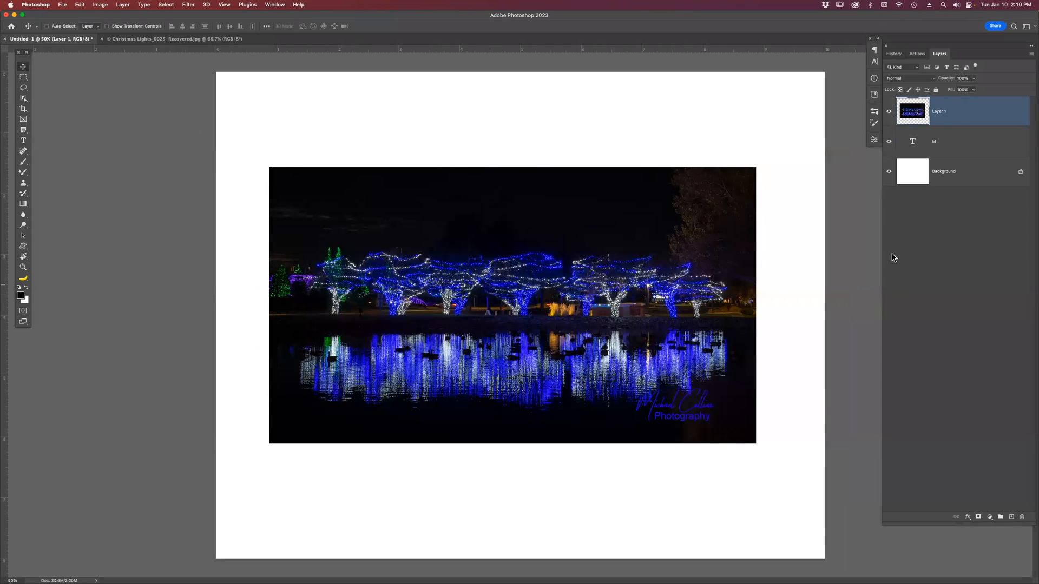
- Load the M text layer's outline as a selection, then nudge the photo layer slightly right and down
left_click(977, 142)
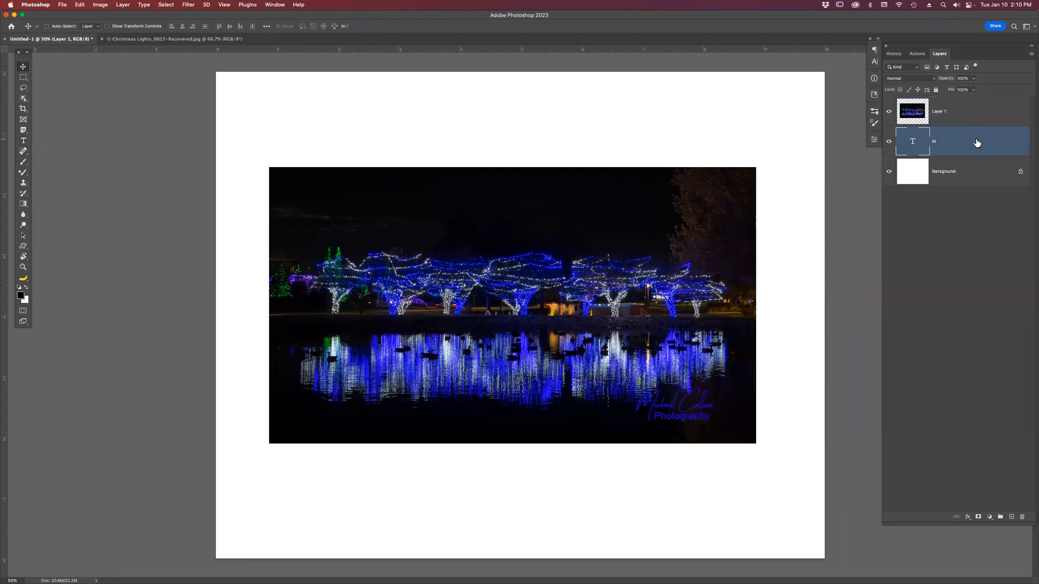
left_click(914, 144, "super")
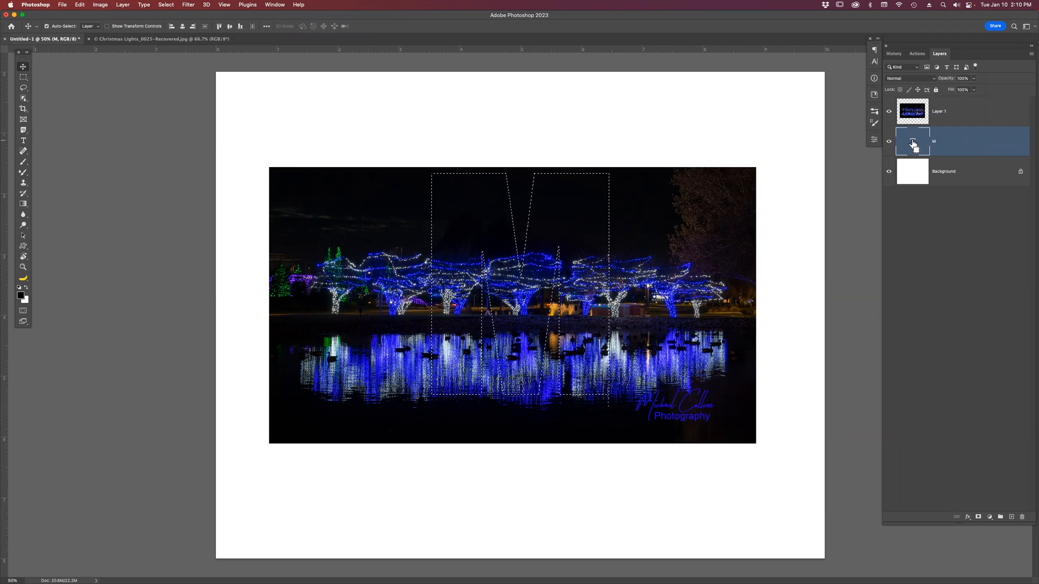
left_click(952, 116)
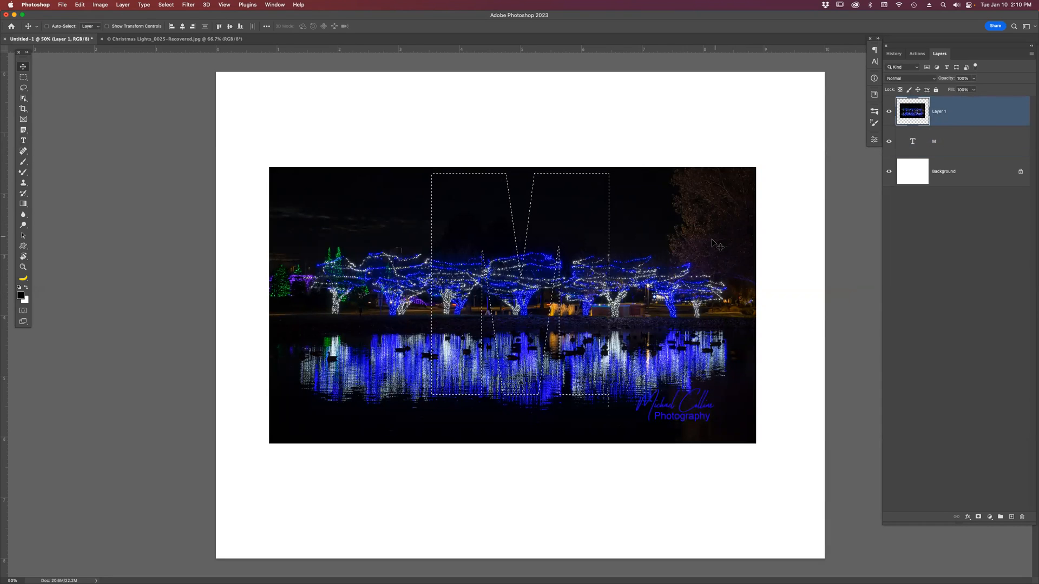
mouse_move(712, 239)
left_mouse_down()
mouse_move(714, 229)
mouse_move(714, 244)
left_mouse_up()
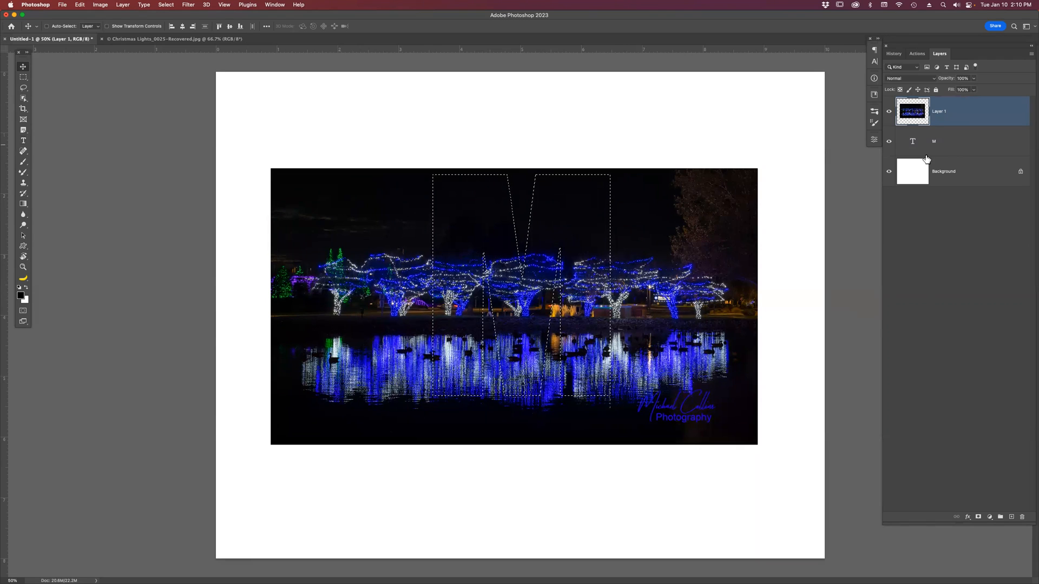
left_click_drag(575, 222, 578, 225)
key("super+z")
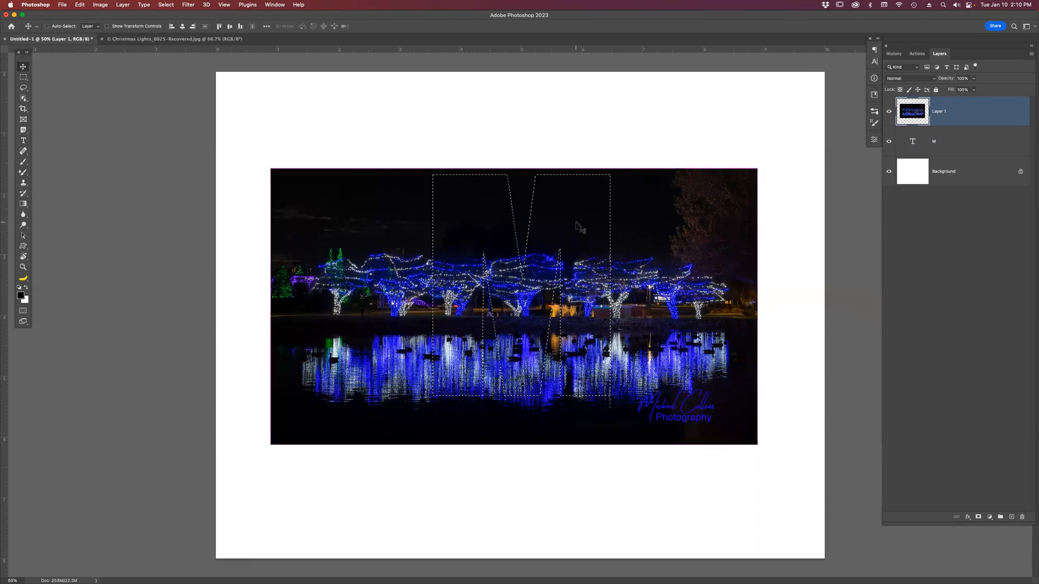
left_click(923, 150)
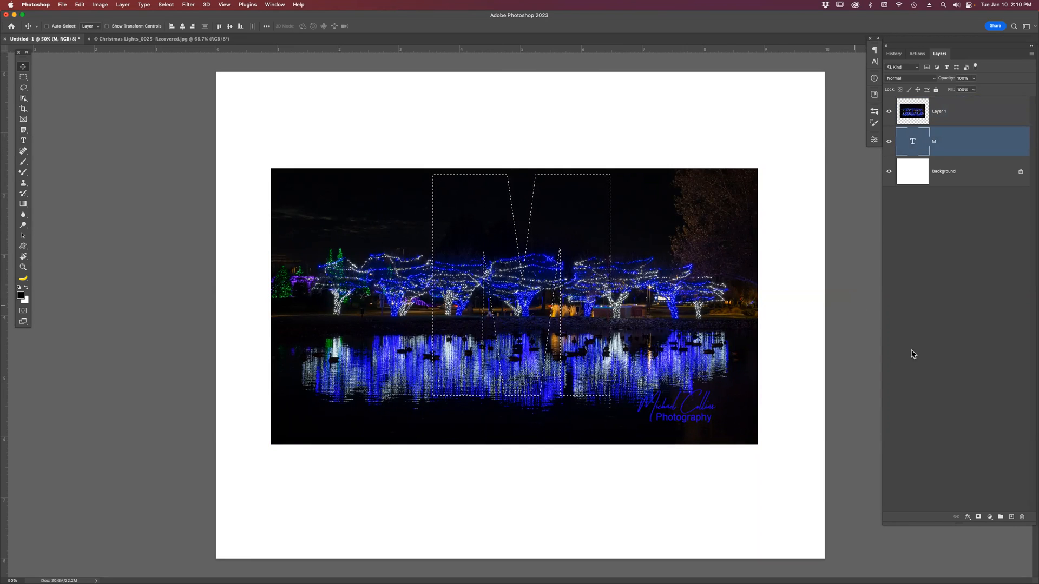
left_click(979, 518)
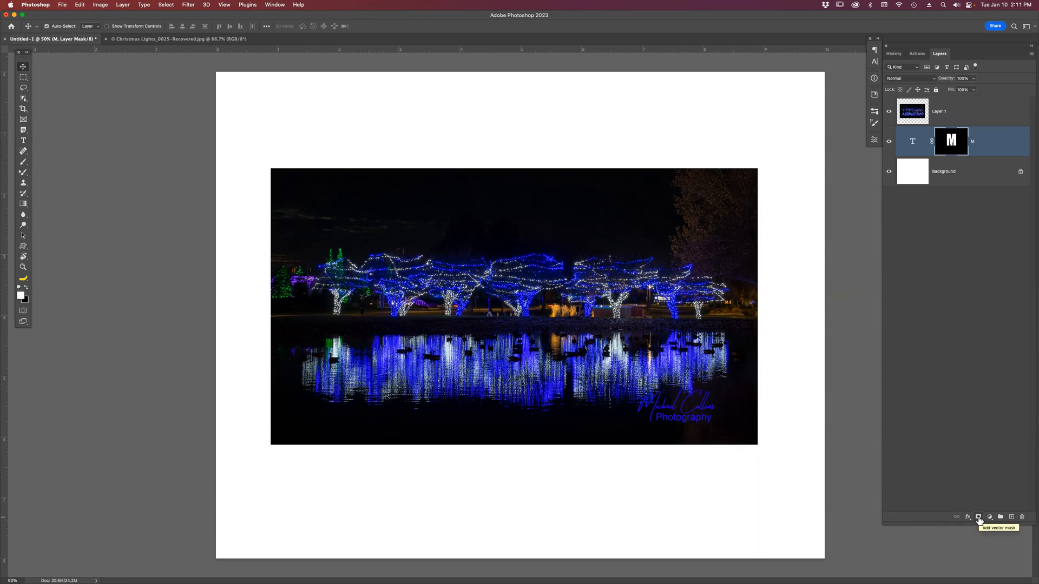
key("super+z")
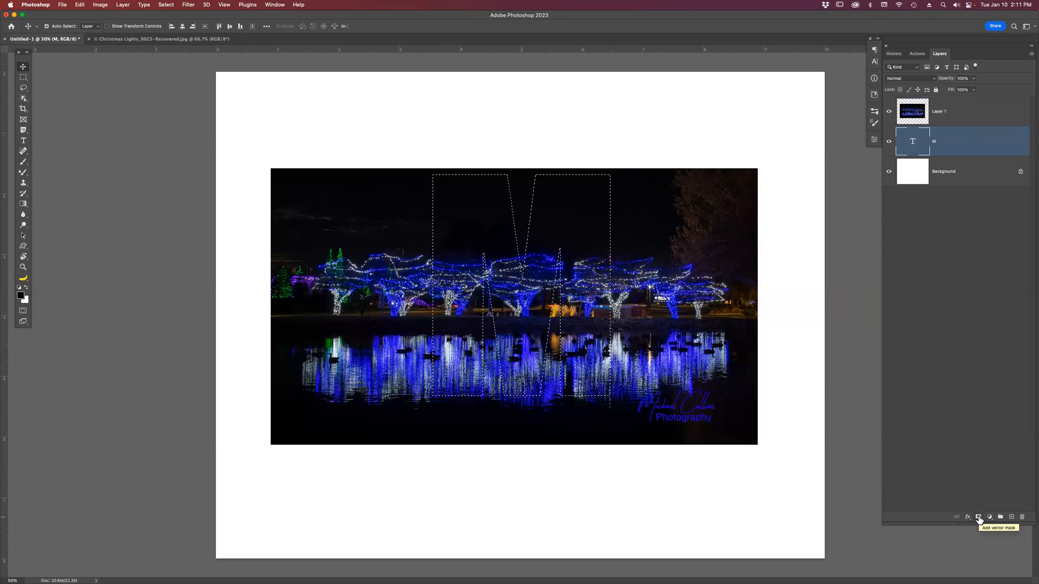
- Mask the Christmas lights photo layer with the M-shaped selection and hide the M text layer beneath it
left_click(950, 112)
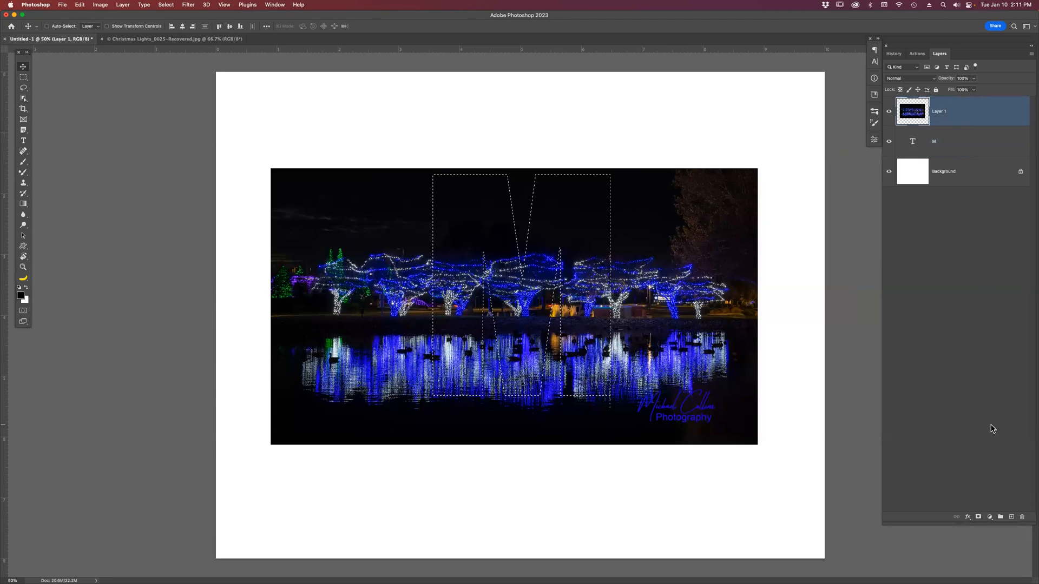
left_click(980, 517)
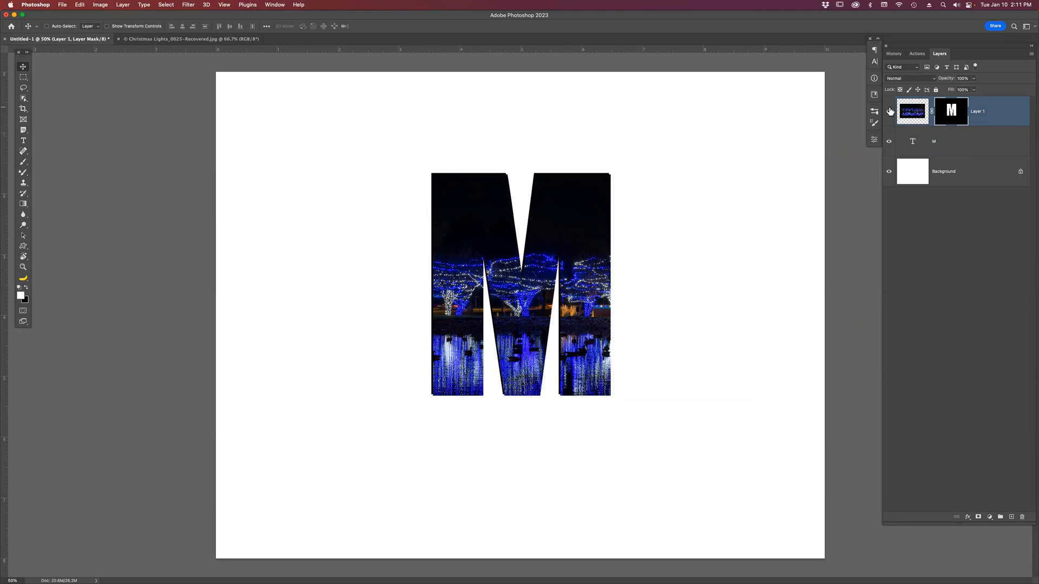
left_click(889, 141)
left_click(889, 141)
left_click(889, 142)
left_click(889, 141)
left_click(889, 141)
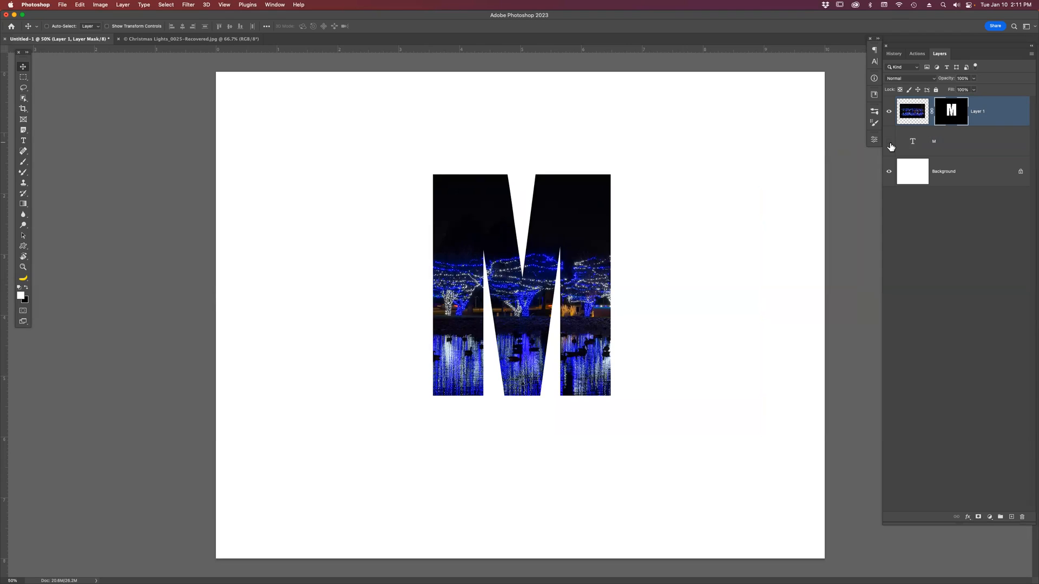
left_click(890, 142)
left_click(889, 142)
left_click(189, 6)
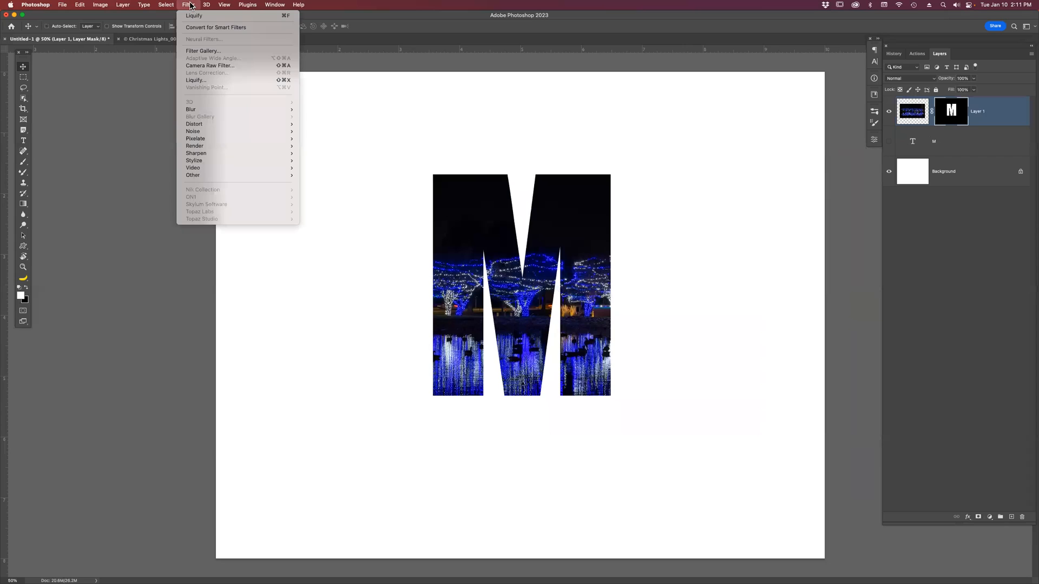
left_click(216, 80)
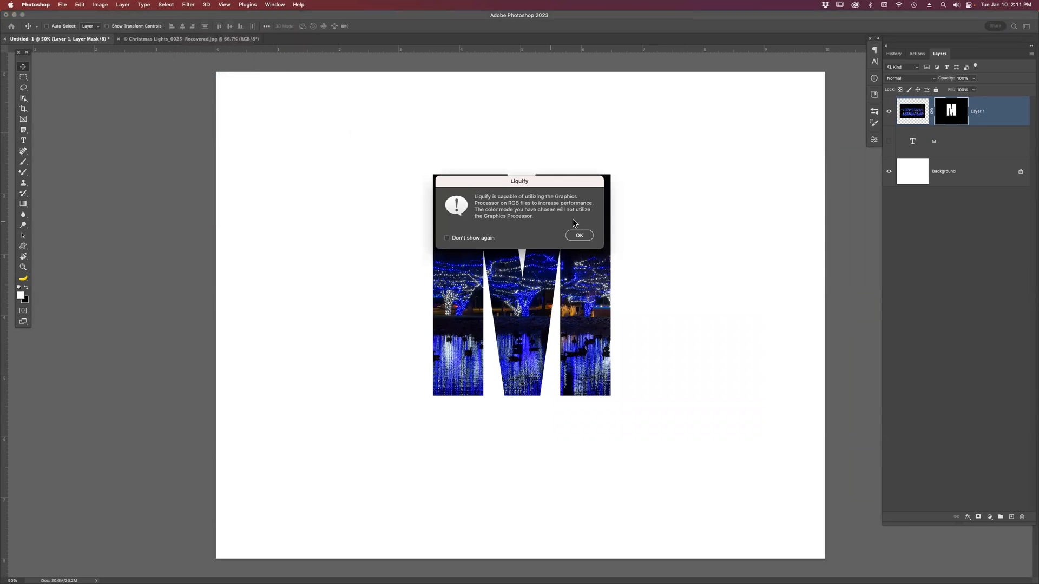
left_click(579, 237)
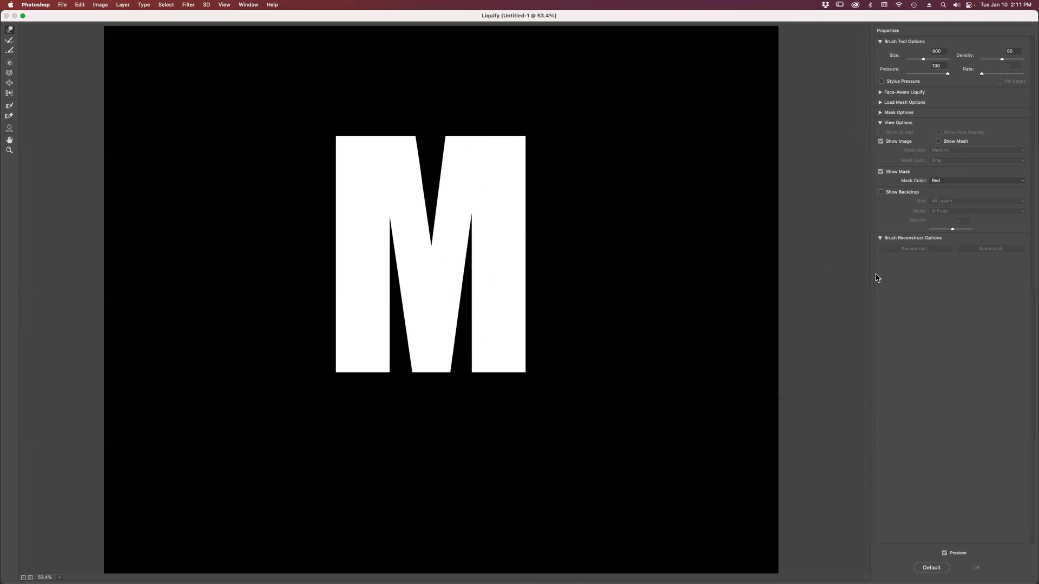
key("Escape")
- Convert the masked Christmas lights layer to a smart object
left_click(918, 114)
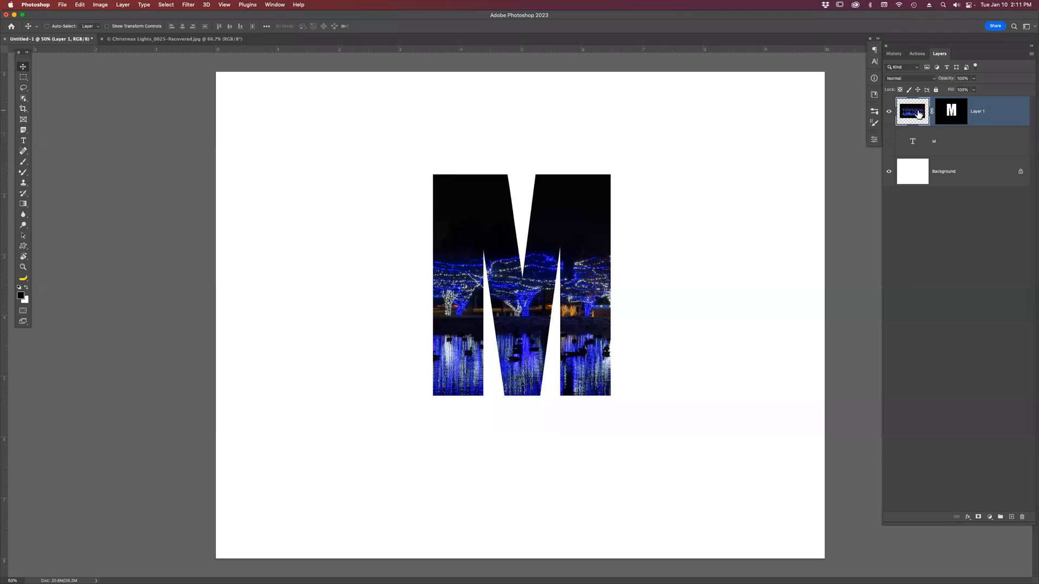
left_click(951, 111)
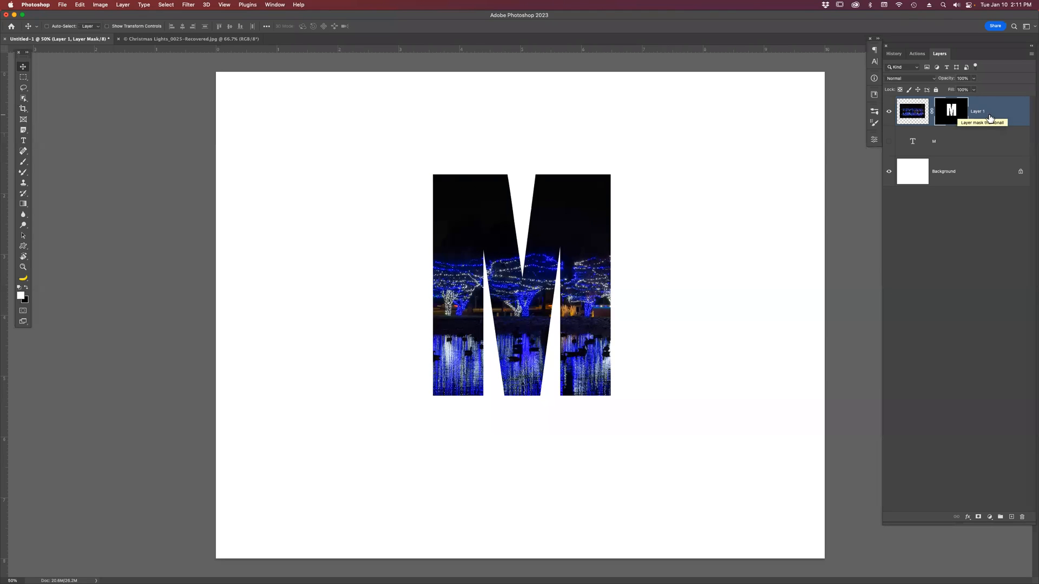
left_click(1006, 115)
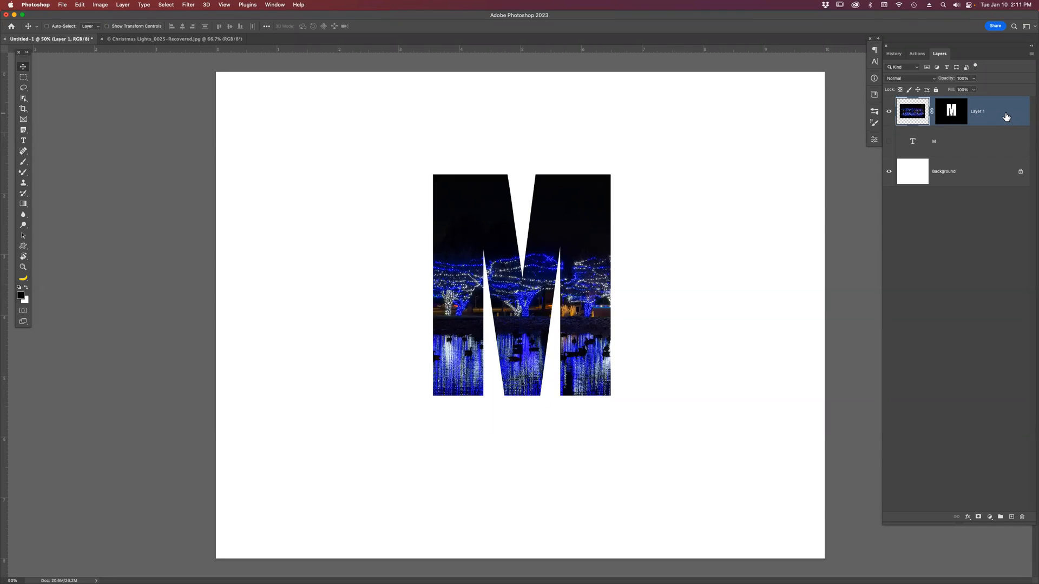
right_click(1007, 115)
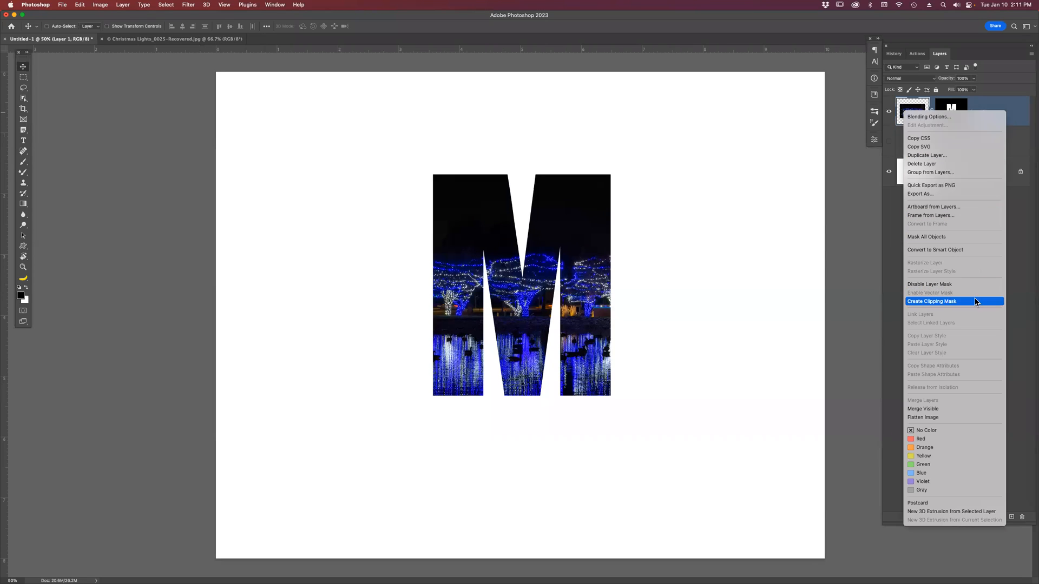
left_click(974, 250)
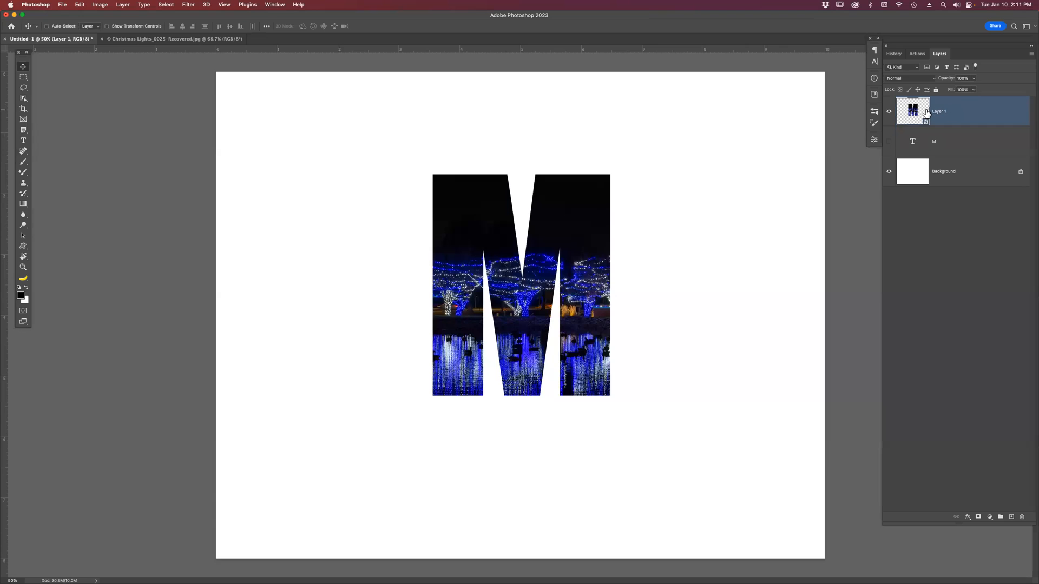
- Start the Liquify filter on the smart object and reduce the Forward Warp brush size to 200
left_click(189, 4)
left_click(207, 80)
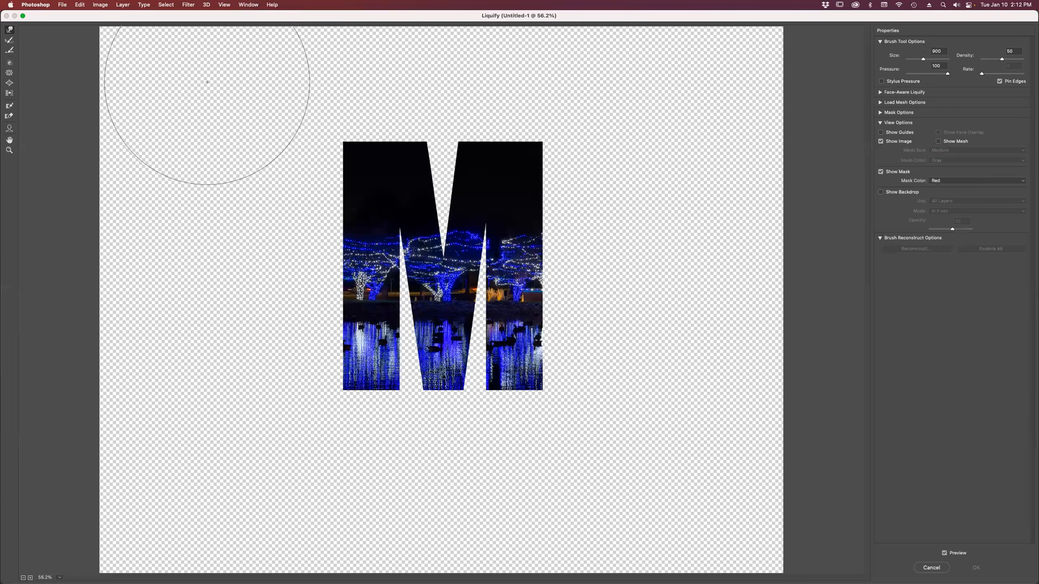
key("bracketleft")
key("bracketleft")
key("bracketleft")
key("bracketleft")
key("bracketleft")
key("bracketleft")
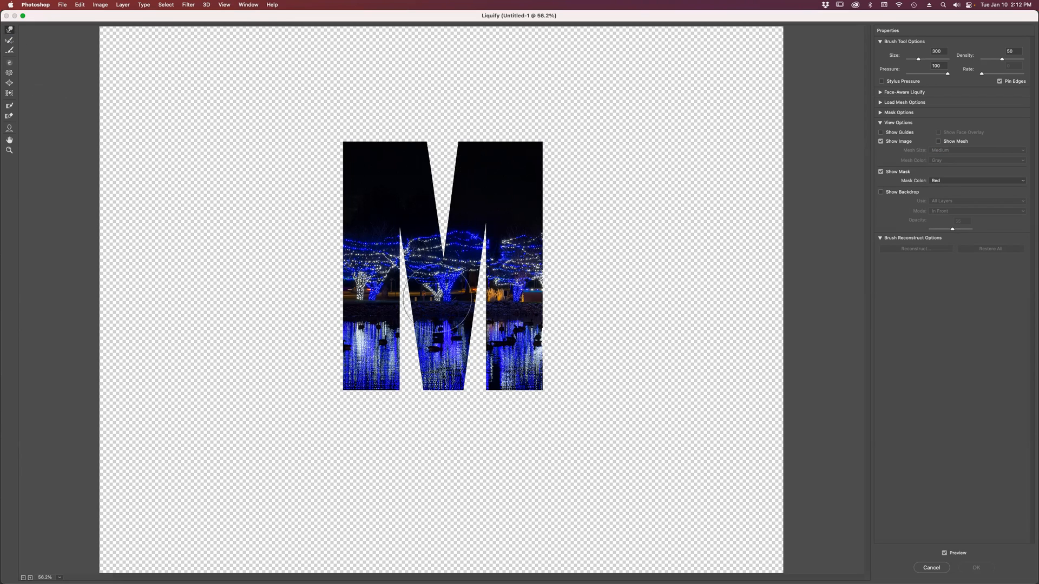
key("bracketleft")
key("bracketleft")
- Push the lights and reflections inside the M's right leg upward into a tall peak using Forward Warp
left_click_drag(908, 75, 915, 76)
mouse_move(521, 347)
left_mouse_down()
mouse_move(524, 167)
mouse_move(525, 184)
left_mouse_up()
left_click_drag(525, 223, 528, 386)
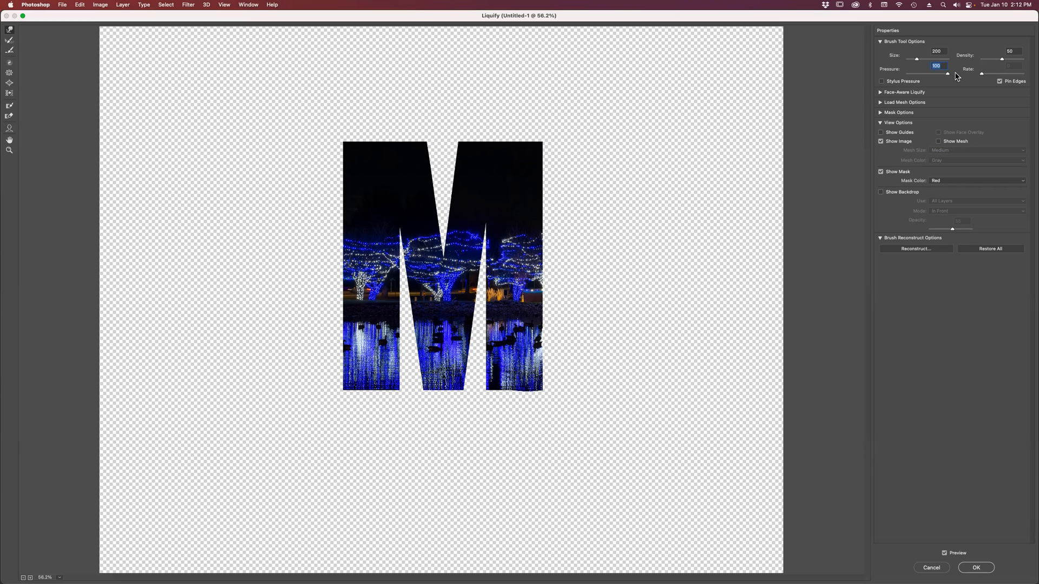
left_click_drag(509, 355, 512, 179)
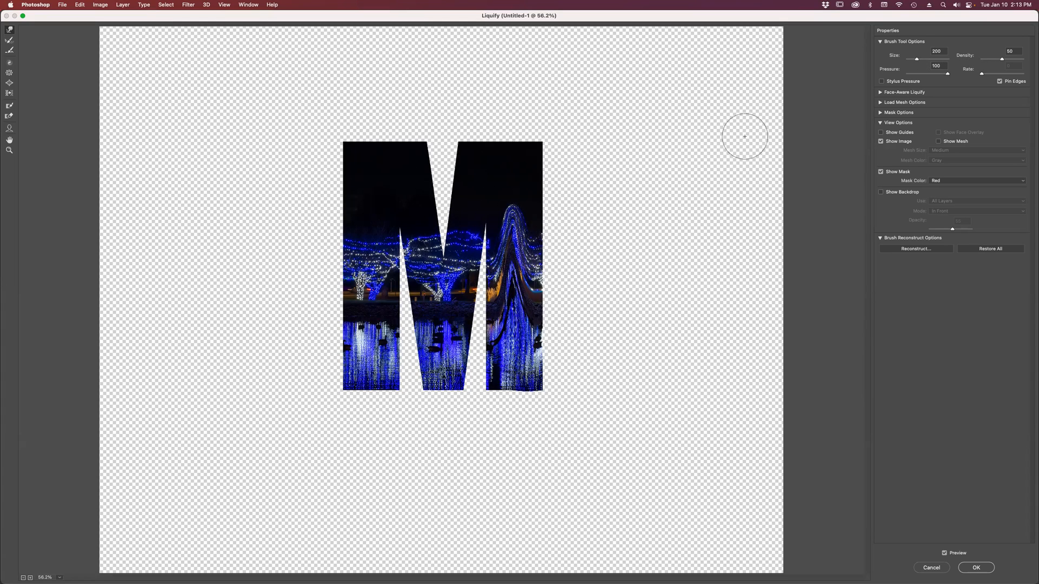
left_click_drag(508, 241, 518, 317)
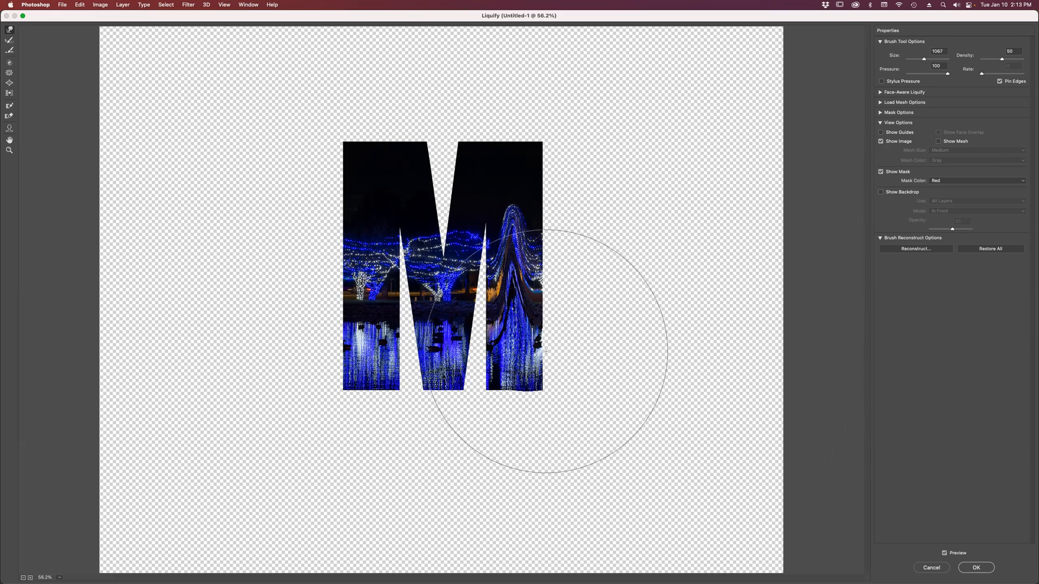
- Reduce the Forward Warp brush size to 100
key("bracketleft")
key("bracketleft")
key("bracketleft")
key("bracketleft")
key("bracketleft")
key("bracketleft")
key("bracketleft")
key("bracketleft")
key("bracketleft")
key("bracketleft")
key("bracketleft")
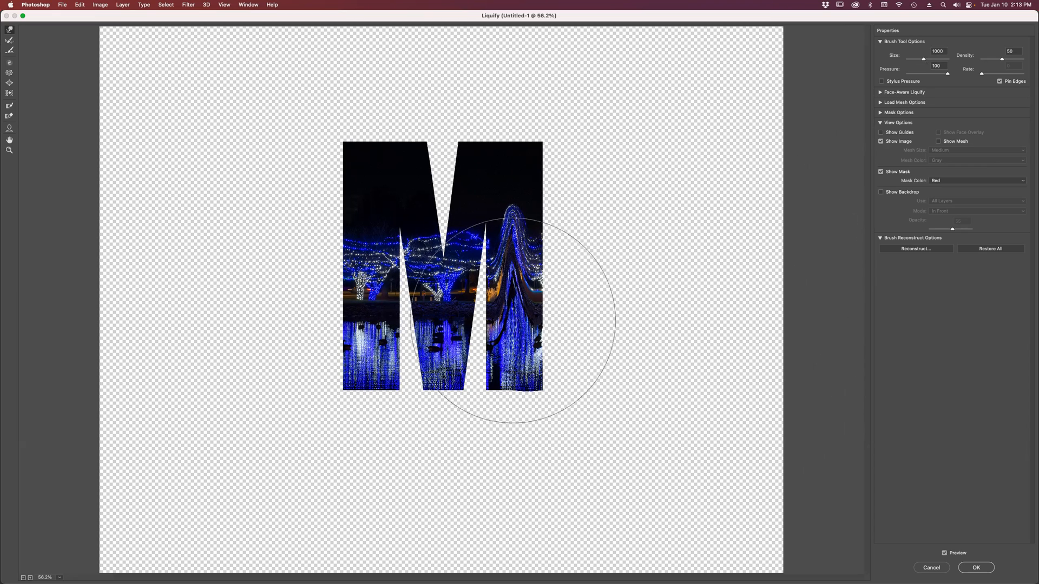
key("bracketleft")
key("bracketleft")
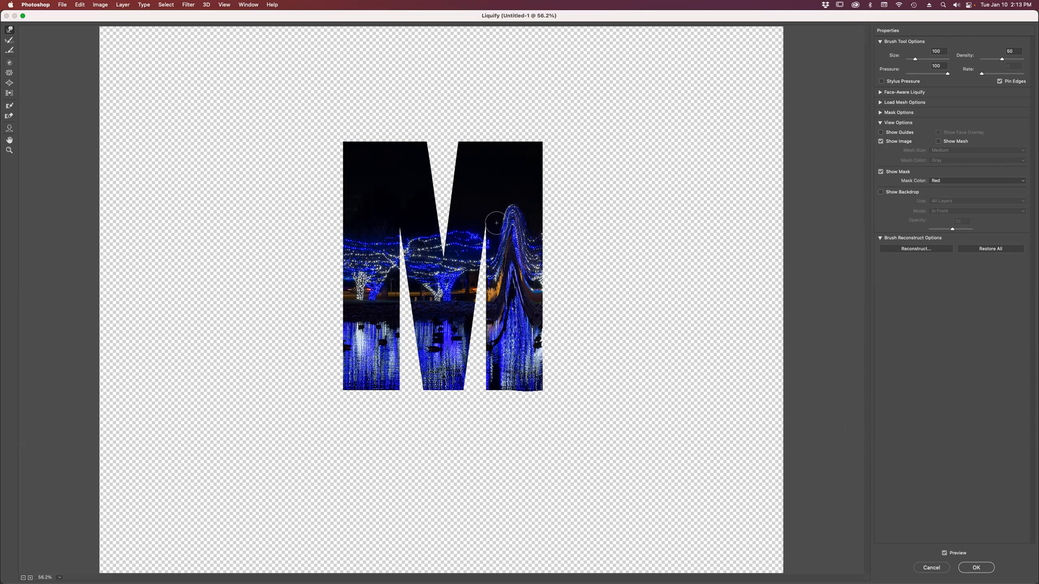
- Push the lights and reflections in the M's right leg and right diagonal upward into curved peaks using Forward Warp
left_click_drag(517, 282, 492, 191)
left_click_drag(466, 301, 470, 222)
left_click_drag(446, 368, 476, 214)
left_click_drag(459, 335, 480, 203)
left_click_drag(535, 338, 534, 223)
mouse_move(527, 364)
left_mouse_down()
mouse_move(515, 216)
mouse_move(490, 194)
left_mouse_up()
- Push the lights and reflections in the M's left leg and left diagonal upward into wavy peaks using Forward Warp
left_click_drag(355, 356, 384, 205)
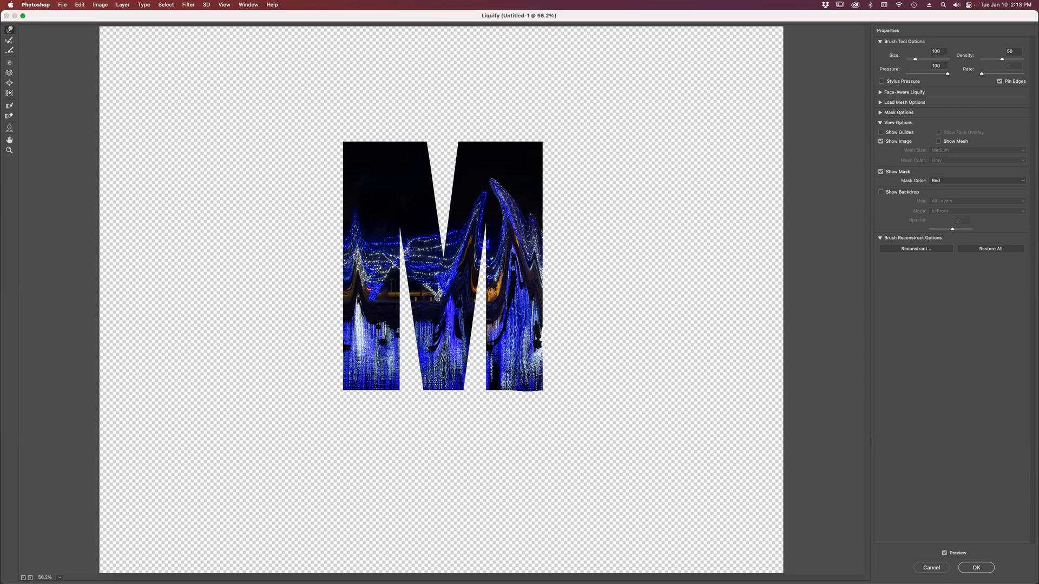
left_click_drag(385, 351, 393, 149)
left_click_drag(364, 296, 381, 192)
left_click_drag(374, 292, 382, 192)
left_click_drag(434, 279, 406, 175)
mouse_move(450, 373)
left_mouse_down()
mouse_move(420, 257)
mouse_move(401, 233)
left_mouse_up()
left_click_drag(441, 284, 398, 178)
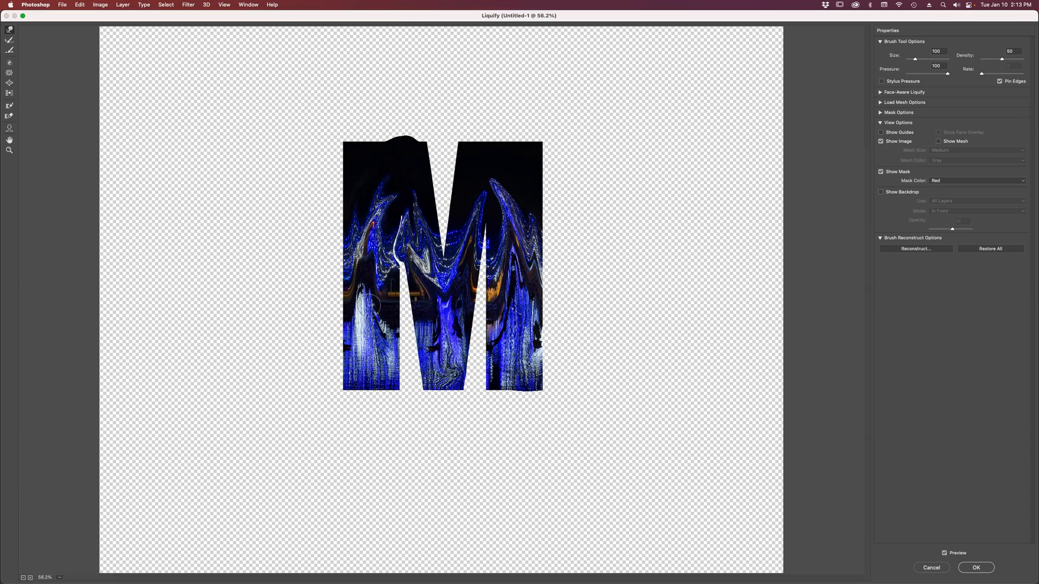
left_click_drag(357, 352, 403, 200)
left_click_drag(402, 265, 406, 174)
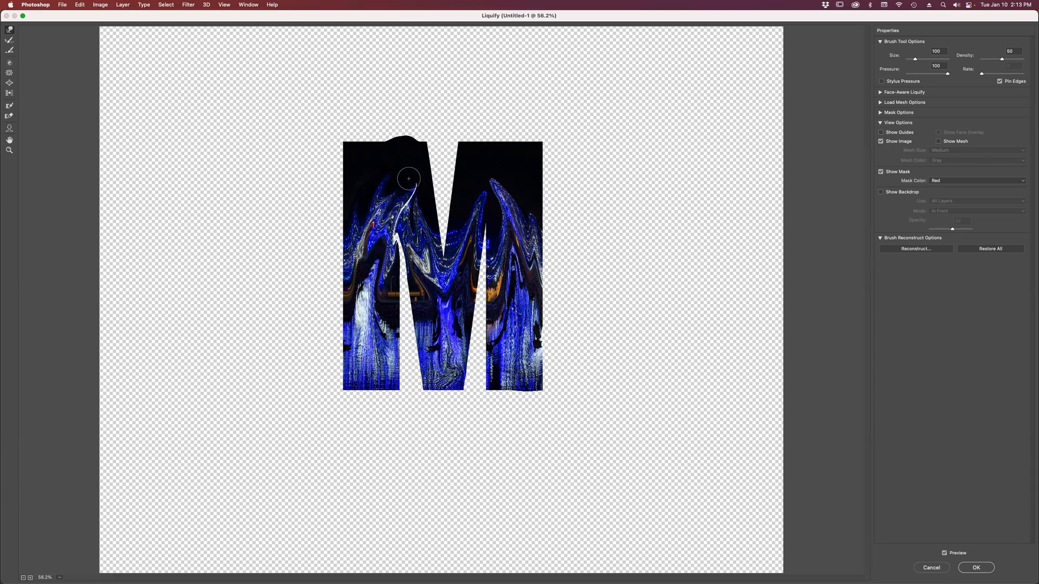
- Smear the reflections downward in the M's left leg and centre, and upward in the right leg
left_click_drag(363, 317, 372, 380)
left_click_drag(459, 322, 451, 378)
left_click_drag(528, 336, 509, 179)
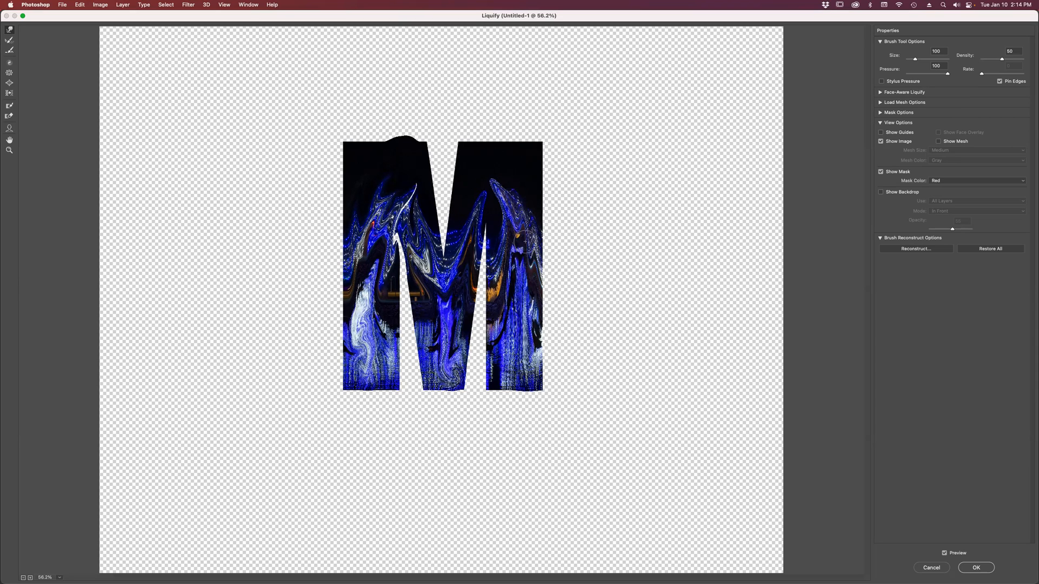
- Pull the bottom edges of the M's legs and centre downward into drips, warp the middle reflections, and apply Liquify
left_click_drag(536, 390, 539, 425)
mouse_move(501, 371)
left_mouse_down()
mouse_move(495, 417)
mouse_move(505, 400)
left_mouse_up()
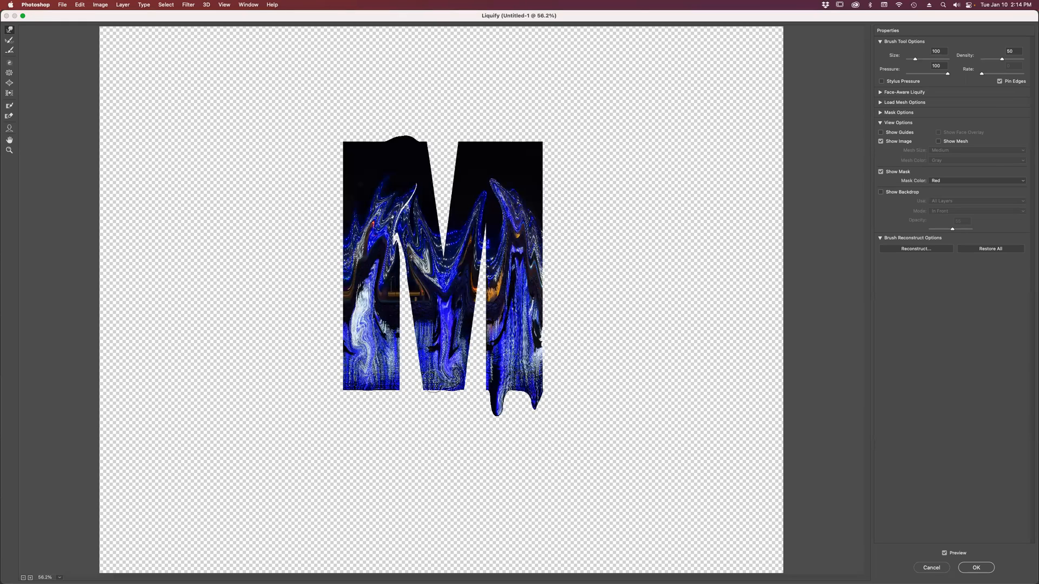
left_click_drag(435, 392, 437, 417)
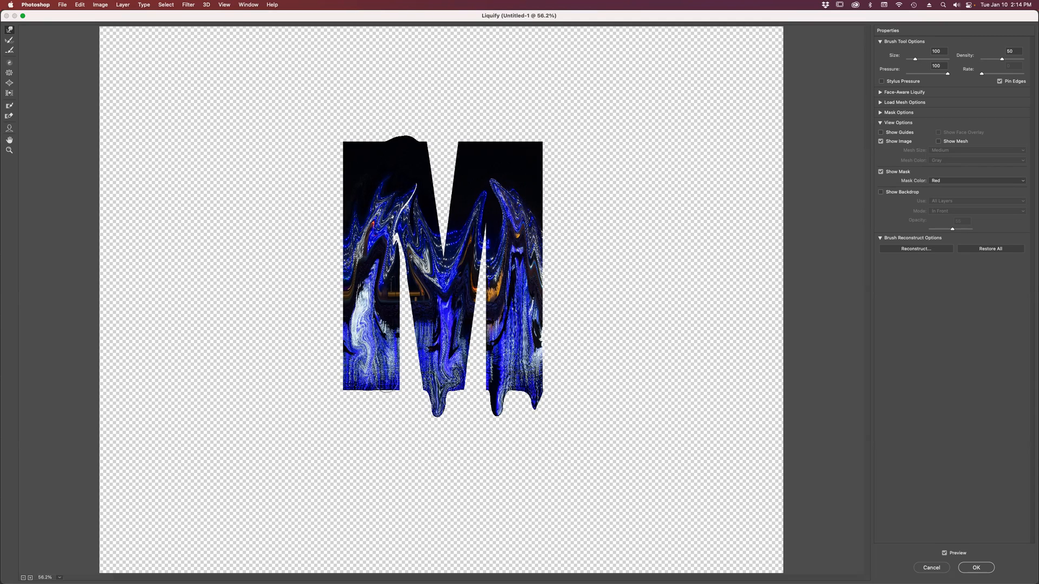
mouse_move(396, 389)
left_mouse_down()
mouse_move(352, 384)
mouse_move(354, 409)
mouse_move(359, 375)
mouse_move(350, 410)
left_mouse_up()
mouse_move(384, 338)
left_mouse_down()
mouse_move(387, 285)
mouse_move(425, 285)
mouse_move(439, 314)
mouse_move(442, 295)
mouse_move(429, 284)
mouse_move(447, 302)
mouse_move(442, 322)
mouse_move(438, 292)
mouse_move(431, 330)
mouse_move(430, 278)
mouse_move(449, 313)
mouse_move(448, 287)
left_mouse_up()
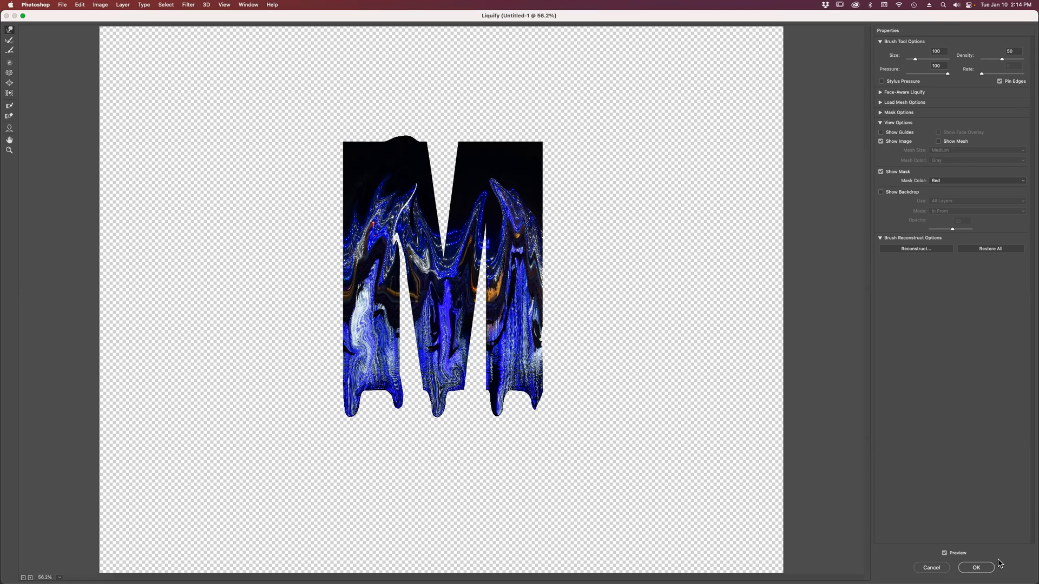
left_click(977, 568)
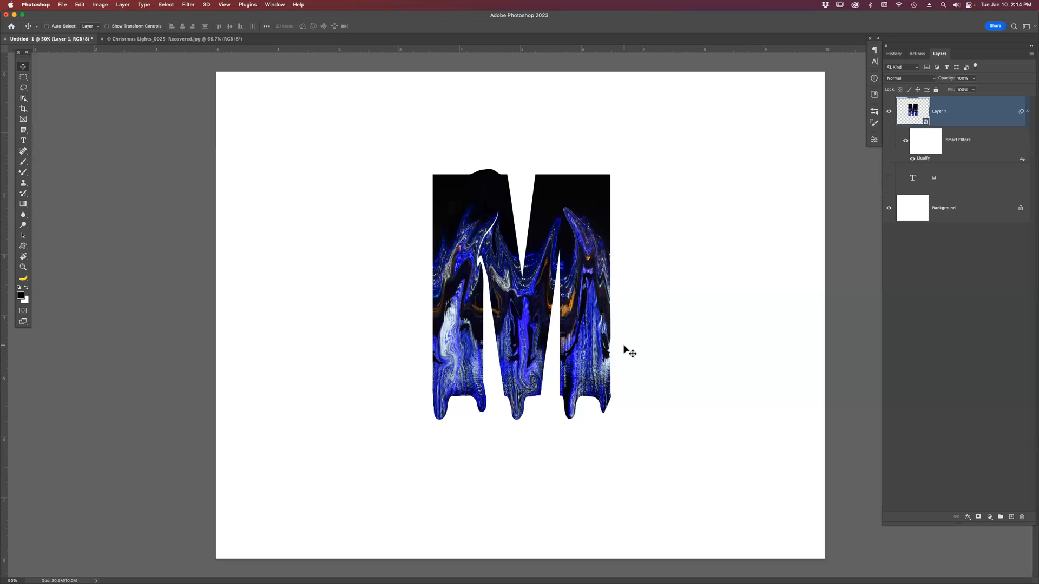
- Run Liquify again on the smart object with a size 250 brush, flatten the bump on the M's upper-left edge, and apply it
key("super+0")
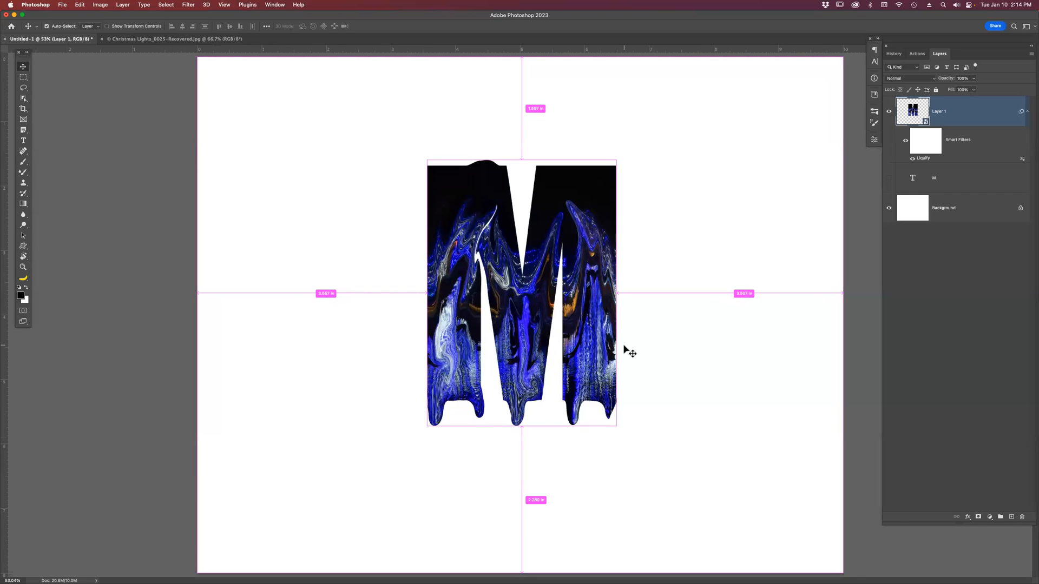
key("super+1")
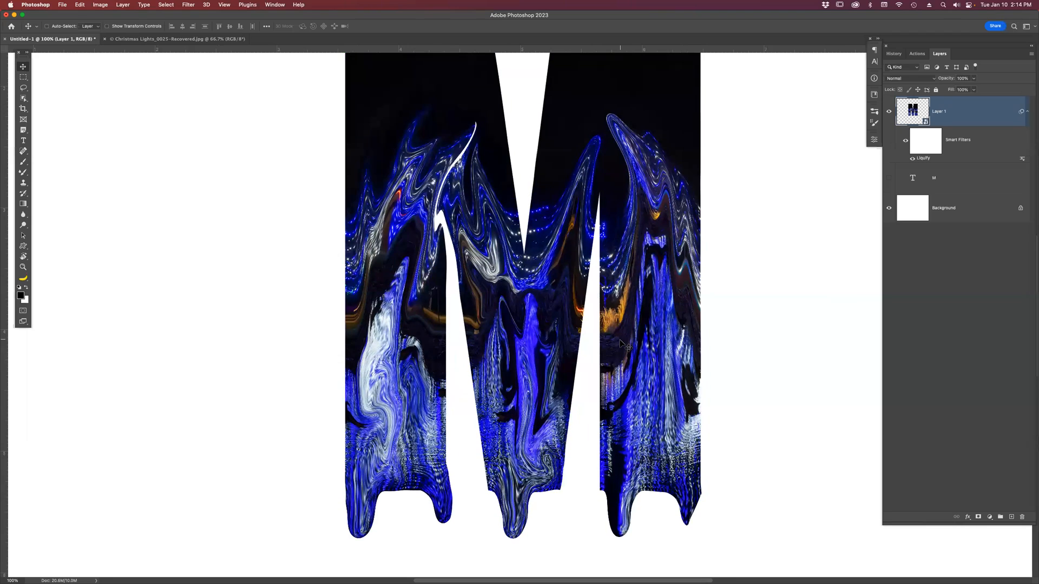
scroll(623, 345, "up", 2)
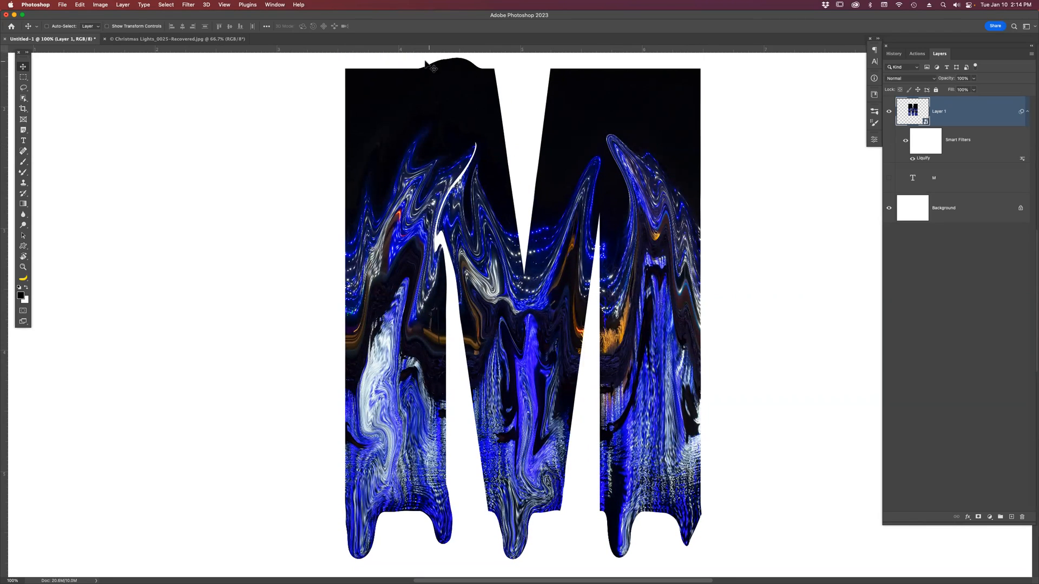
left_click(190, 5)
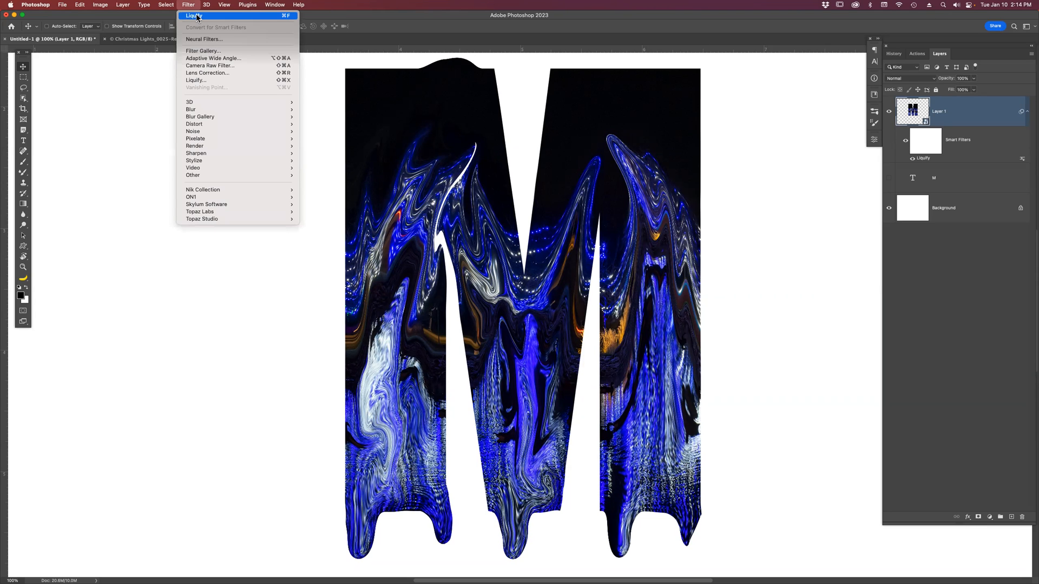
left_click(208, 80)
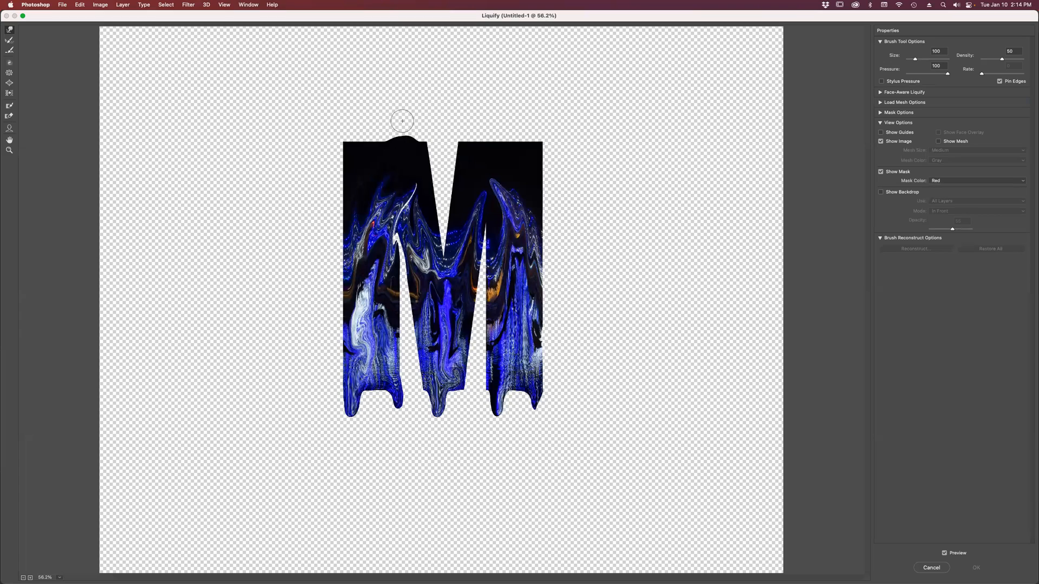
key("bracketright")
key("bracketright")
key("bracketright")
key("bracketright")
key("bracketright")
left_click_drag(403, 127, 419, 131)
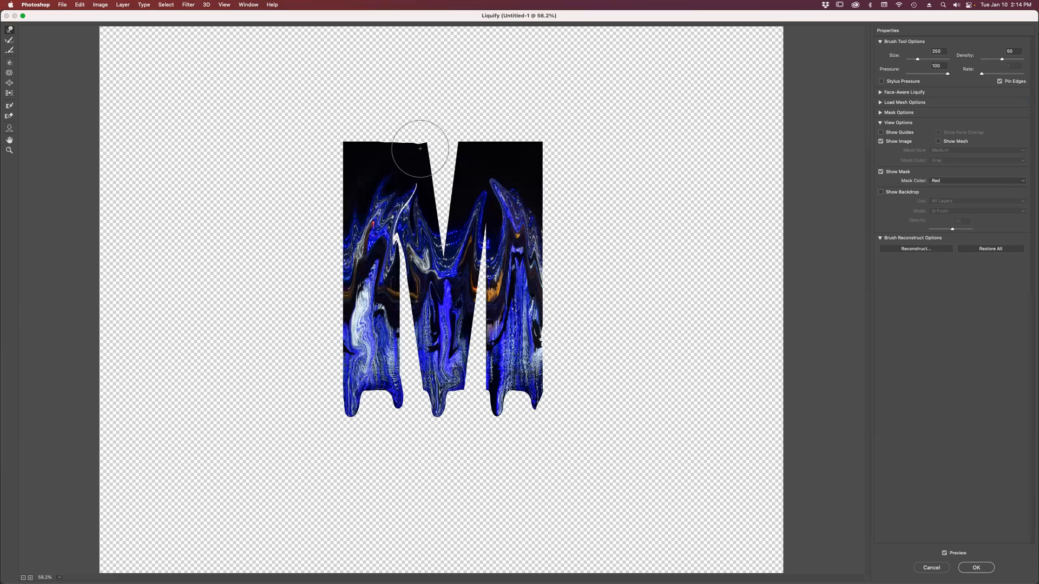
left_click_drag(427, 138, 422, 144)
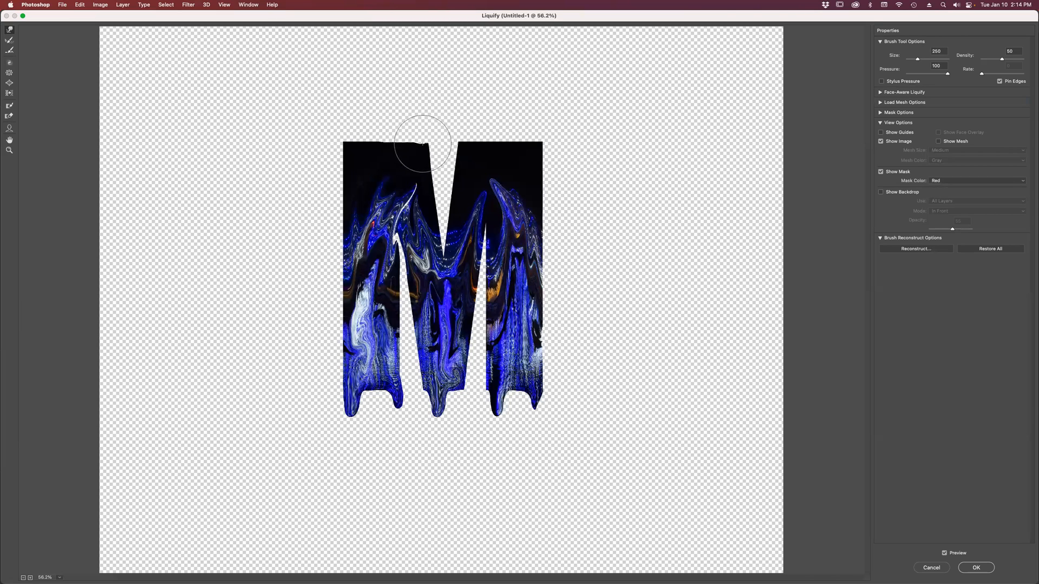
left_click(990, 570)
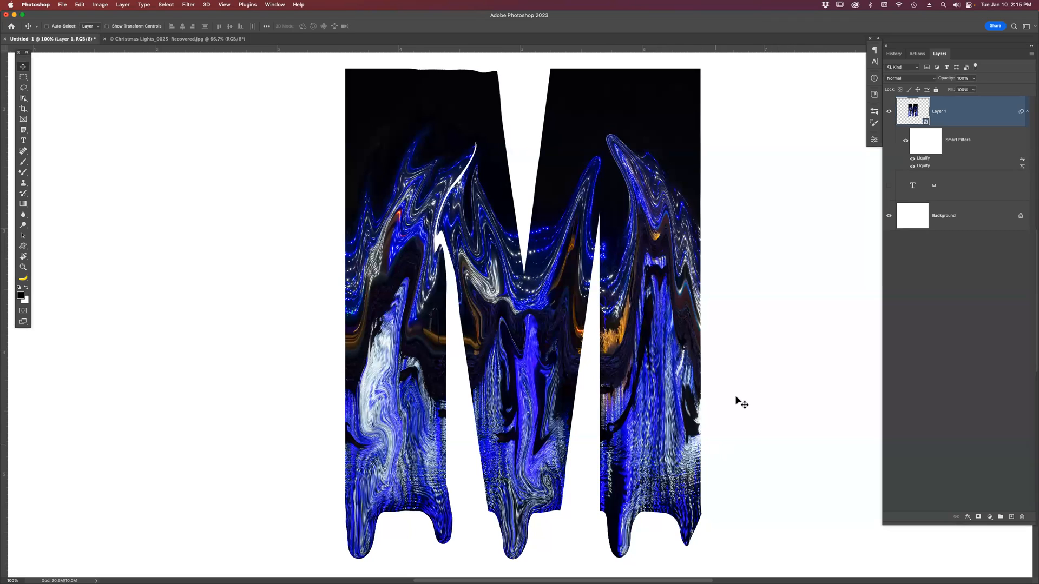
- Revert the document to its Drag Layer history state and restore the latest Liquify state
left_click(895, 55)
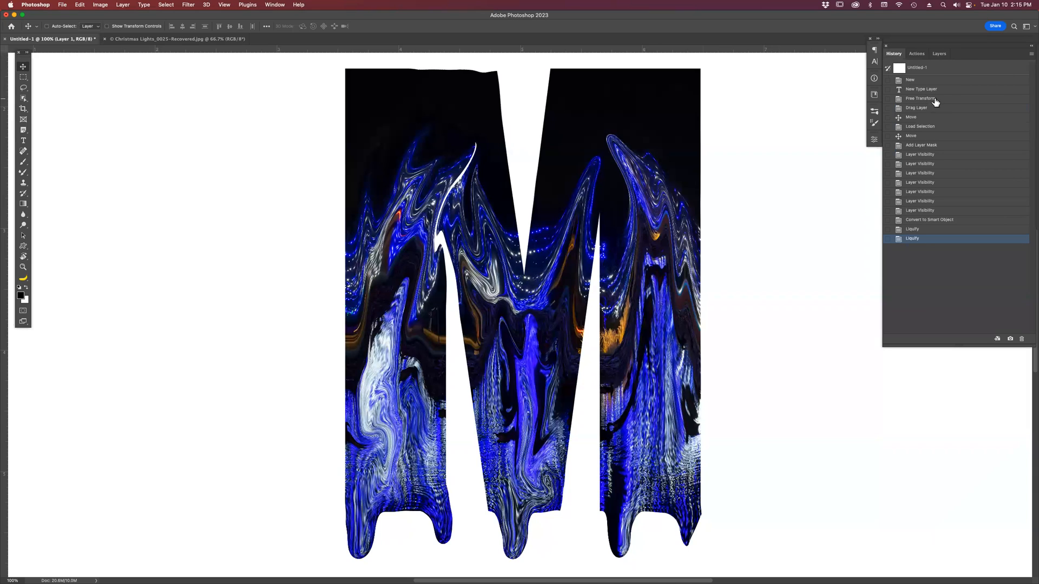
left_click(917, 108)
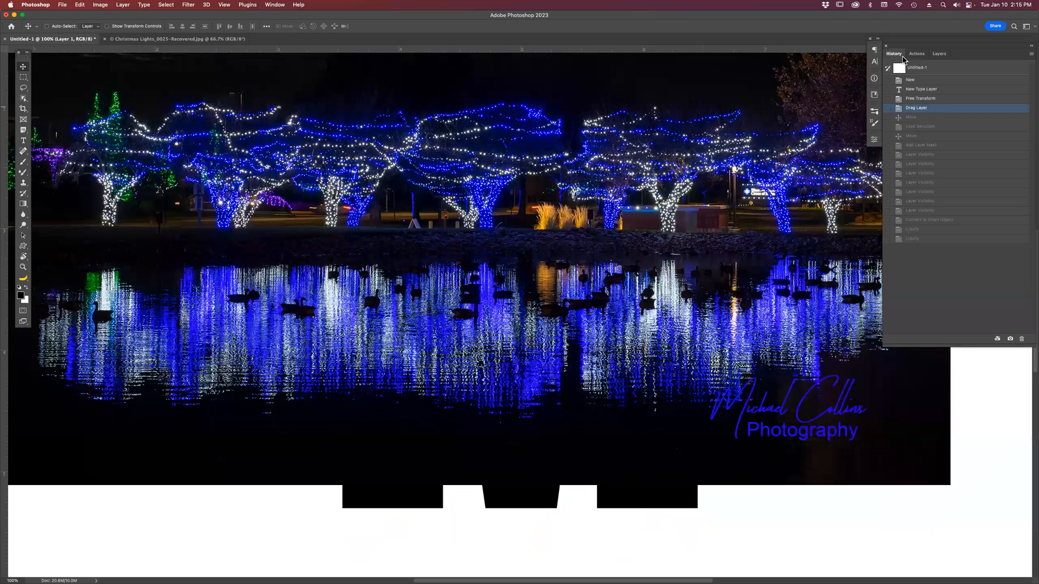
left_click(914, 239)
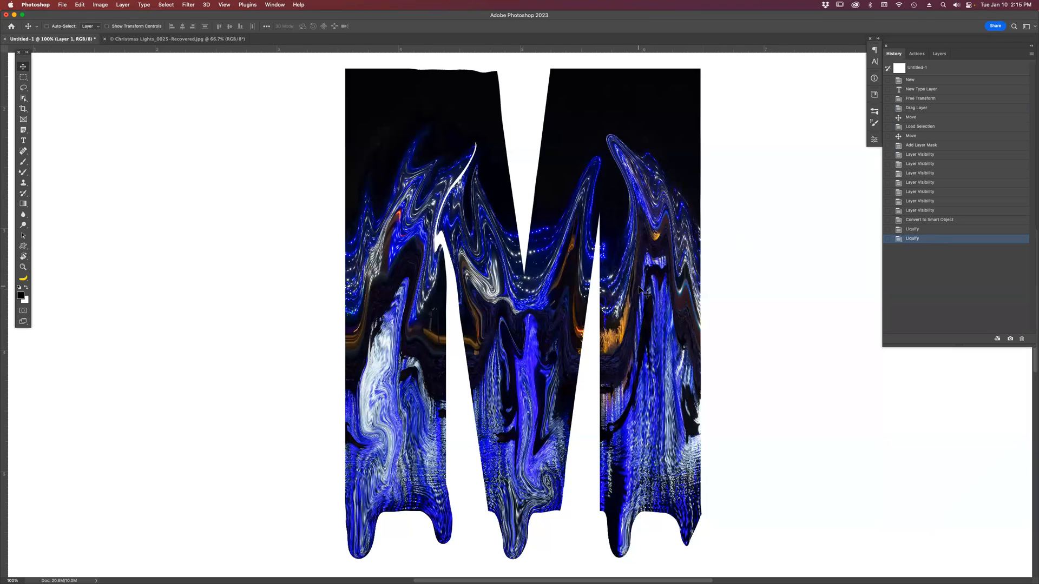
key("super")
key("super+w")
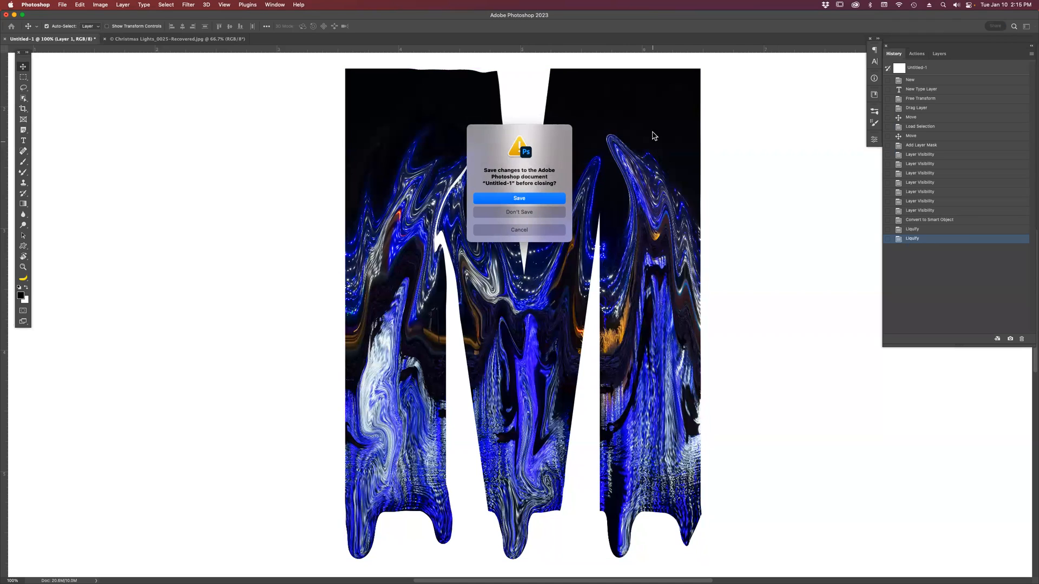
left_click(534, 231)
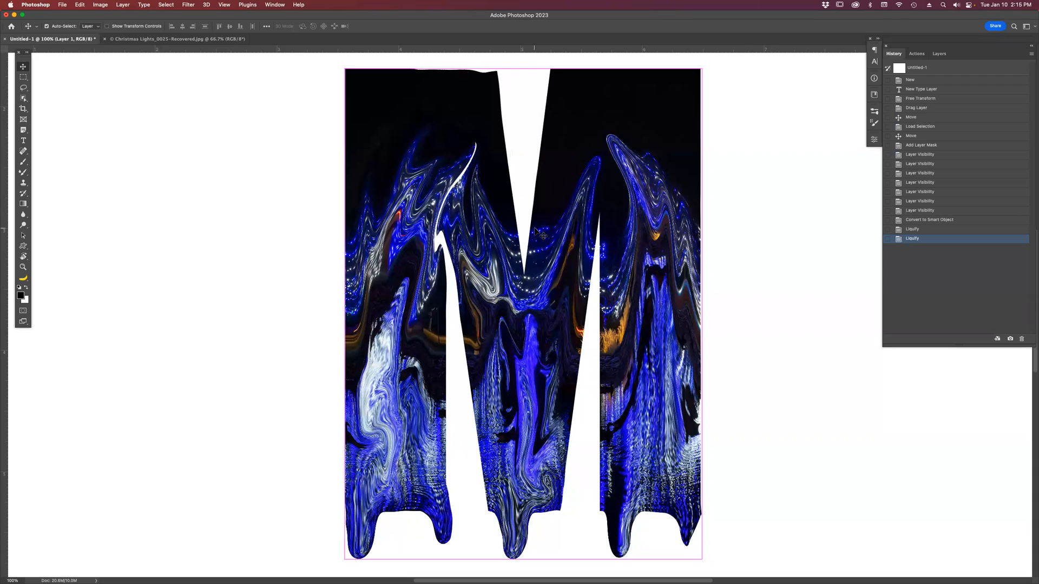
- Create a new 10 x 8 in document at 300 ppi and add the letter J in Impact near its centre
key("super+n")
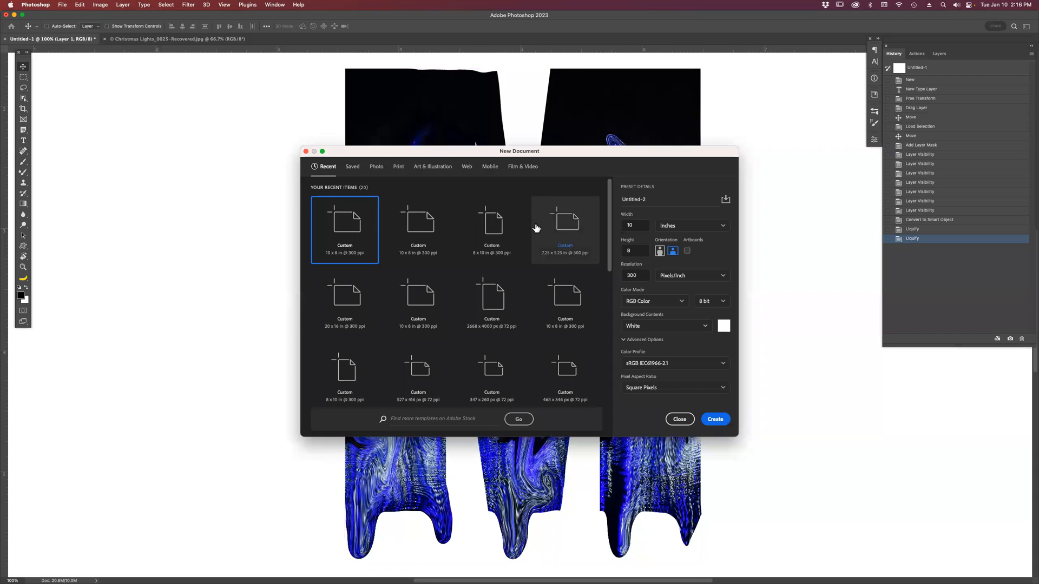
double_click(360, 223)
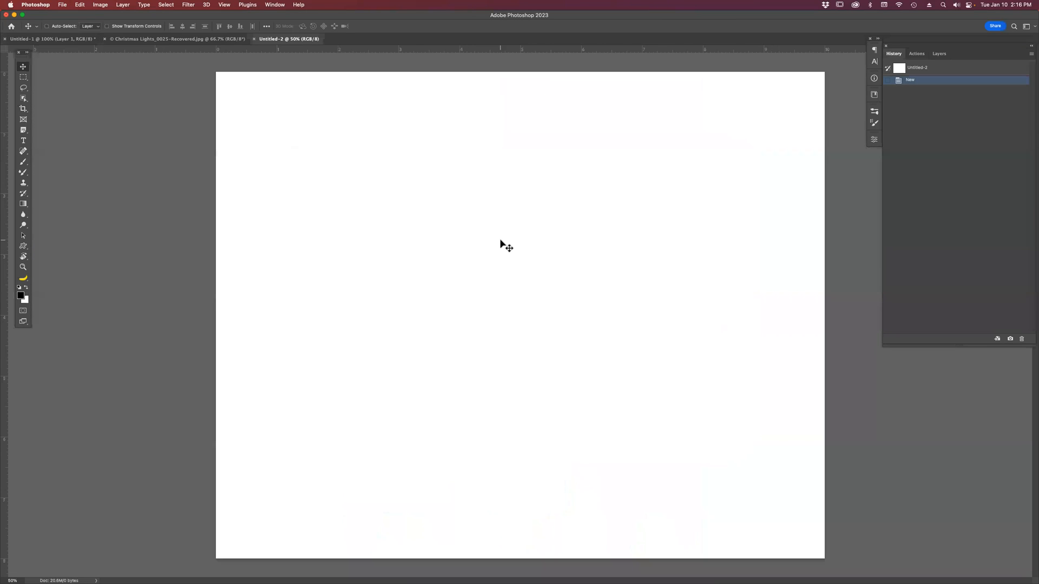
key("t")
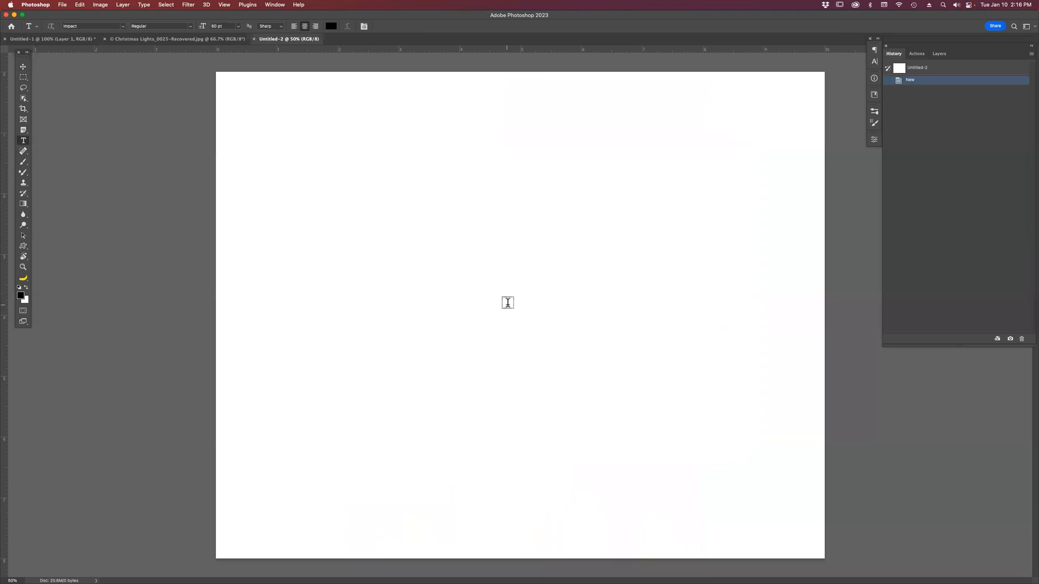
left_click(507, 303)
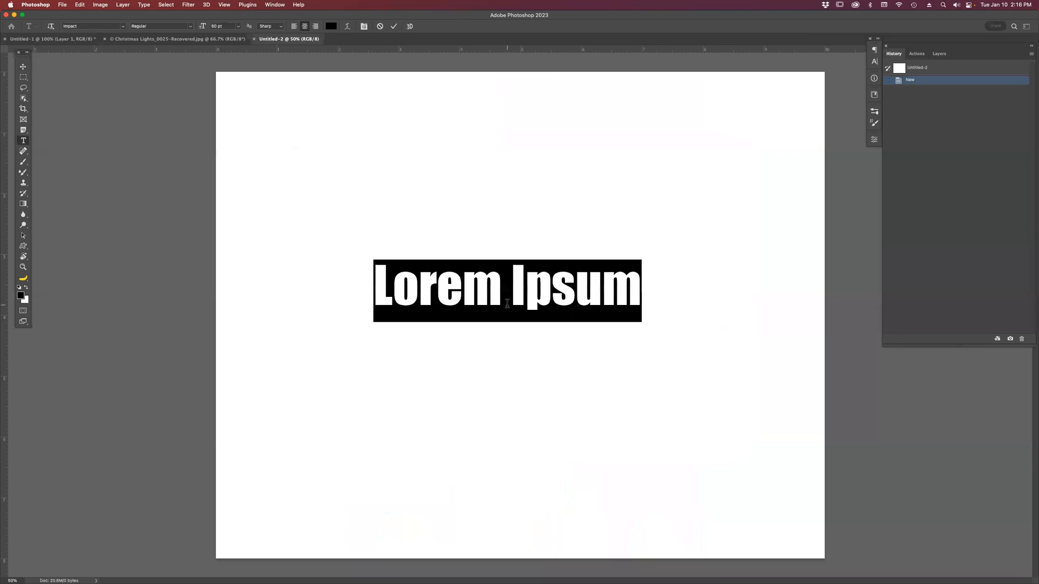
type("J")
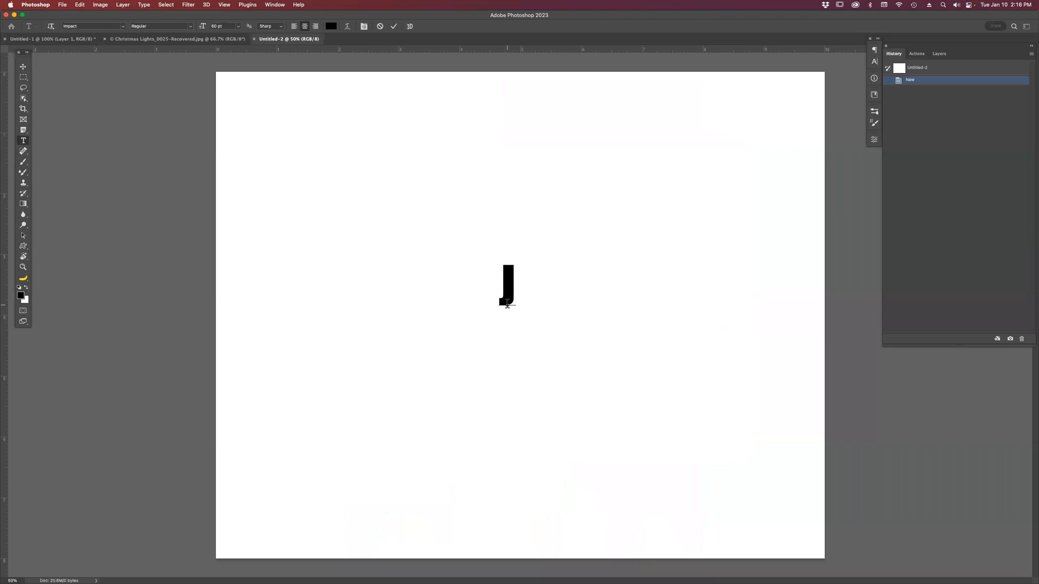
key("Escape")
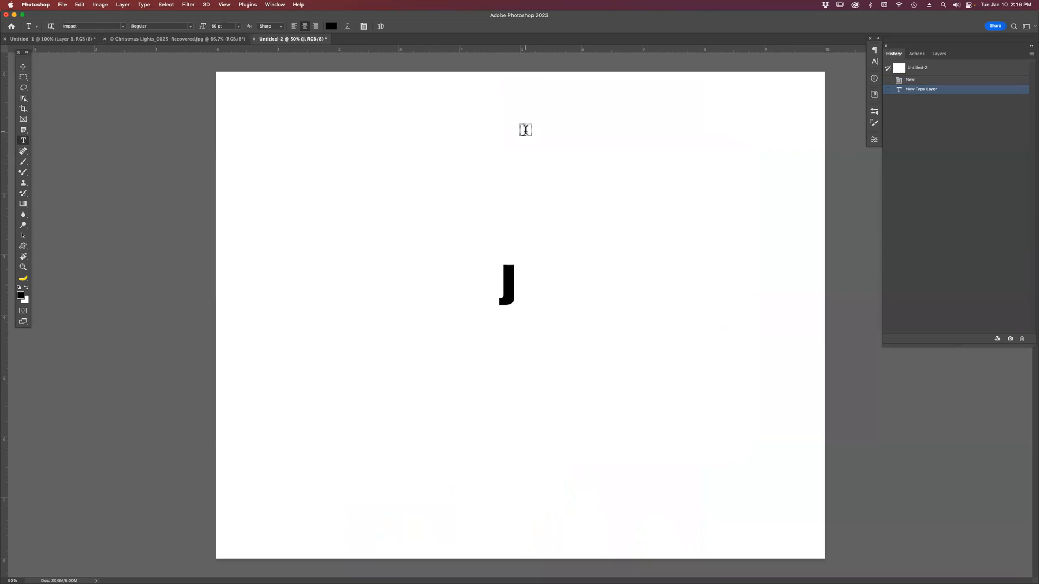
- Enlarge the letter J to about 320 pt with Free Transform and position it near the middle of the canvas
key("super+t")
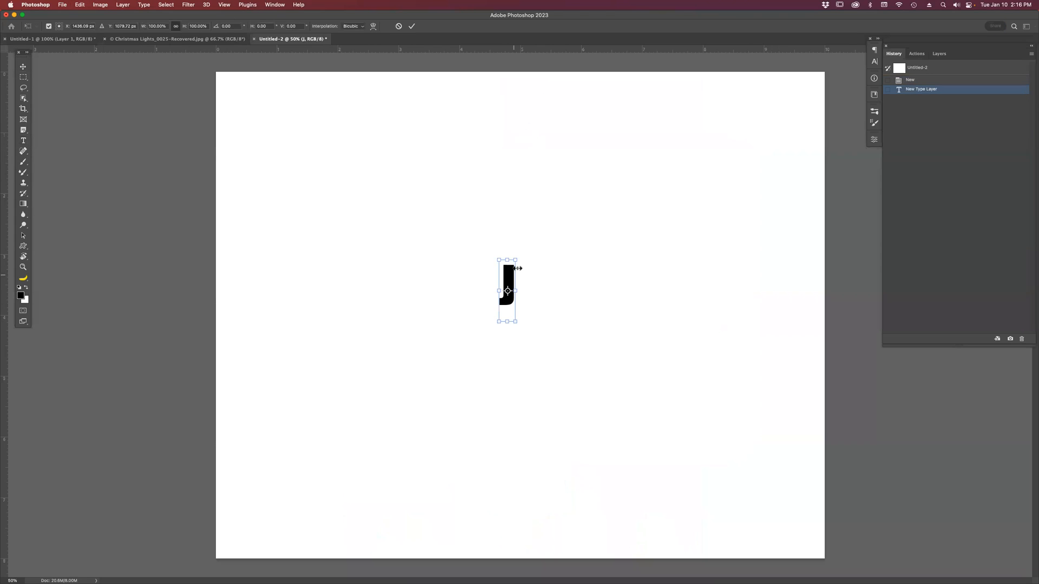
left_click_drag(515, 261, 763, 177)
left_click_drag(513, 215, 521, 229)
key("Return")
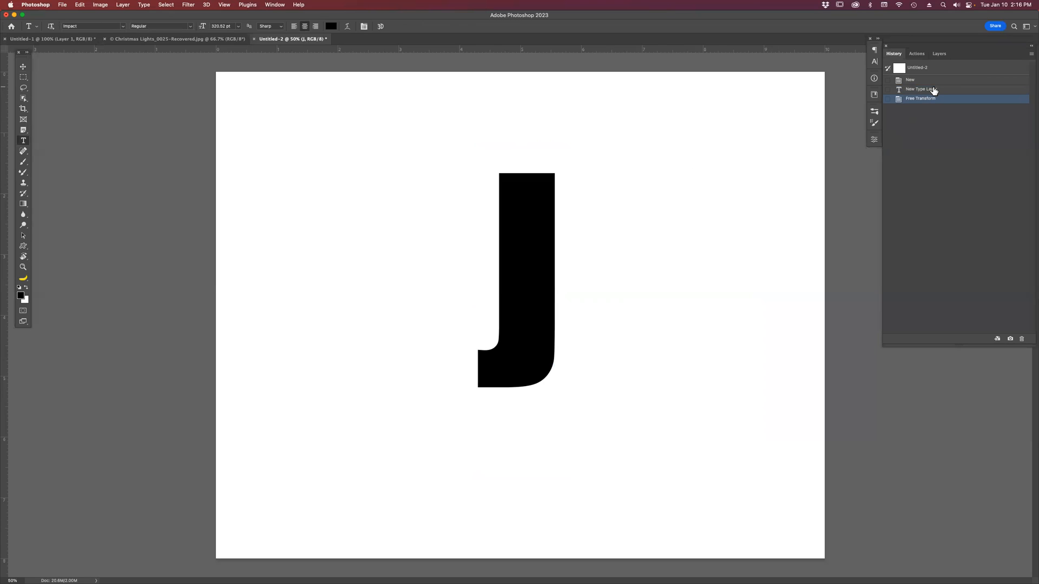
- Switch to Adobe Bridge and open Christmas Lights_0025-Recovered.jpg in Photoshop
mouse_move(740, 570)
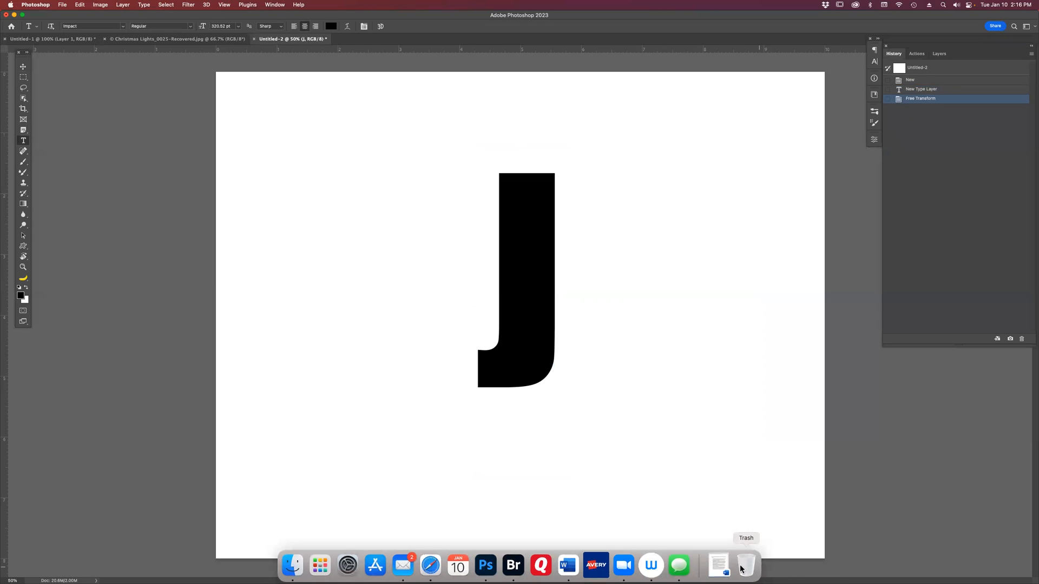
left_click(513, 566)
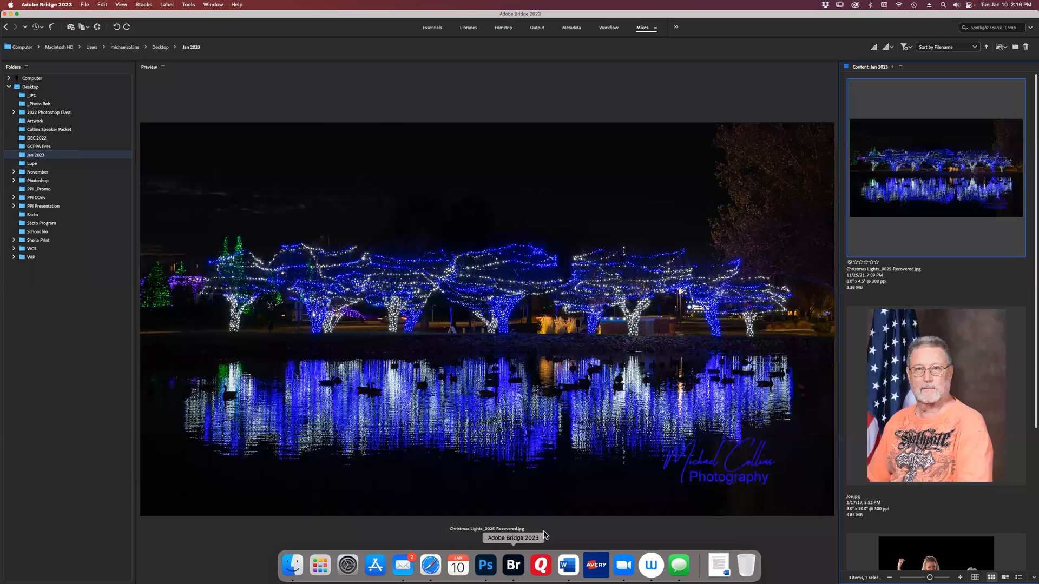
double_click(892, 209)
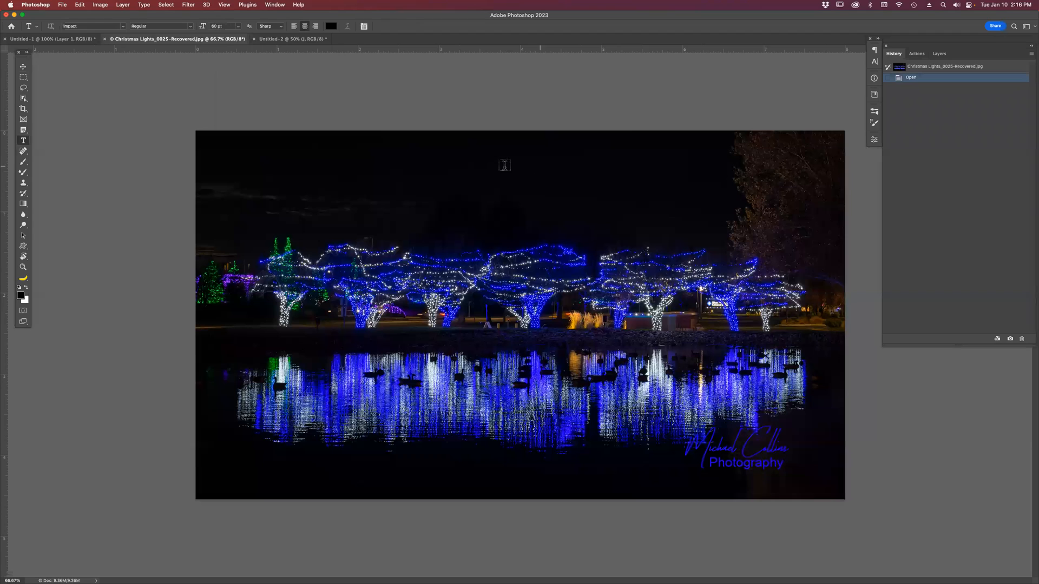
- Copy the Christmas lights photo into the Untitled-2 document with the Move tool, placing it over the letter J
key("v")
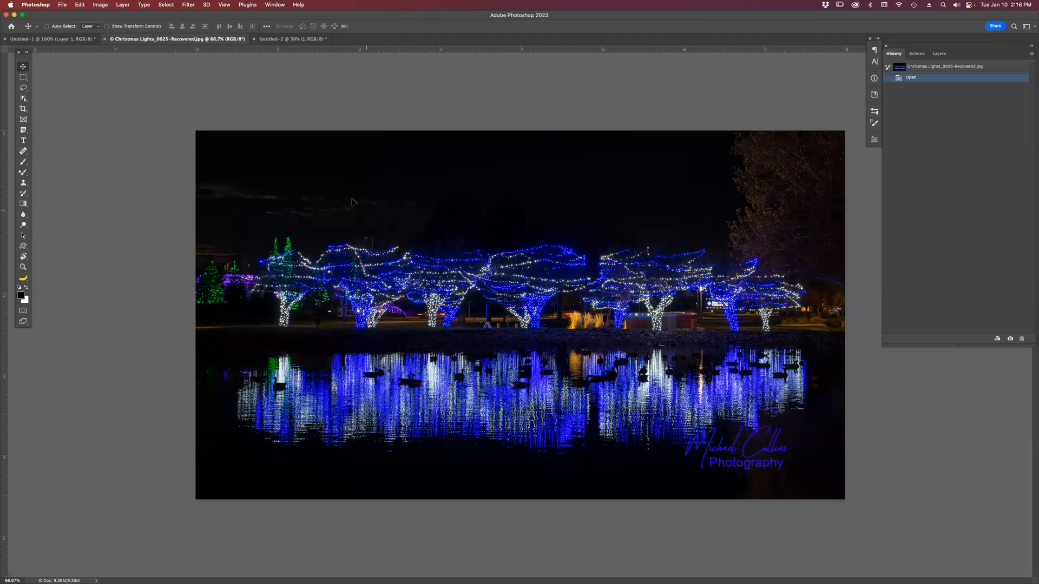
left_click(275, 40)
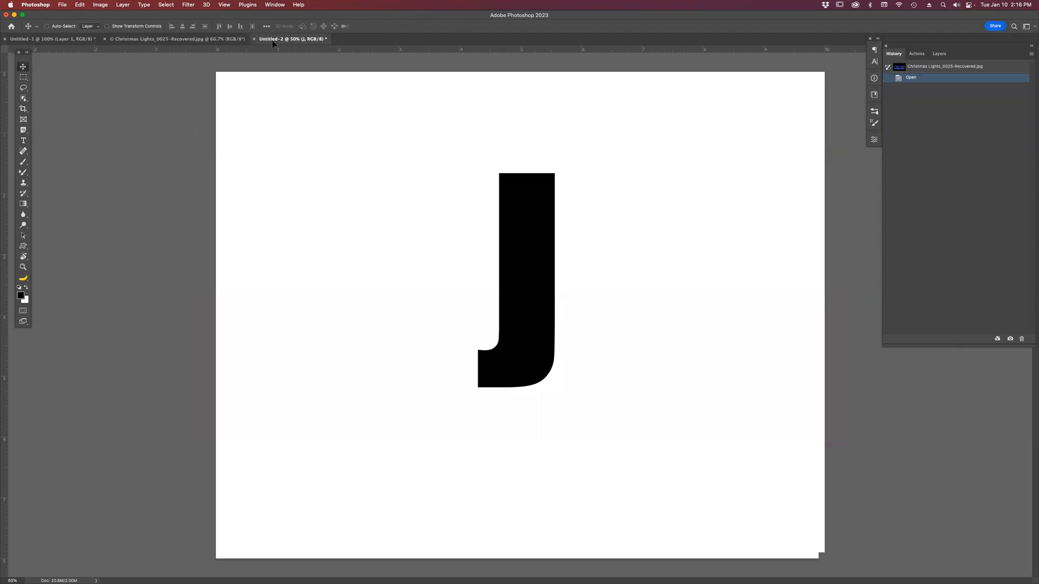
left_click_drag(489, 253, 529, 269)
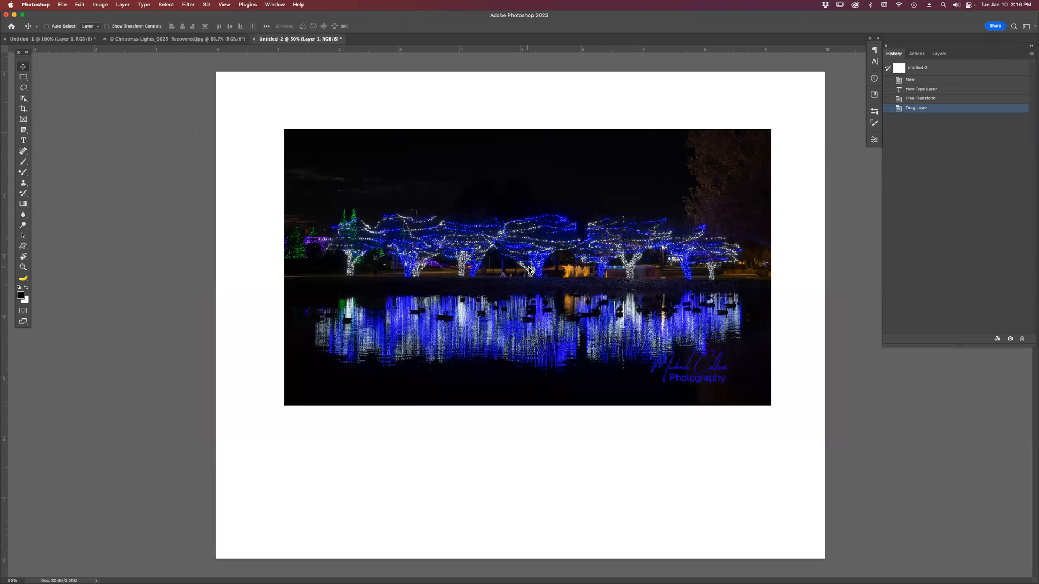
- Load the J's outline as a selection, mask the Christmas lights layer with it, and convert that layer to a Smart Object
left_click(940, 53)
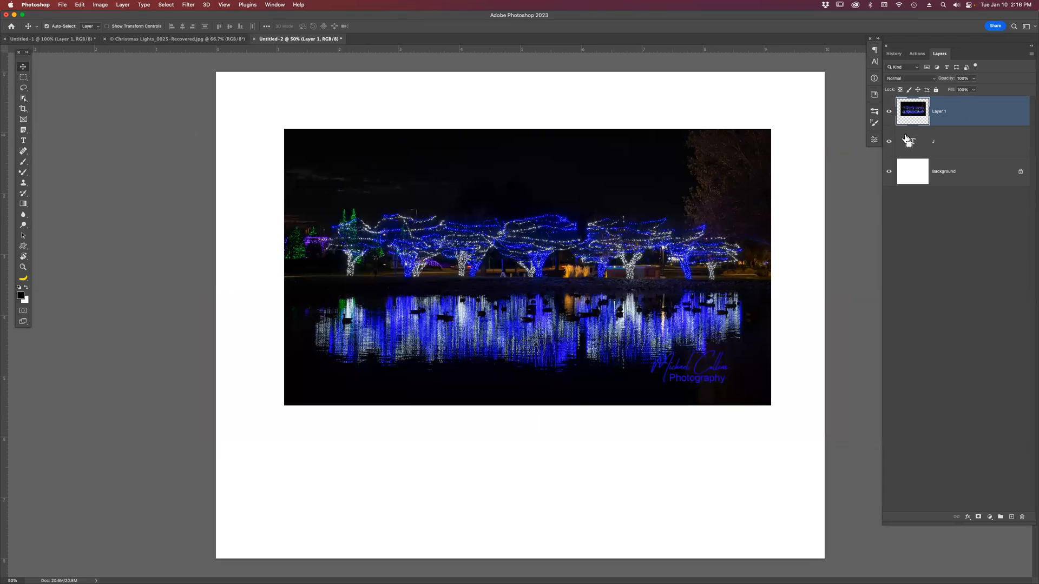
left_click(912, 144, "super")
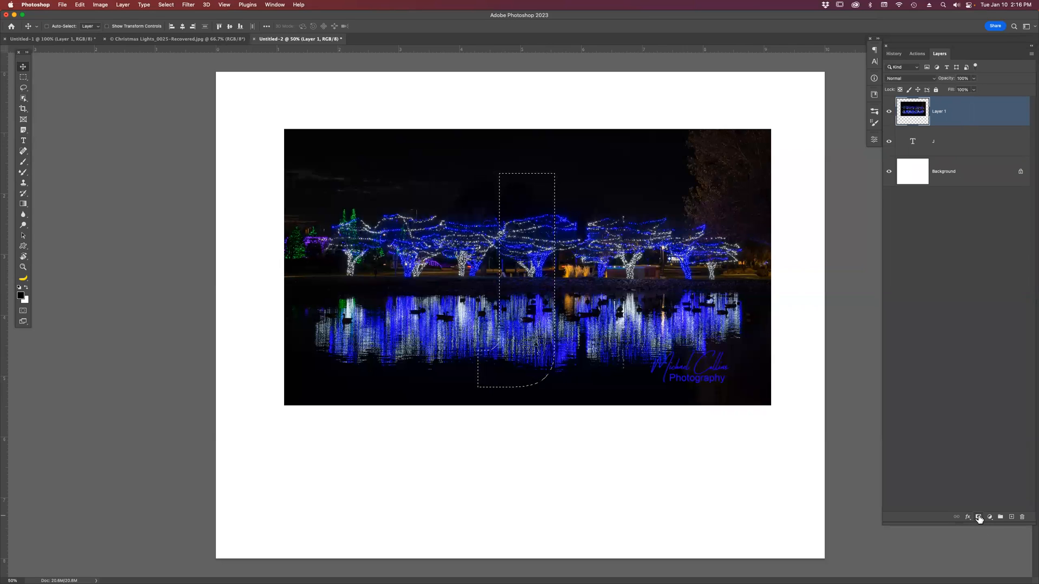
left_click(978, 518)
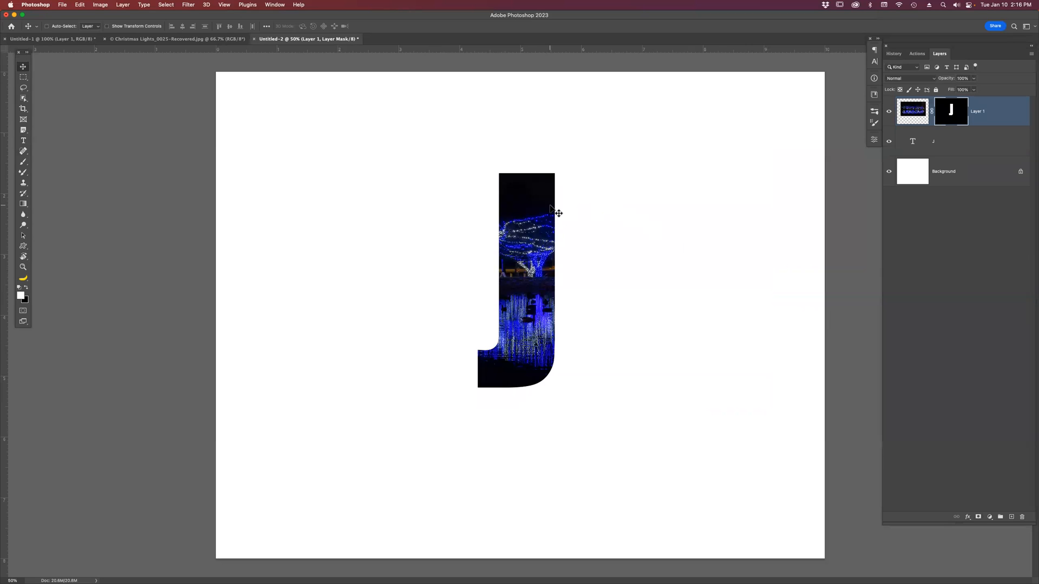
right_click(1011, 116)
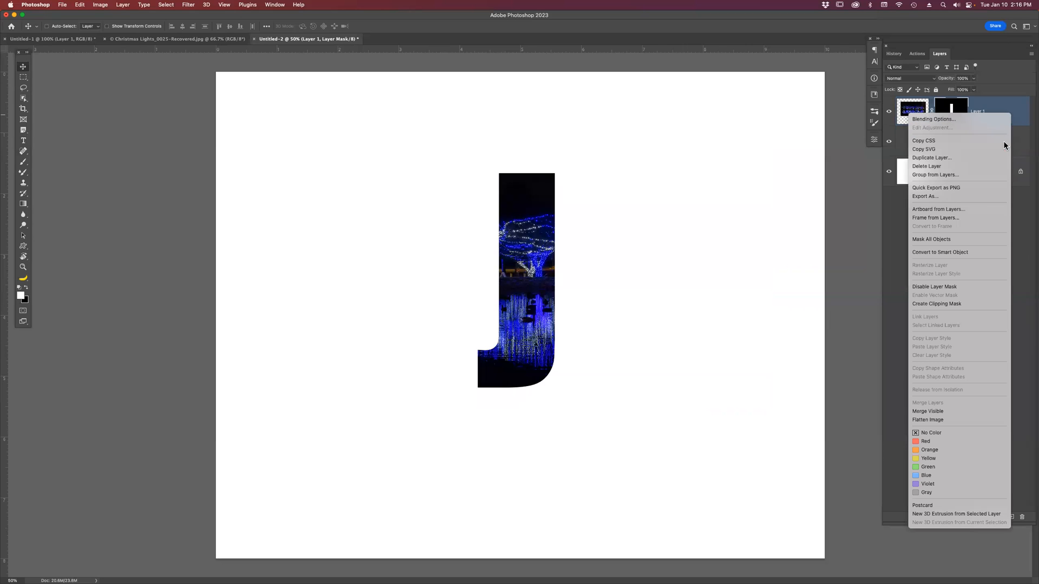
left_click(970, 252)
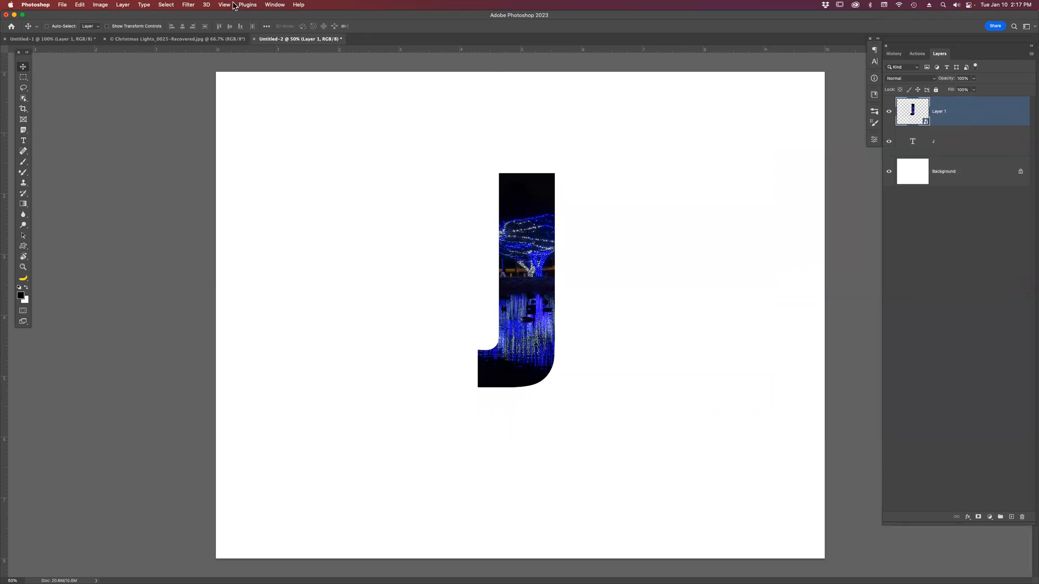
- Try warping the lights and the lower edge of the J in Liquify with the Forward Warp tool
left_click(190, 6)
left_click(196, 17)
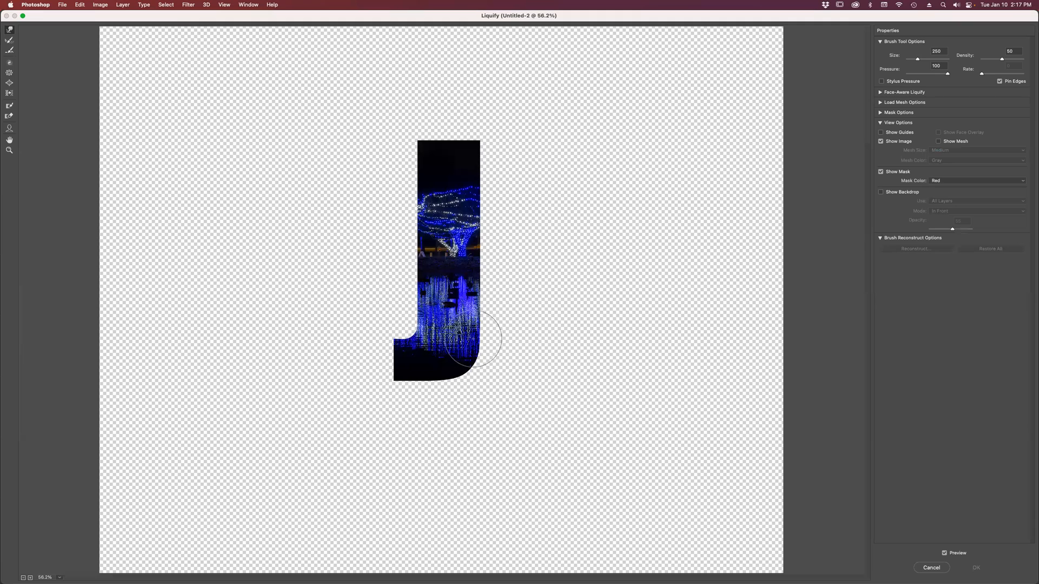
mouse_move(468, 327)
left_mouse_down()
mouse_move(450, 202)
mouse_move(451, 251)
mouse_move(459, 155)
mouse_move(454, 196)
mouse_move(440, 178)
left_mouse_up()
mouse_move(451, 224)
left_mouse_down()
mouse_move(446, 263)
mouse_move(451, 217)
left_mouse_up()
mouse_move(442, 315)
left_mouse_down()
mouse_move(442, 349)
mouse_move(419, 377)
mouse_move(457, 372)
mouse_move(462, 399)
mouse_move(396, 382)
mouse_move(399, 407)
mouse_move(419, 385)
left_mouse_up()
key("bracketleft")
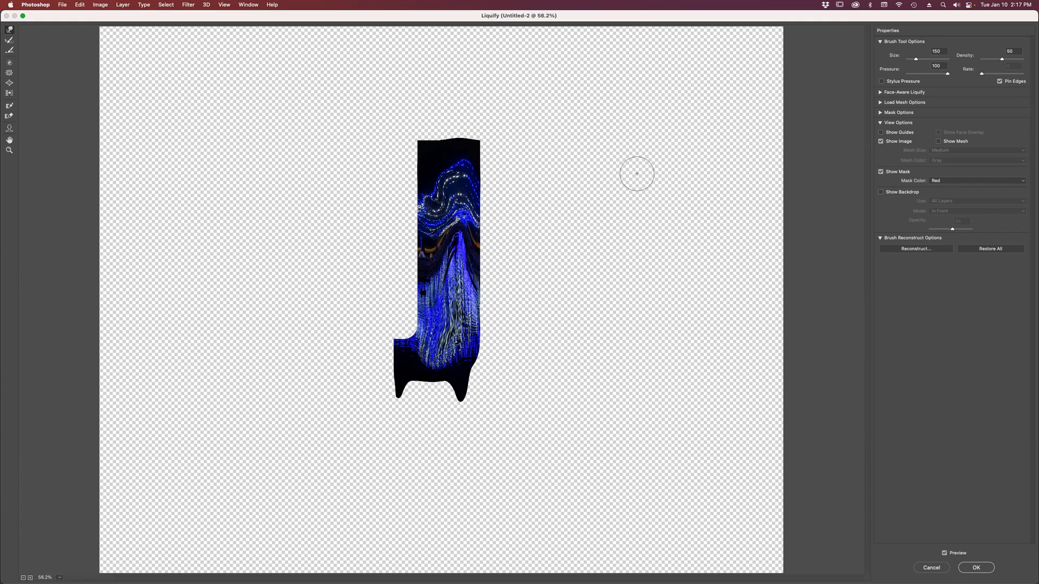
key("super")
left_click(925, 567)
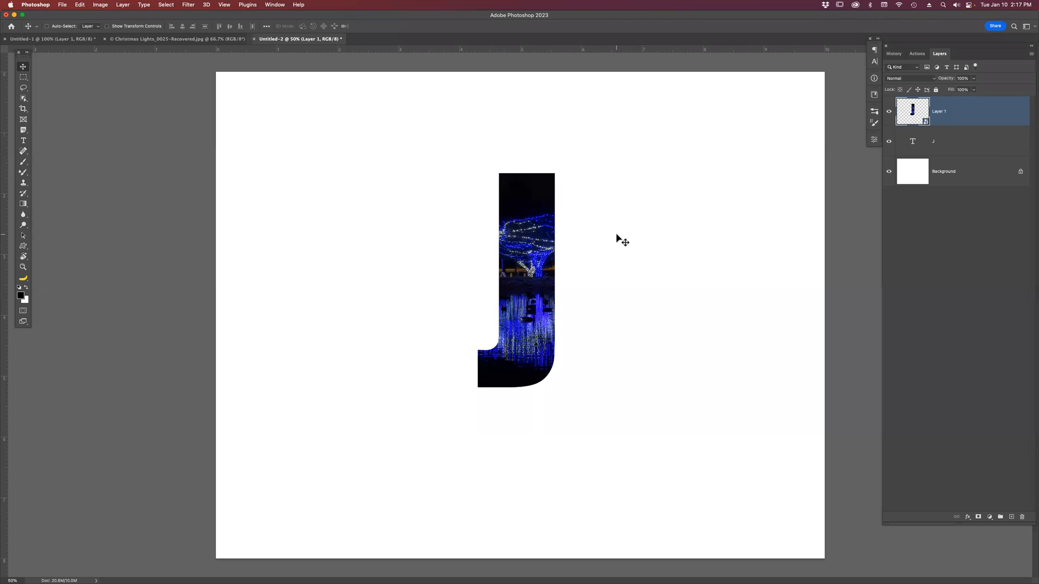
- Close Untitled-2, Christmas Lights_0025-Recovered.jpg and Untitled-1 without saving the changes
key("super+w")
left_click(538, 212)
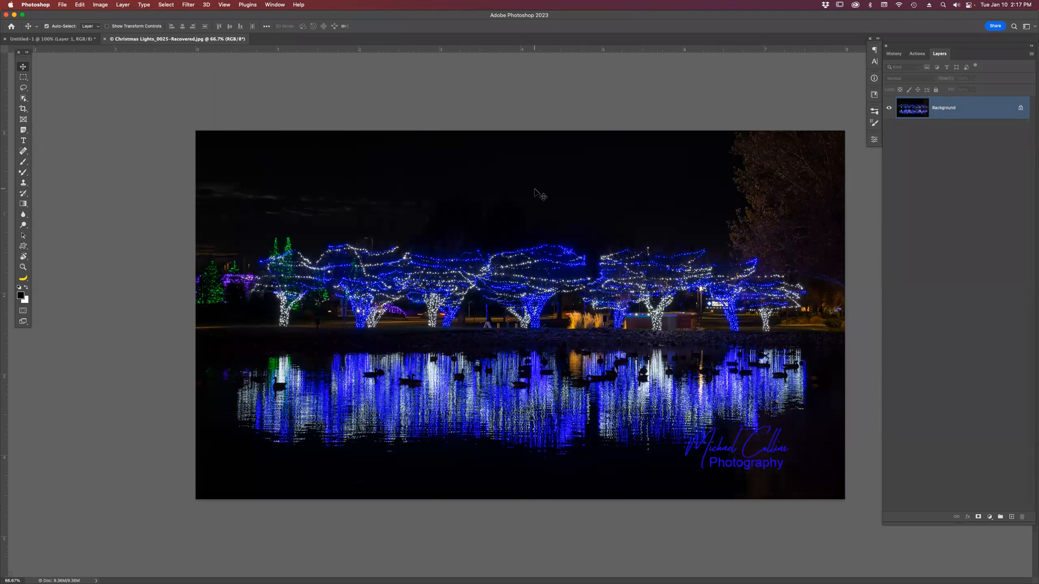
key("super+w")
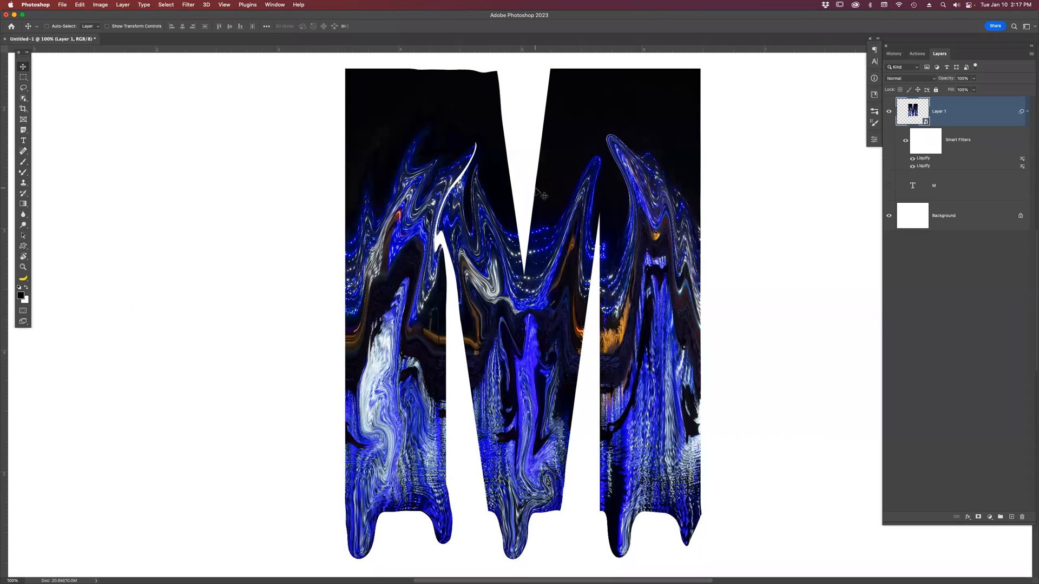
key("super")
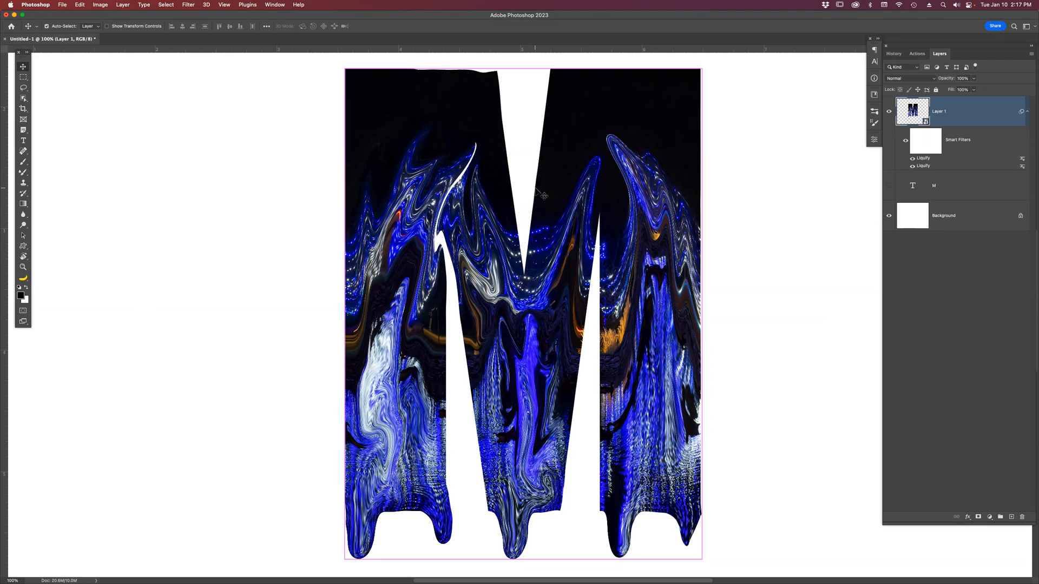
key("super+w")
left_click(531, 217)
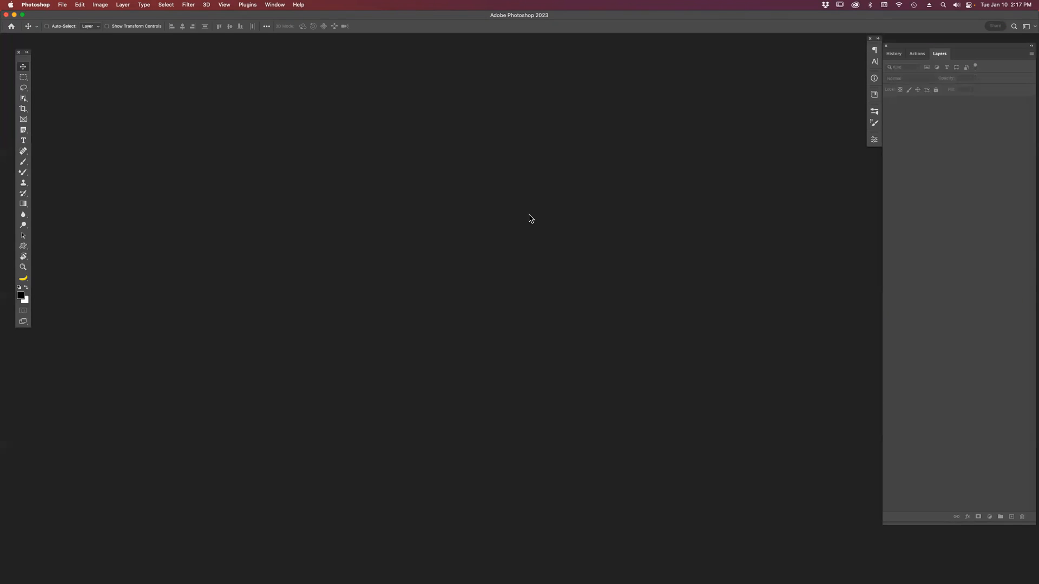
- Switch to Adobe Bridge and open the portrait Joe.jpg in Photoshop
key("super+Tab")
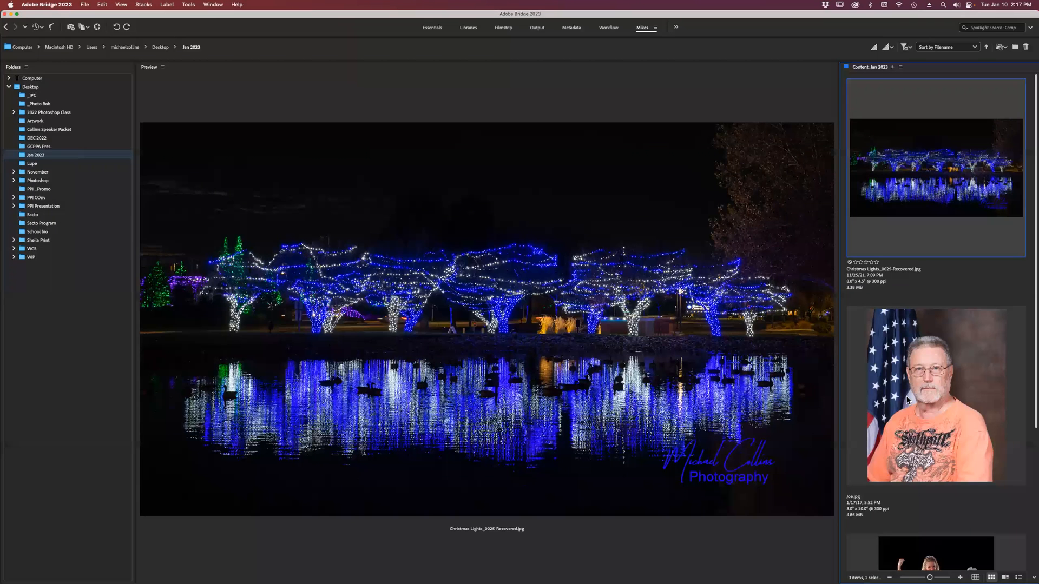
left_click(909, 398)
double_click(909, 397)
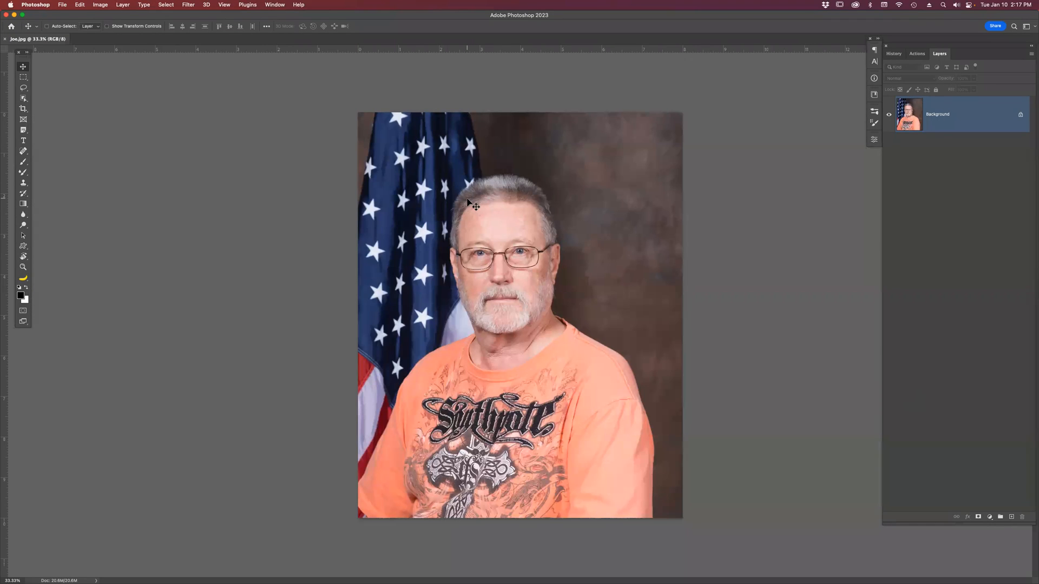
- Activate the Magic Wand tool, try Select Subject on the portrait with Cloud (Detailed results) chosen, and clear the selection
left_click(23, 98)
left_click(43, 114)
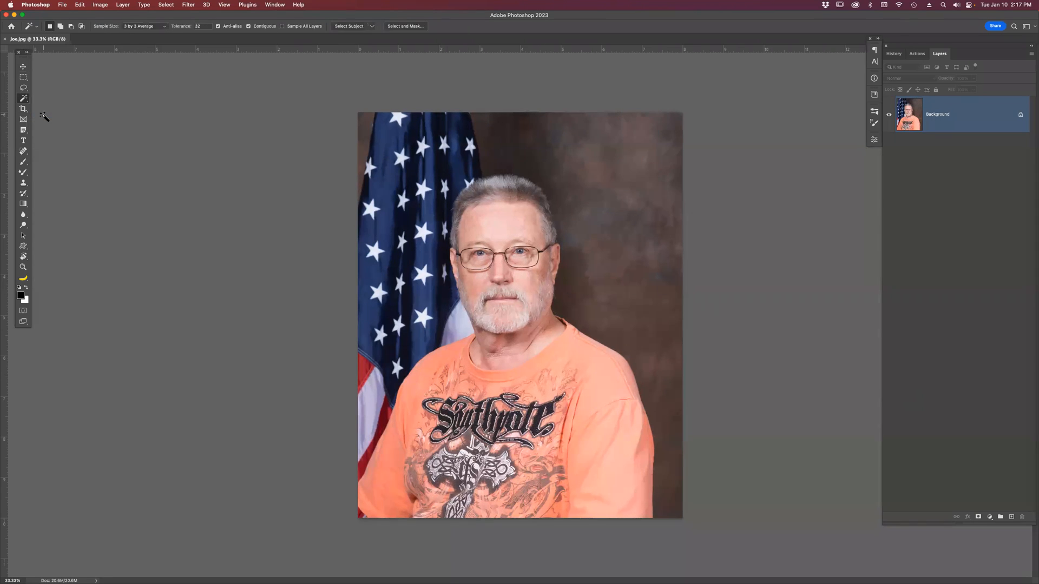
left_click(355, 26)
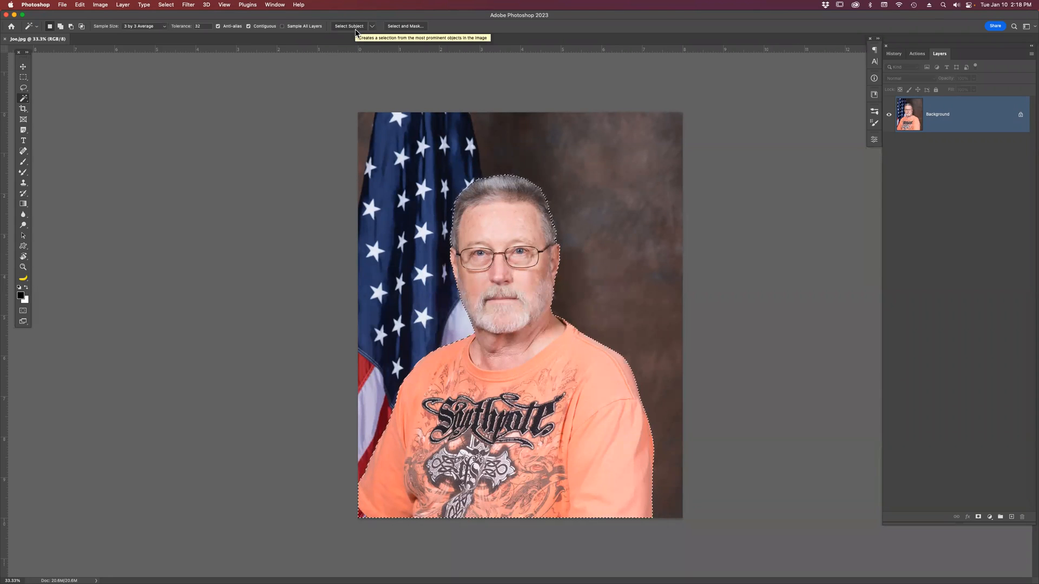
left_click(372, 27)
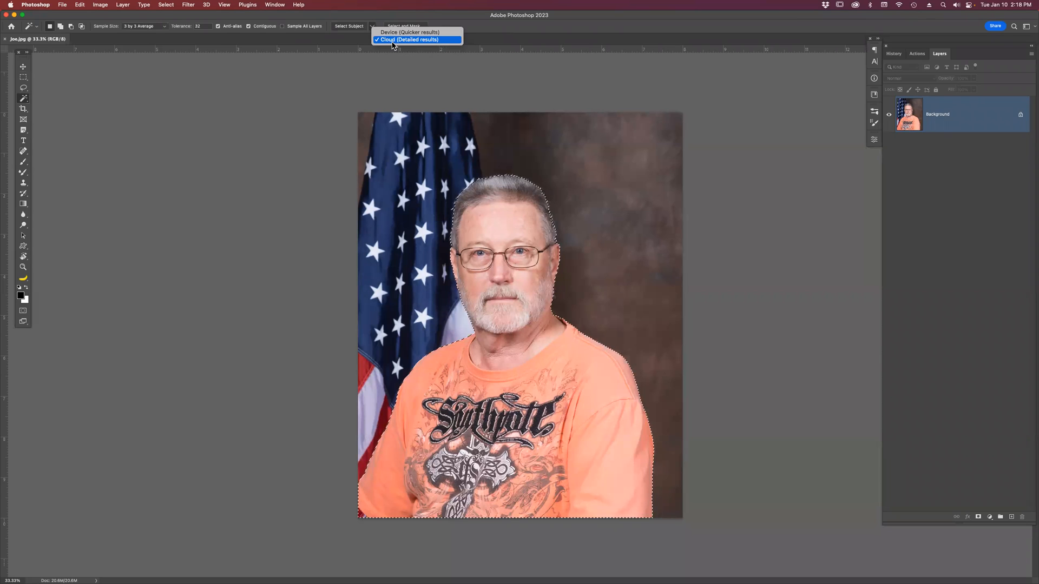
left_click(393, 40)
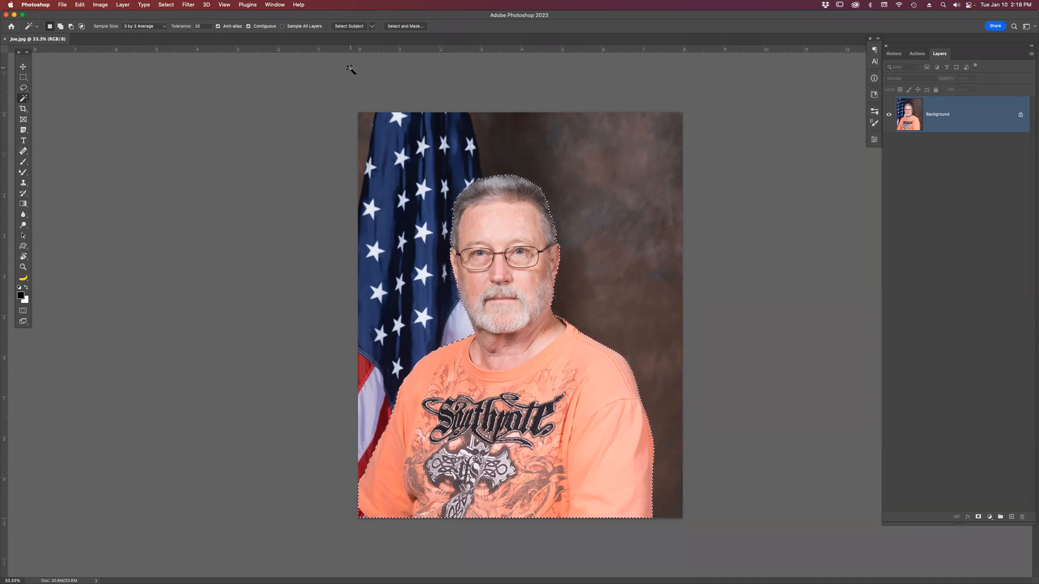
key("super+d")
- Select the man with Select Subject in Cloud mode, copy him to a new layer, duplicate that layer, and hide the Background
left_click(372, 27)
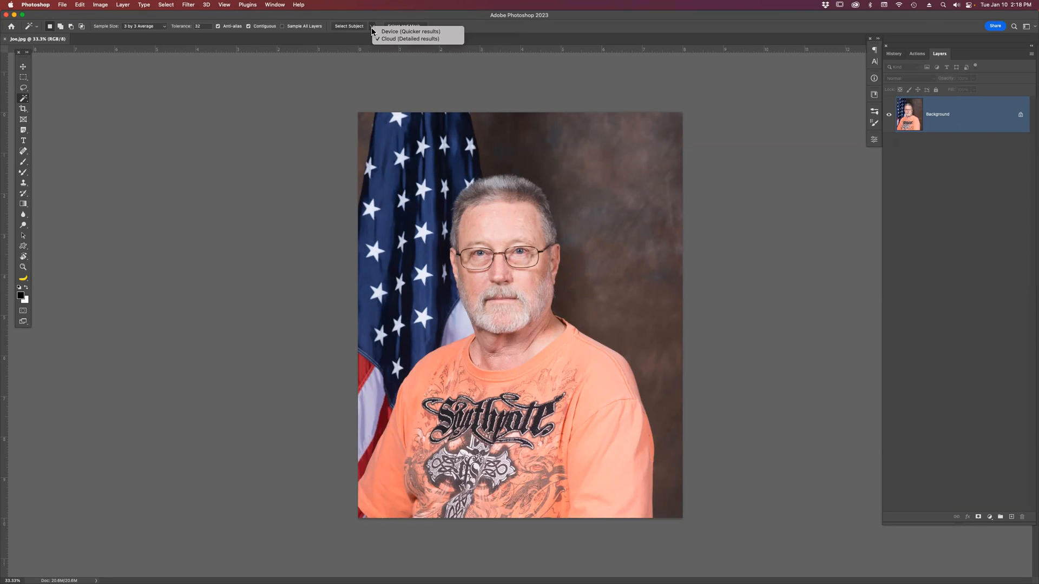
left_click(408, 39)
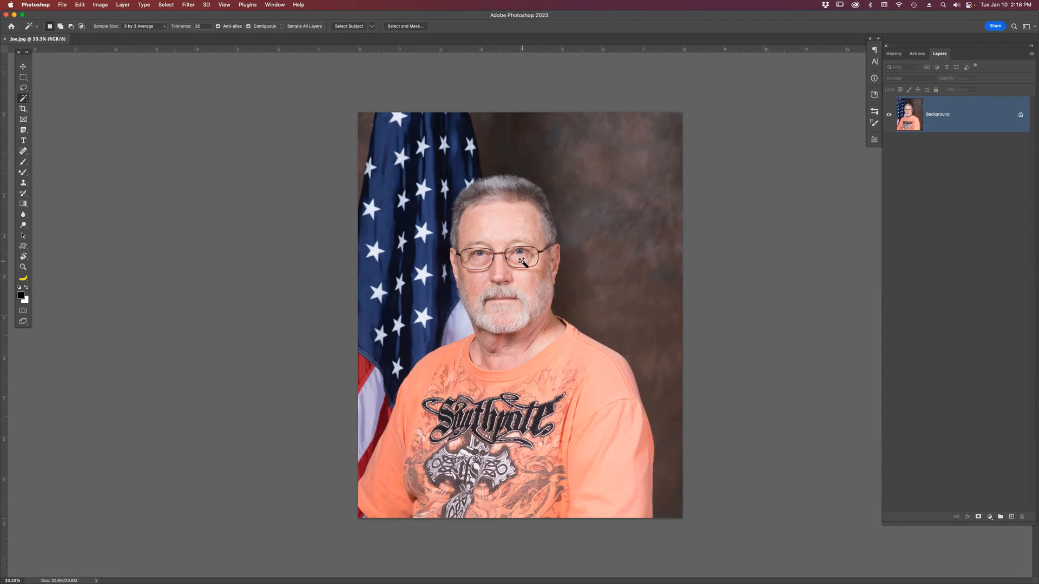
left_click(348, 26)
key("super+j")
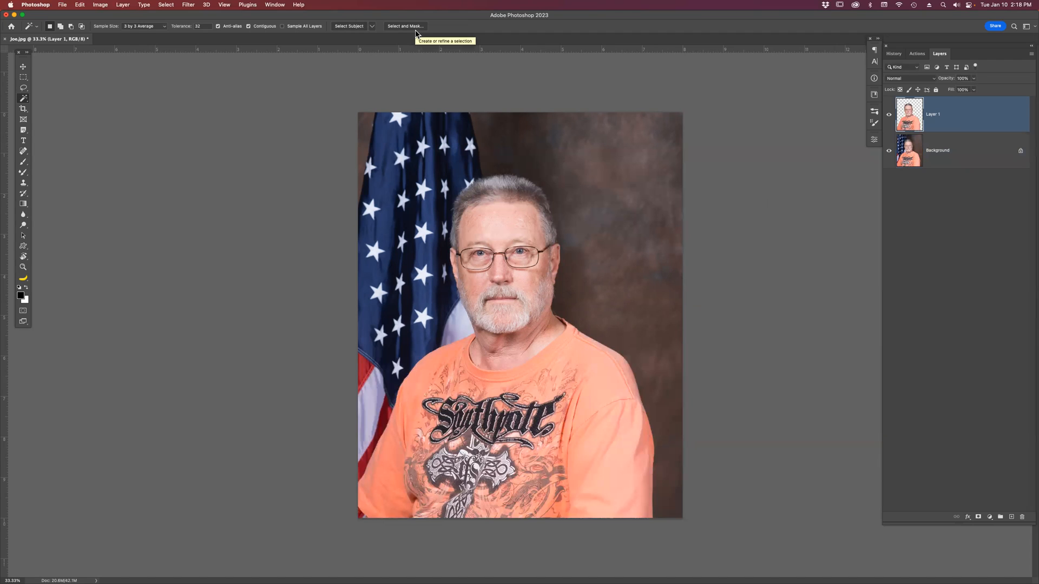
key("super+j")
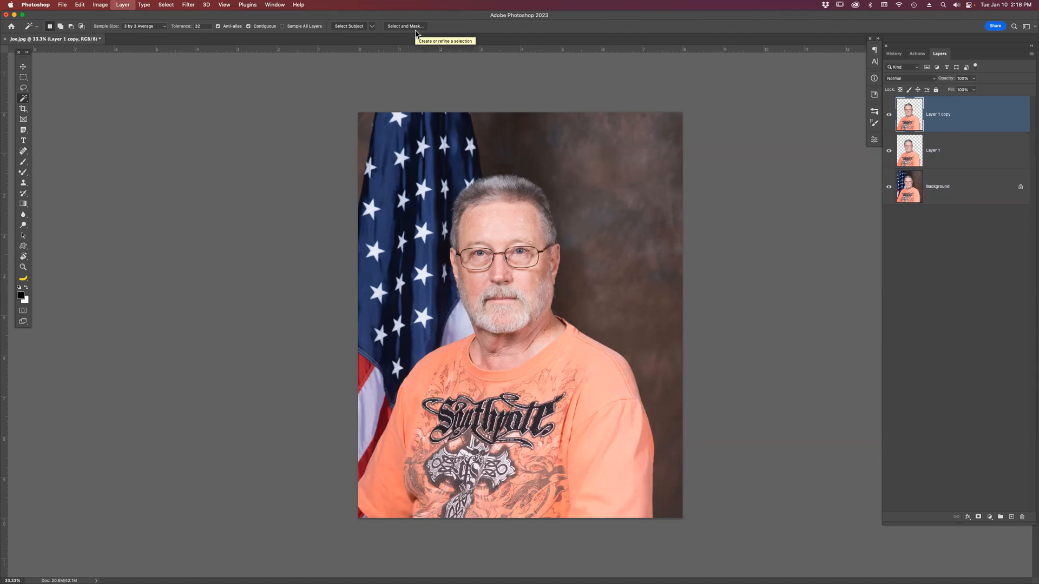
left_click(889, 188)
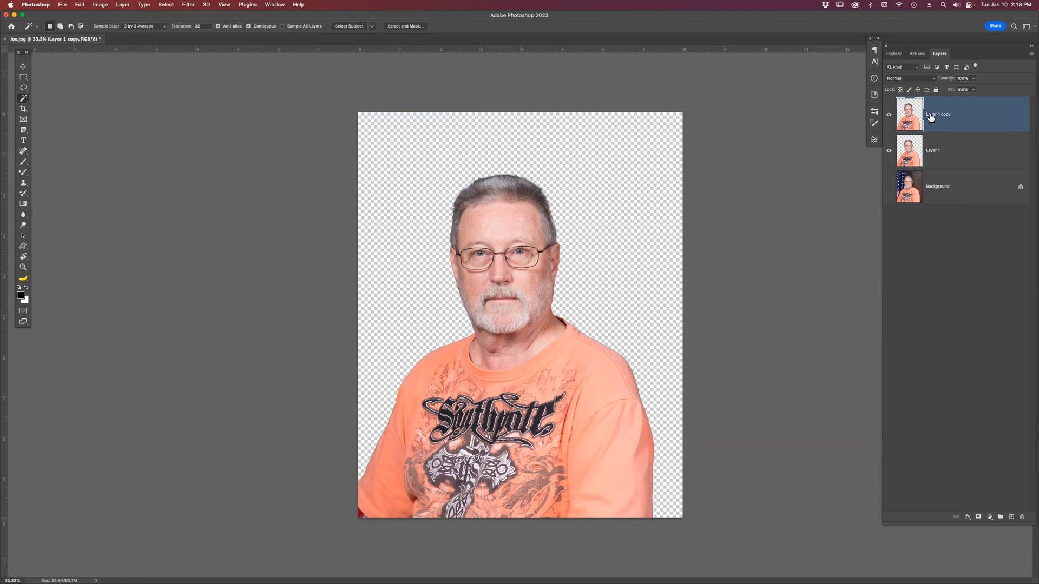
left_click(123, 5)
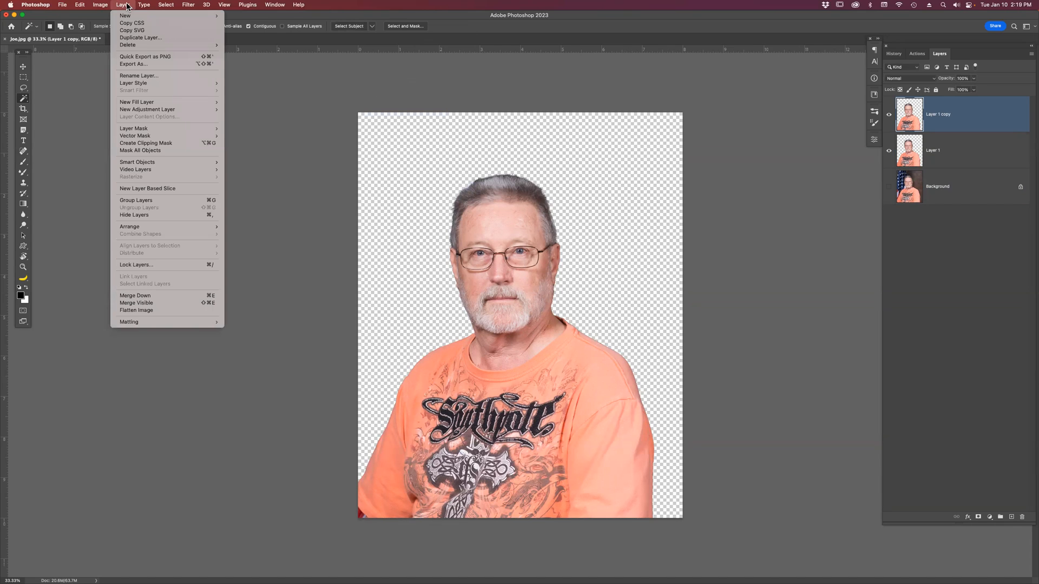
mouse_move(107, 6)
mouse_move(112, 28)
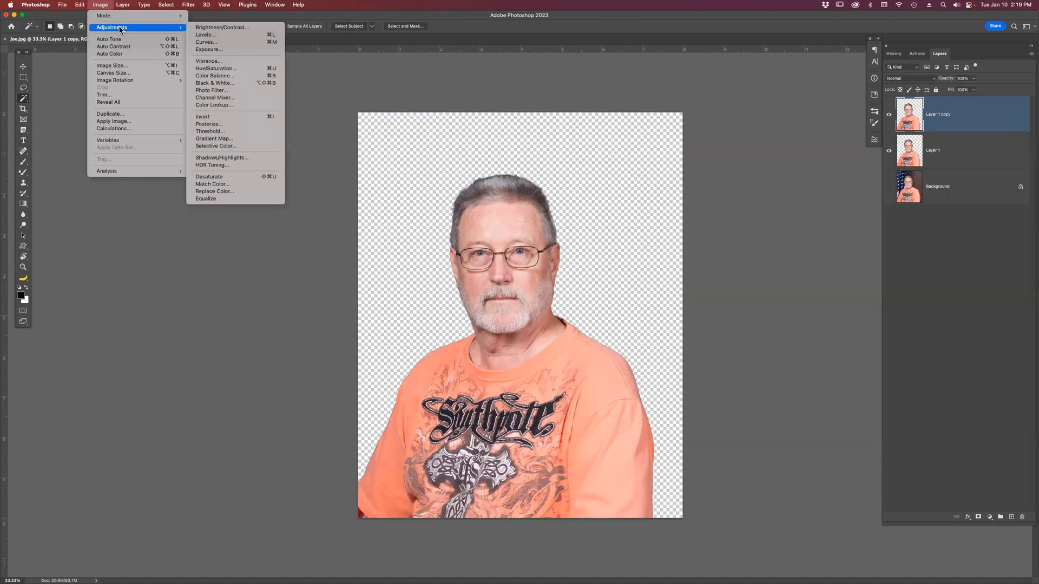
left_click(232, 77)
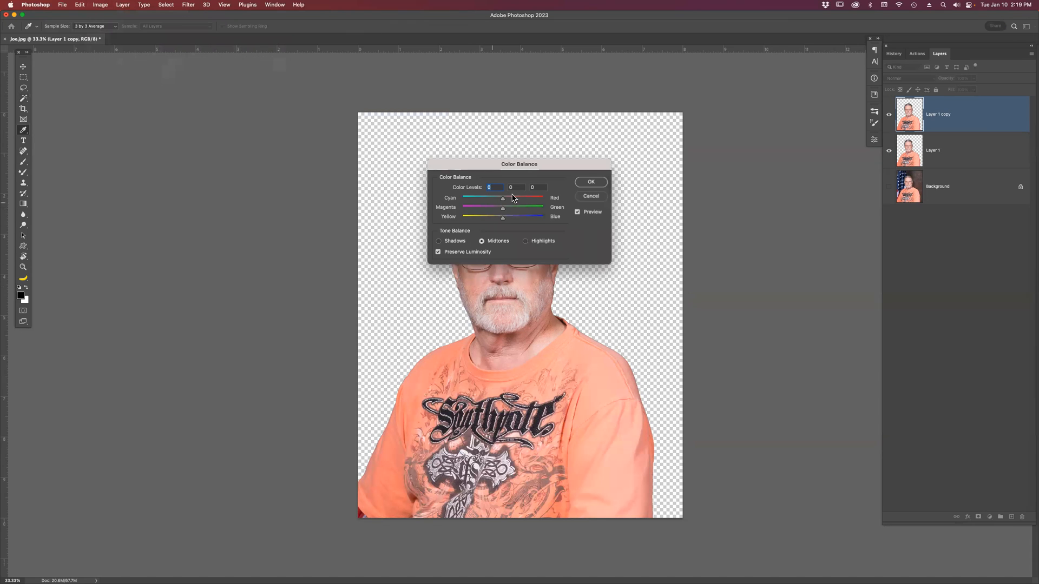
left_click(587, 196)
key("w")
left_click(123, 5)
- Apply a Black & White adjustment to Layer 1 copy with Reds 15, Yellows -38, Greens 26 and Magentas 207
left_click(100, 5)
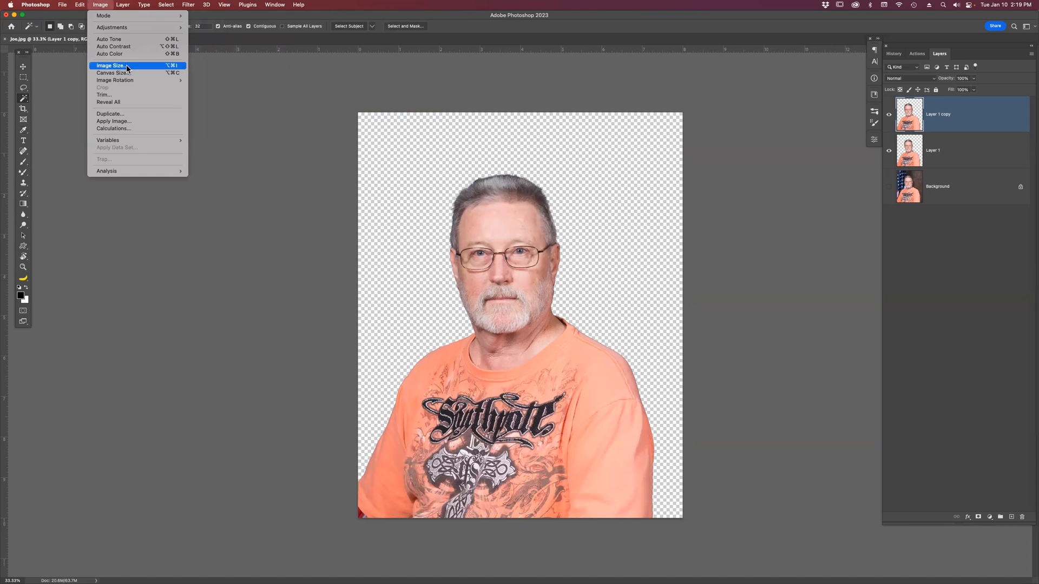
mouse_move(135, 27)
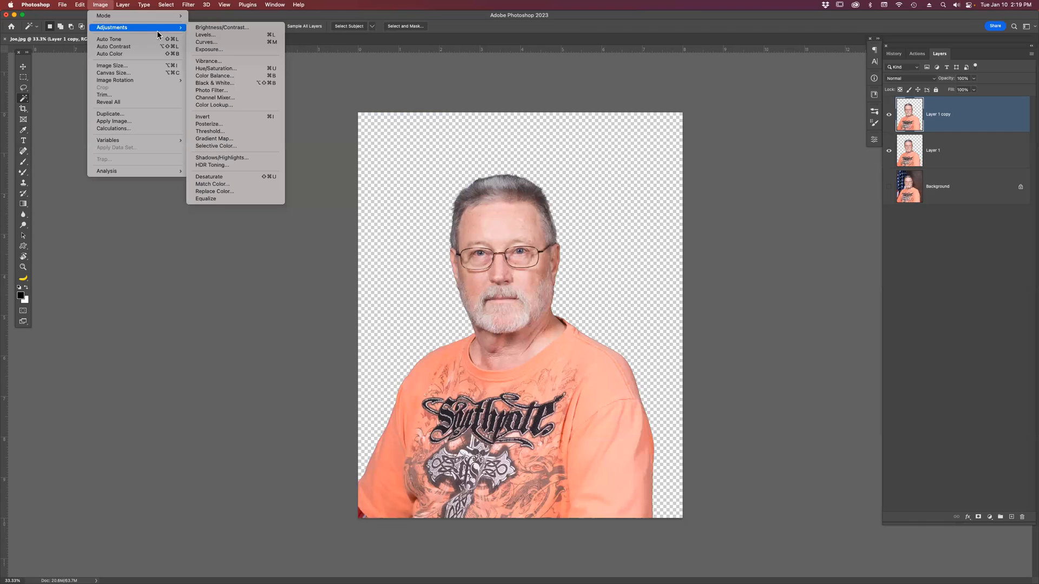
left_click(246, 84)
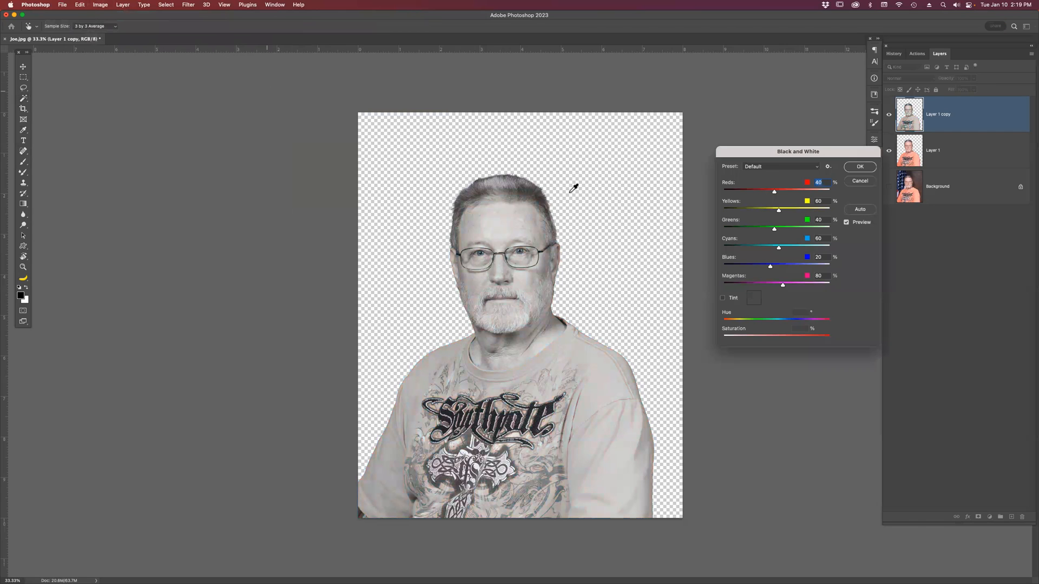
left_click_drag(777, 194, 772, 229)
left_click_drag(787, 293, 809, 290)
mouse_move(787, 211)
left_mouse_down()
mouse_move(805, 211)
mouse_move(760, 212)
left_mouse_up()
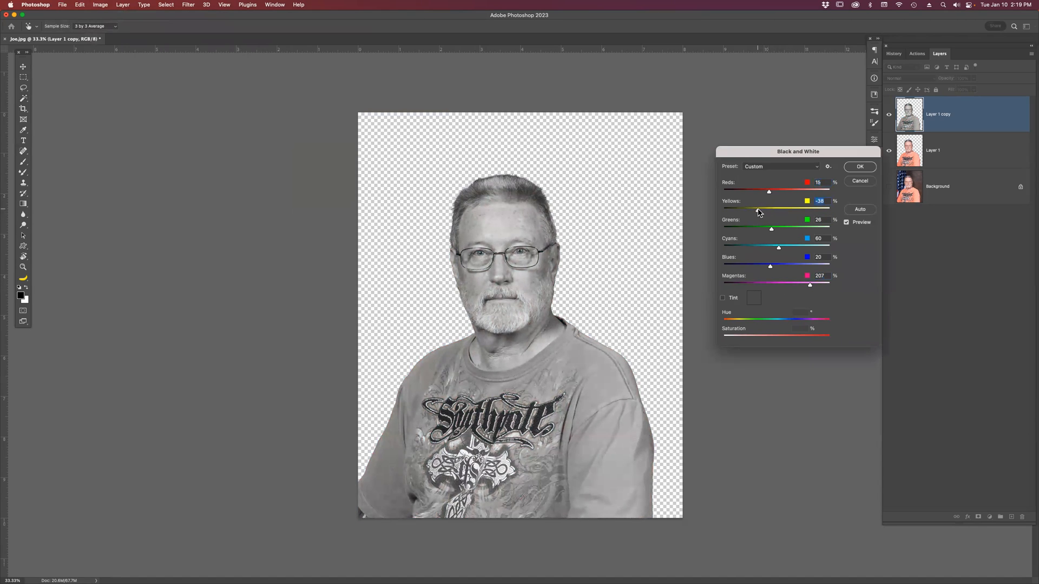
left_click(858, 168)
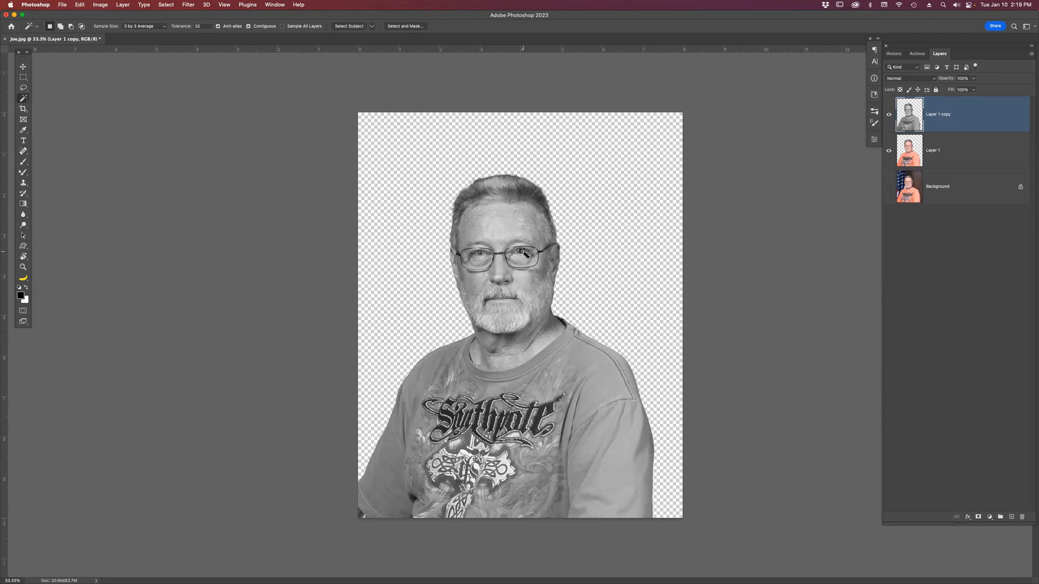
- Liquify the black-and-white layer with a size 400 Forward Warp brush, stretching the lower face sideways to the canvas's right edge
left_click(189, 5)
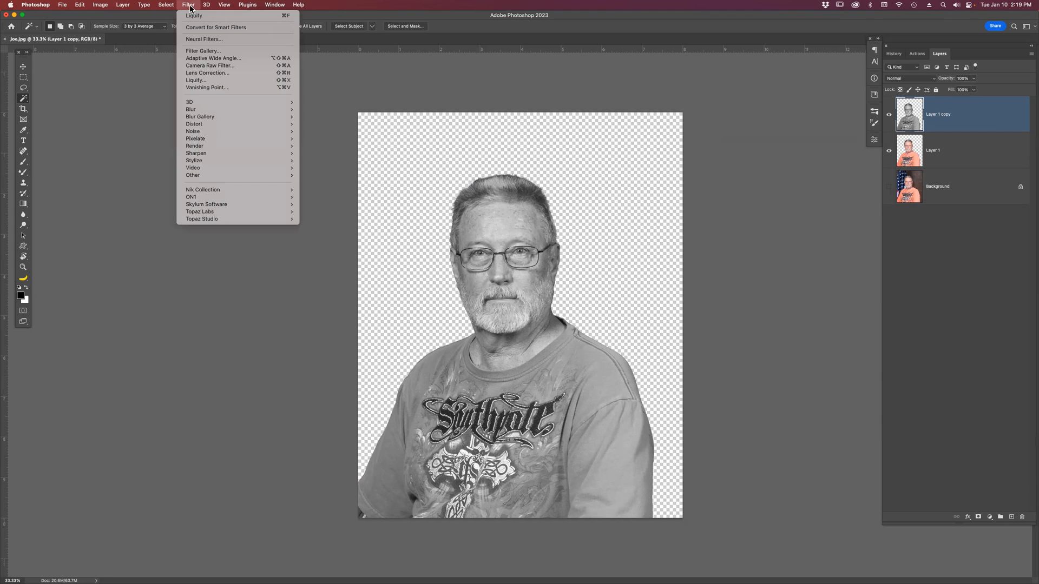
left_click(207, 81)
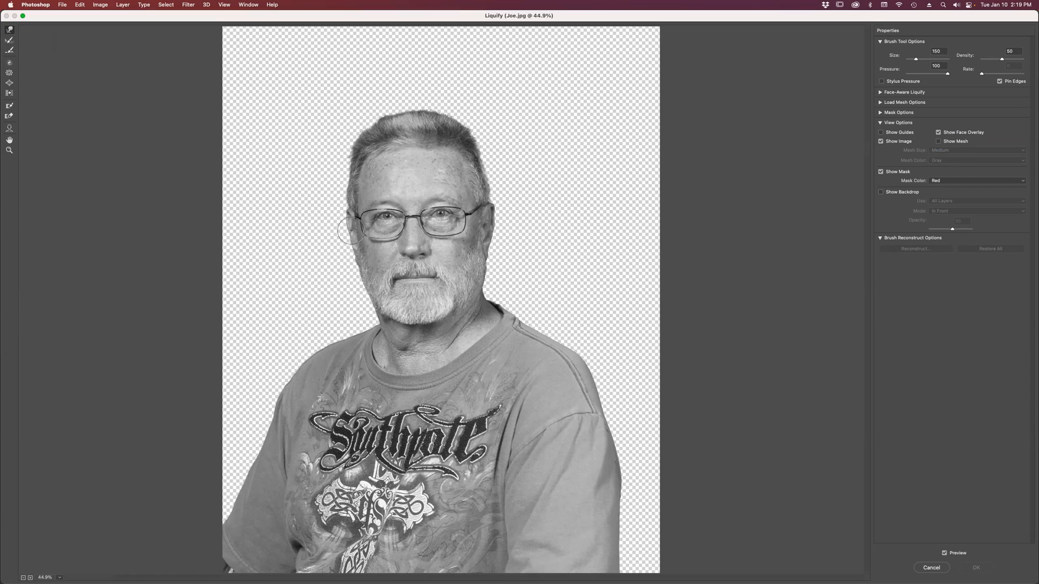
key("bracketright")
key("bracketright")
key("bracketright")
key("bracketright")
key("bracketright")
key("bracketright")
key("bracketright")
key("bracketleft")
key("bracketleft")
mouse_move(355, 285)
left_mouse_down()
mouse_move(455, 254)
mouse_move(533, 249)
mouse_move(592, 265)
left_mouse_up()
mouse_move(385, 281)
left_mouse_down()
mouse_move(500, 279)
mouse_move(666, 248)
left_mouse_up()
mouse_move(402, 276)
left_mouse_down()
mouse_move(603, 261)
mouse_move(645, 239)
left_mouse_up()
mouse_move(444, 287)
left_mouse_down()
mouse_move(506, 251)
mouse_move(644, 252)
mouse_move(640, 241)
mouse_move(632, 251)
left_mouse_up()
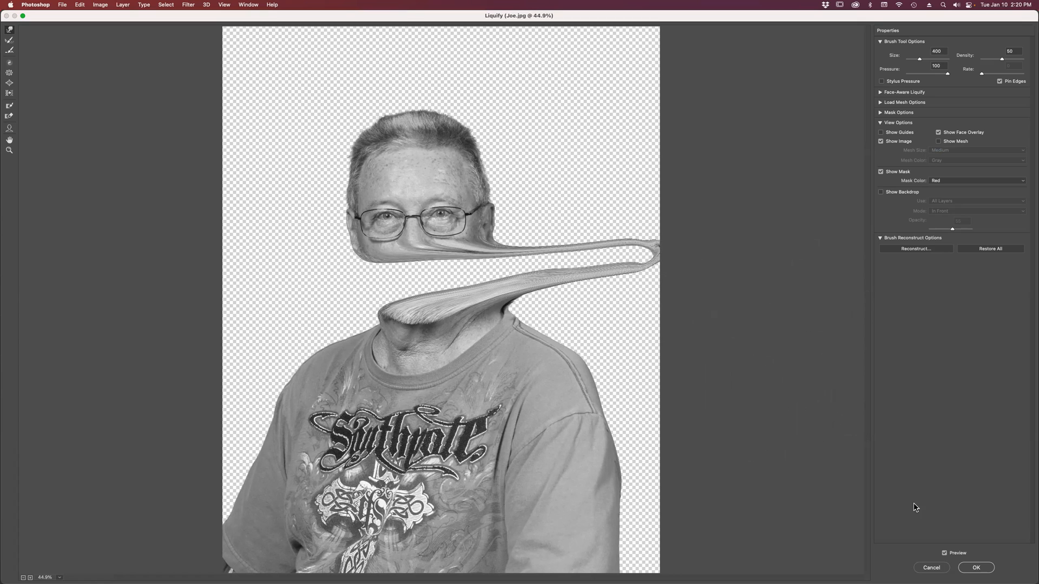
left_click(974, 568)
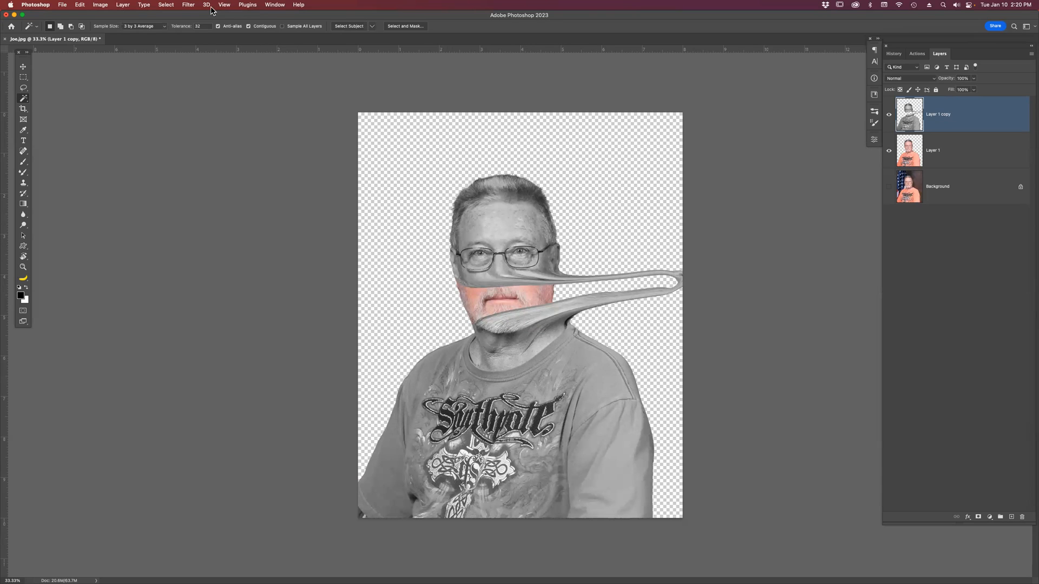
- Liquify the black-and-white layer, stretching the forehead and hairline sideways to the canvas's right edge with Forward Warp brush sizes 400 and 175
left_click(191, 7)
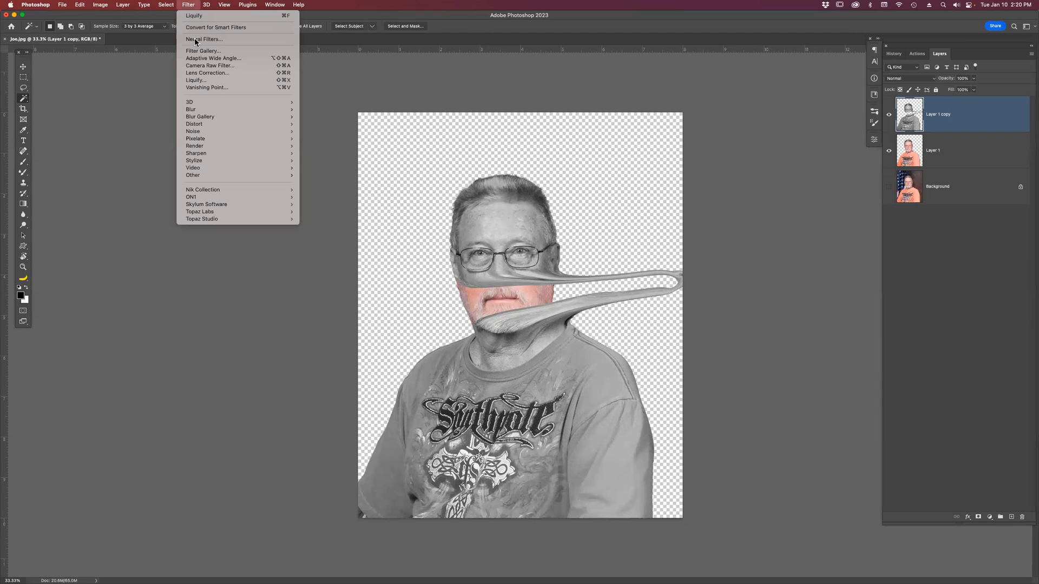
left_click(195, 81)
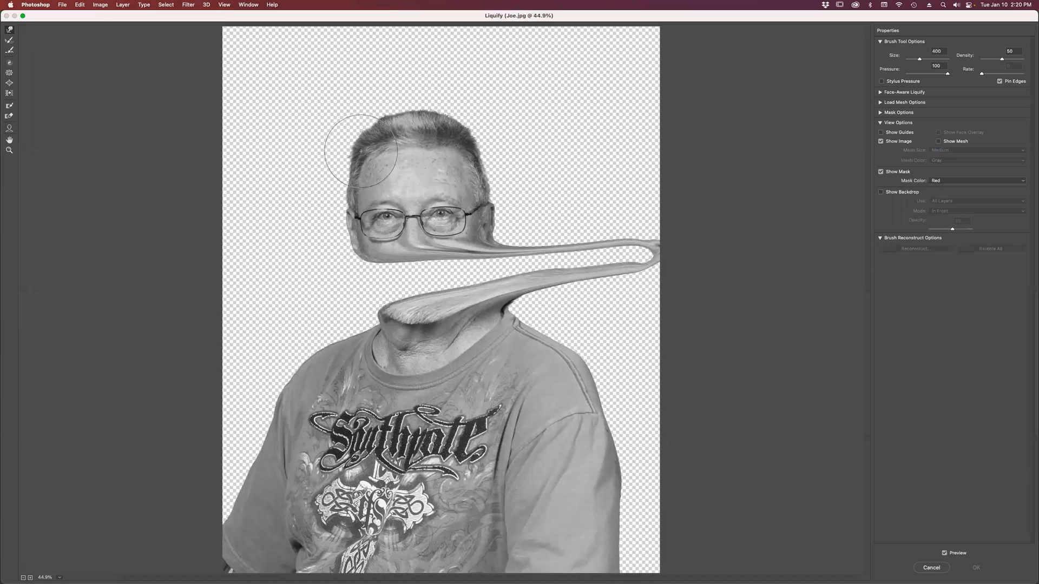
left_click_drag(361, 151, 606, 142)
left_click_drag(378, 158, 671, 142)
left_click_drag(429, 148, 623, 136)
mouse_move(341, 146)
left_mouse_down()
mouse_move(462, 142)
mouse_move(435, 162)
mouse_move(431, 146)
mouse_move(572, 141)
left_mouse_up()
key("bracketleft")
key("bracketleft")
key("bracketleft")
key("bracketleft")
left_click_drag(470, 144, 602, 142)
left_click_drag(507, 142, 721, 131)
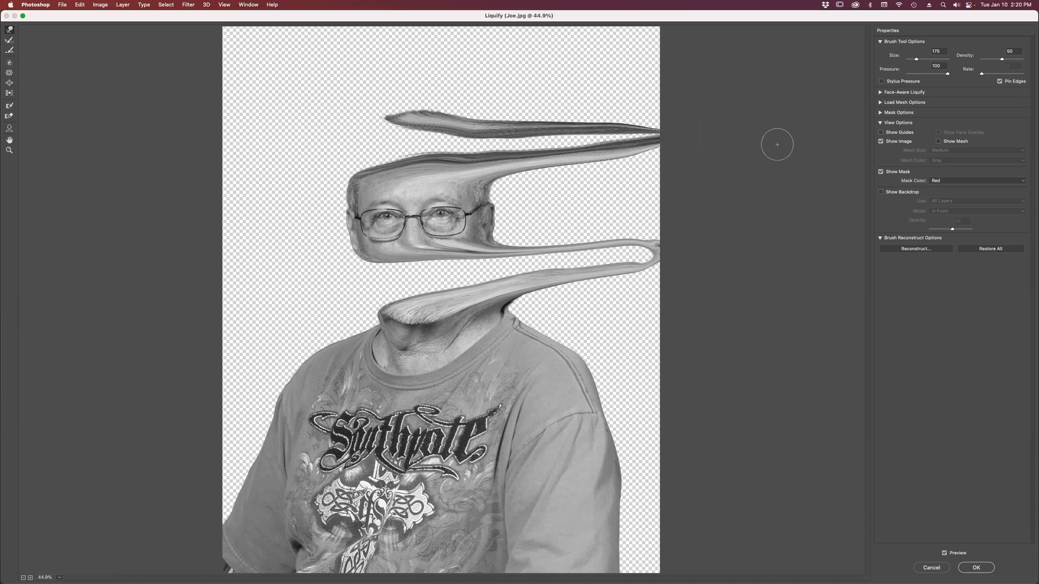
left_click(976, 568)
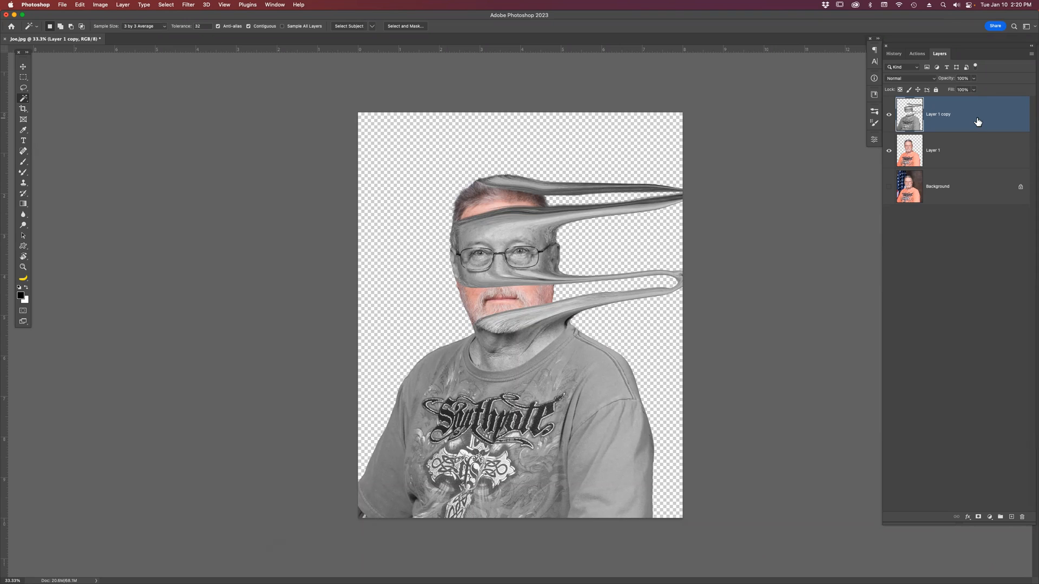
- Undo the Liquify distortions on Layer 1 copy and convert the layer to a Smart Object
key("super+z")
key("super+z")
key("super+z")
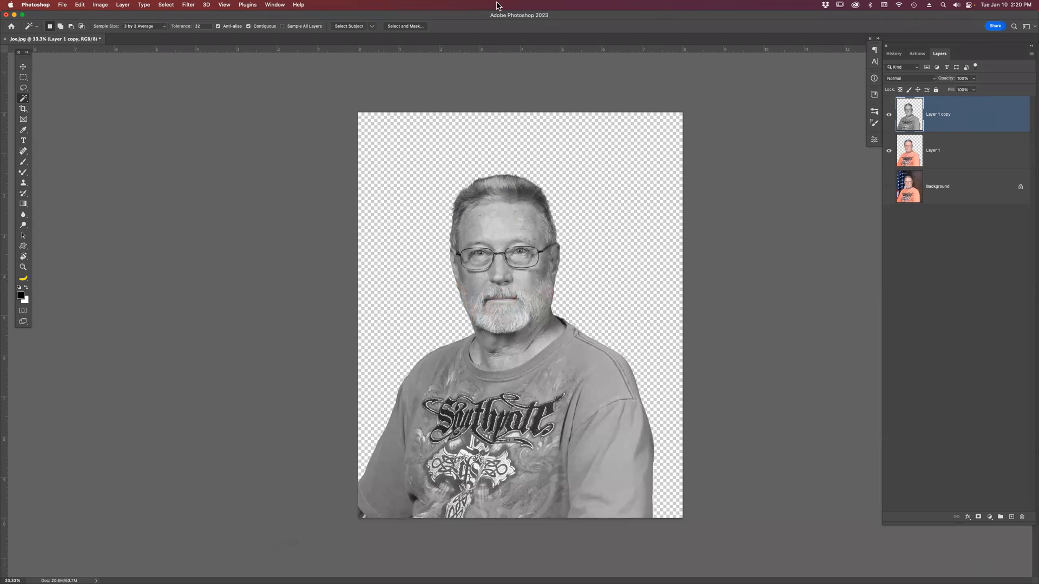
right_click(981, 124)
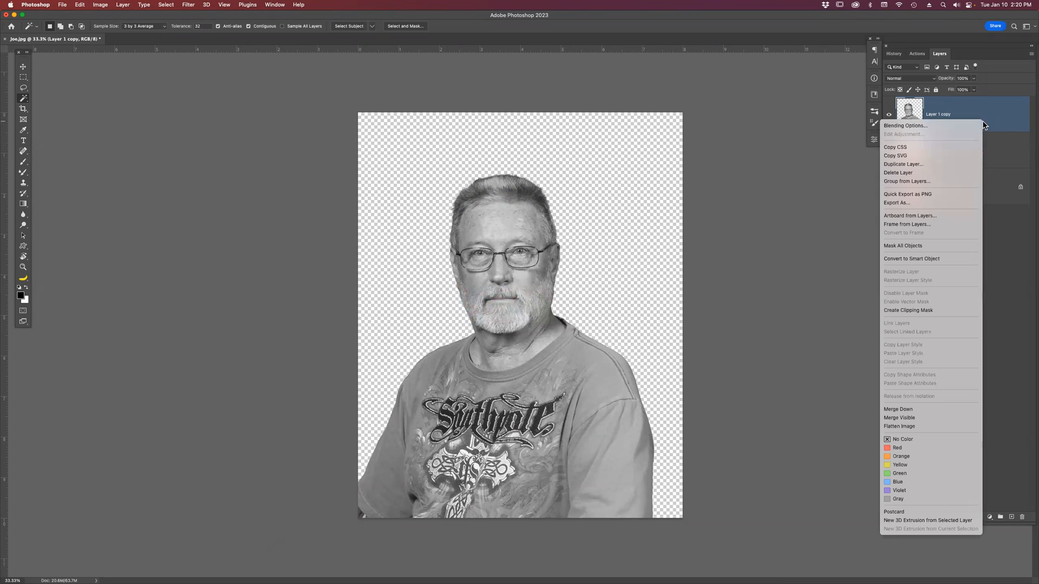
left_click(946, 264)
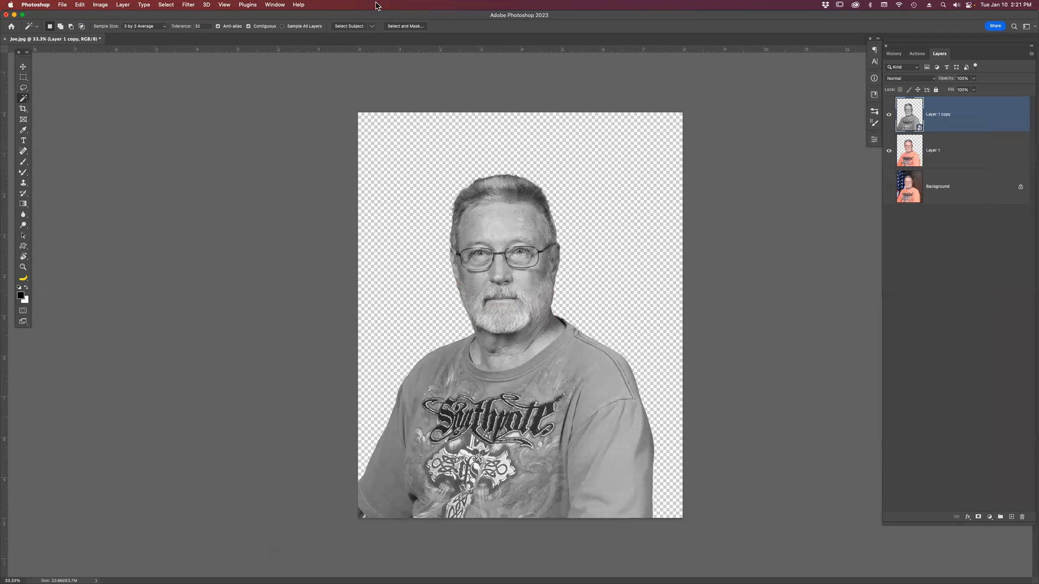
- Liquify the Smart Object with a size 175 Forward Warp brush, pulling the band between nose and mouth sideways past the face
left_click(188, 5)
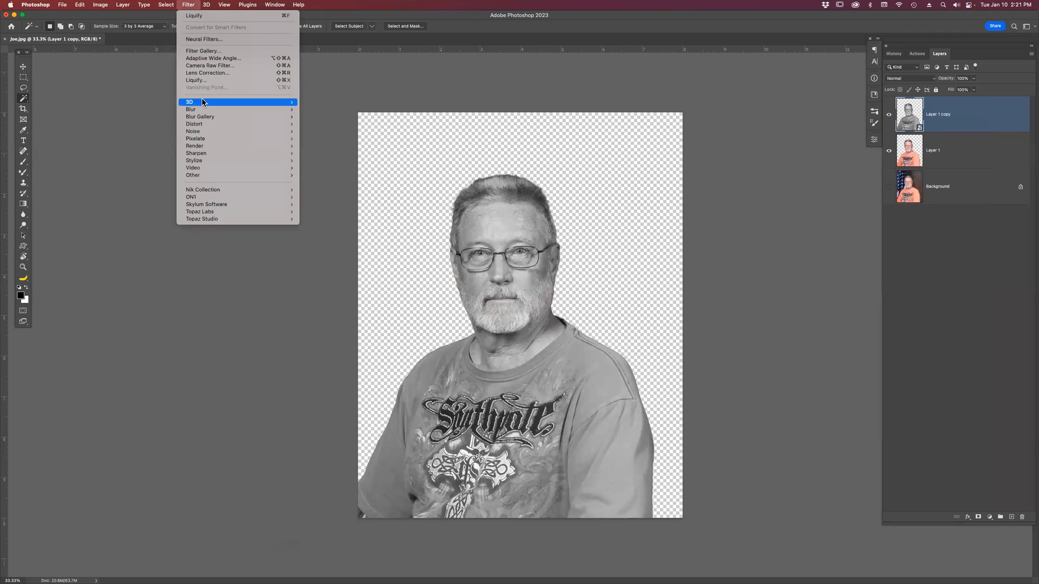
left_click(202, 79)
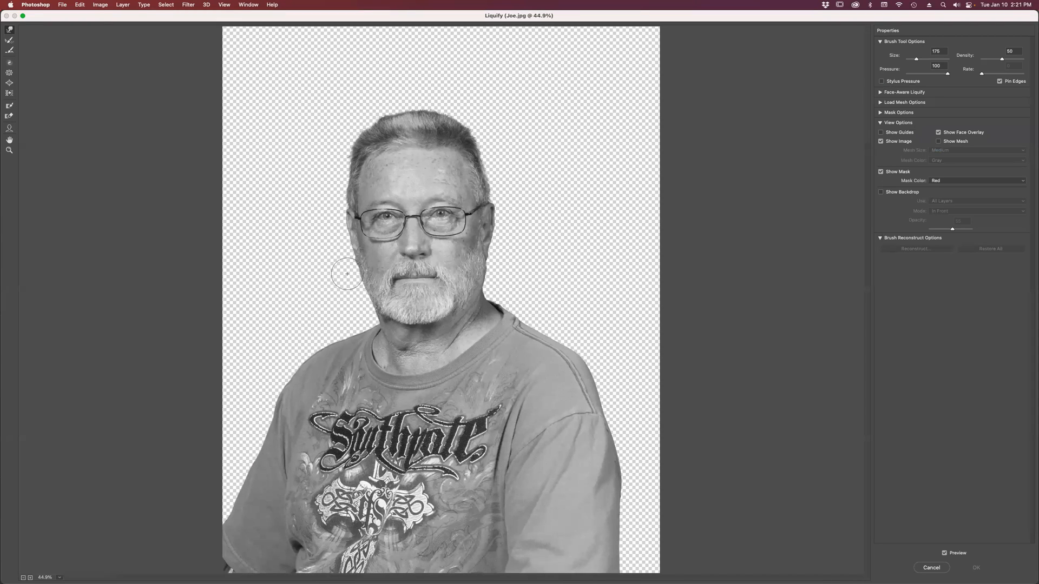
left_click_drag(348, 262, 594, 274)
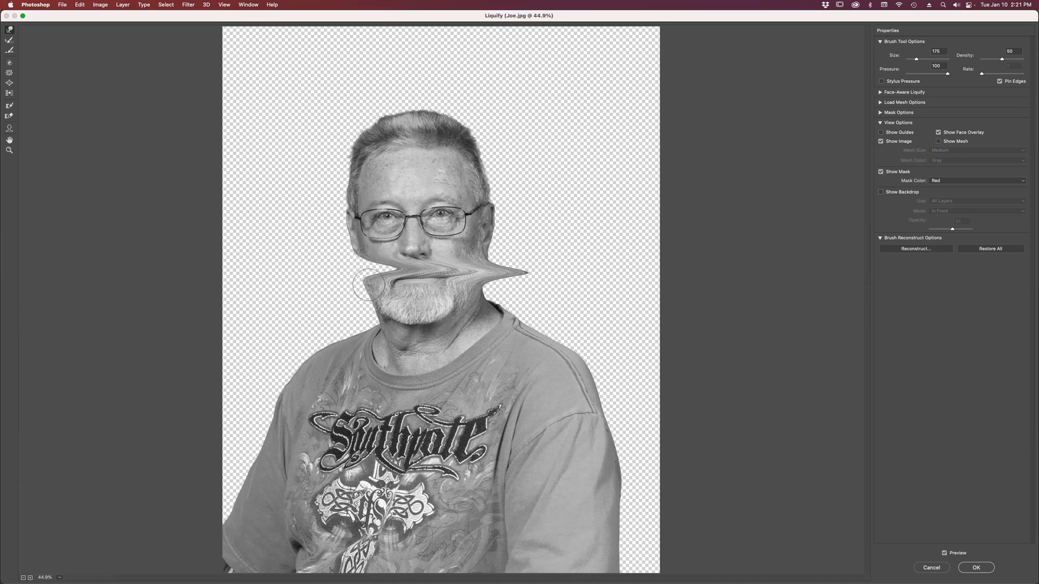
left_click_drag(383, 273, 517, 267)
left_click_drag(388, 268, 572, 265)
mouse_move(427, 264)
left_mouse_down()
mouse_move(577, 264)
mouse_move(543, 259)
mouse_move(455, 279)
mouse_move(506, 292)
mouse_move(491, 274)
mouse_move(531, 269)
left_mouse_up()
left_click_drag(466, 267, 566, 265)
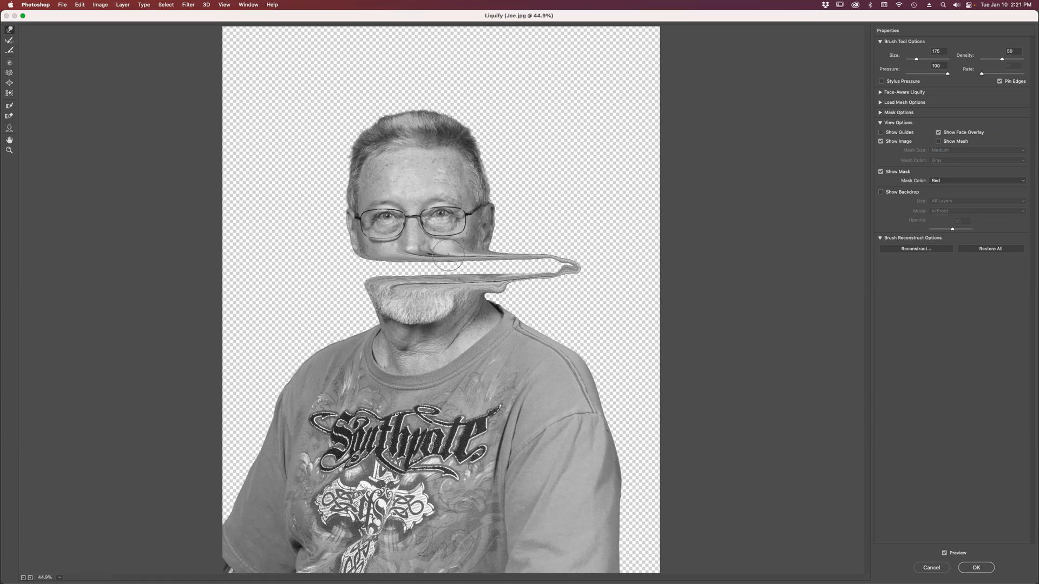
mouse_move(383, 255)
left_mouse_down()
mouse_move(460, 249)
mouse_move(468, 259)
mouse_move(536, 259)
left_mouse_up()
left_click_drag(438, 262, 567, 264)
left_click_drag(499, 265, 596, 269)
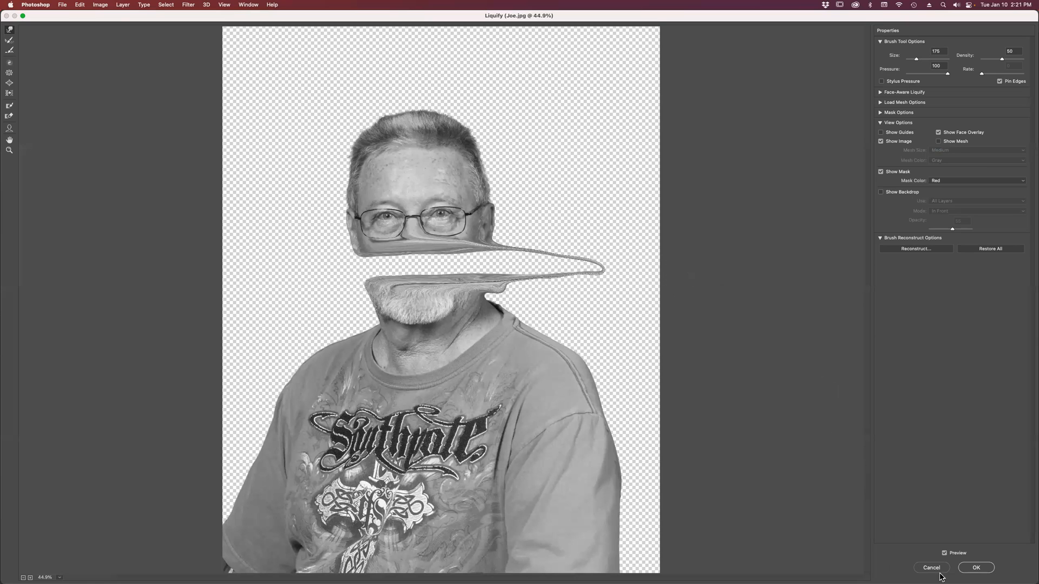
left_click(967, 569)
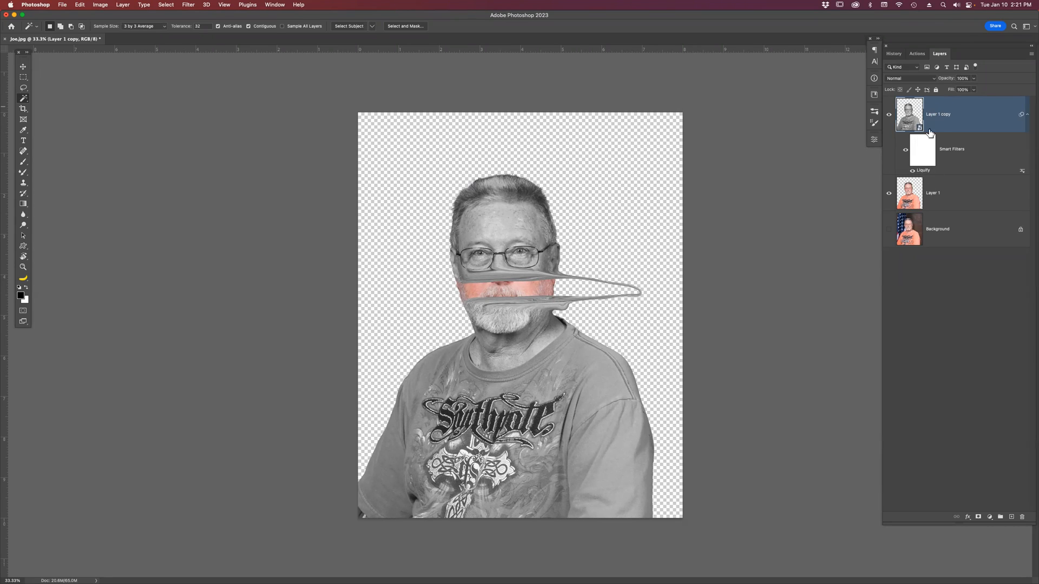
- Reopen the Liquify smart filter on Layer 1 copy and reconstruct the distortion with Amount 0
double_click(923, 171)
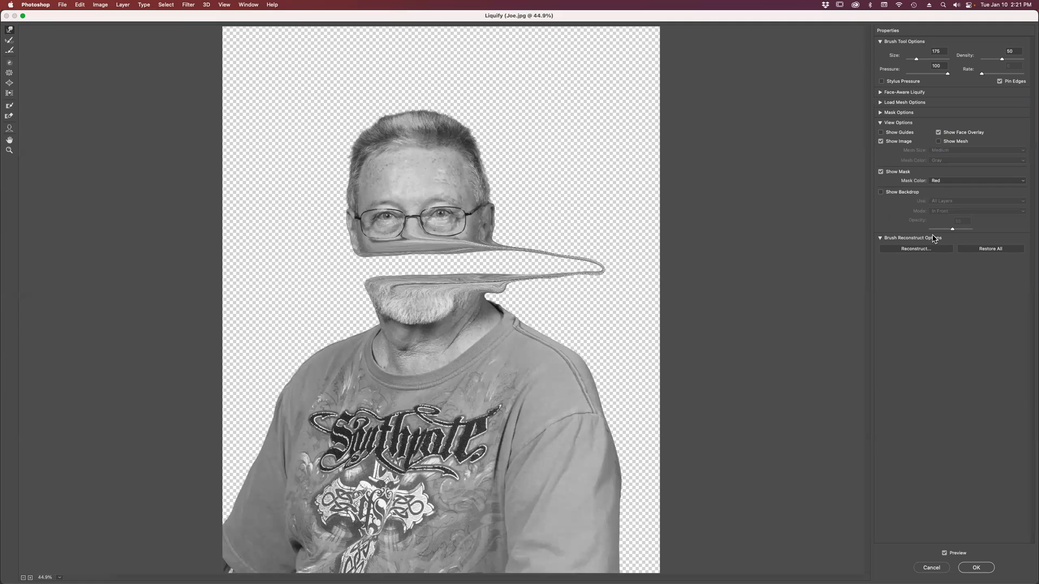
left_click(916, 250)
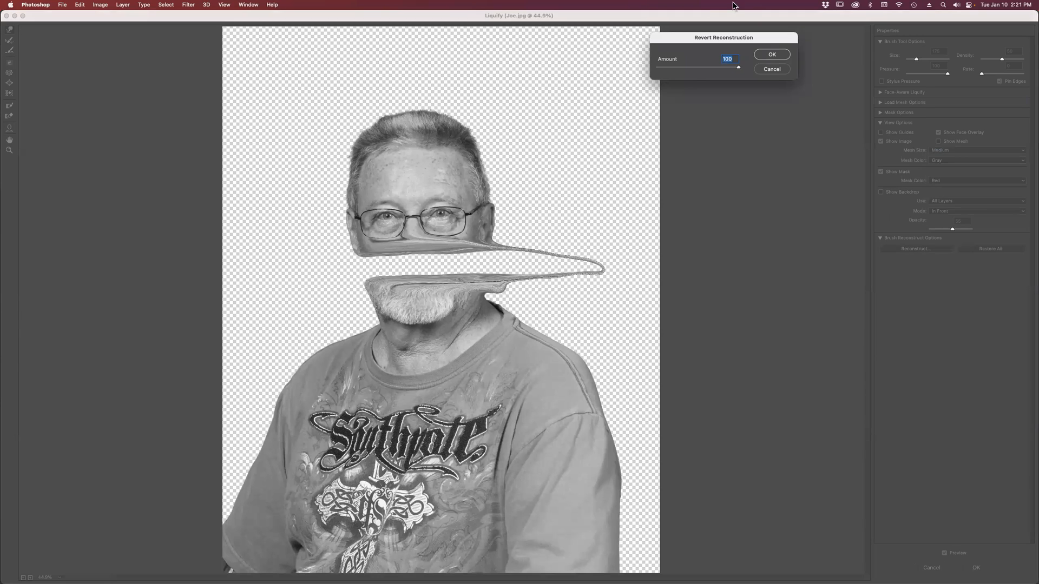
left_click_drag(695, 73, 628, 60)
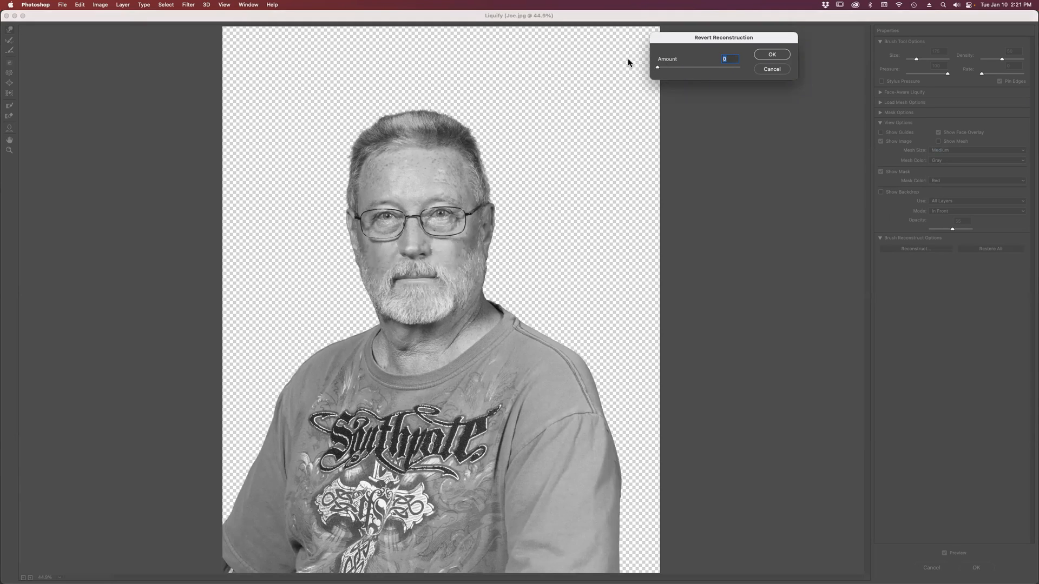
left_click(768, 55)
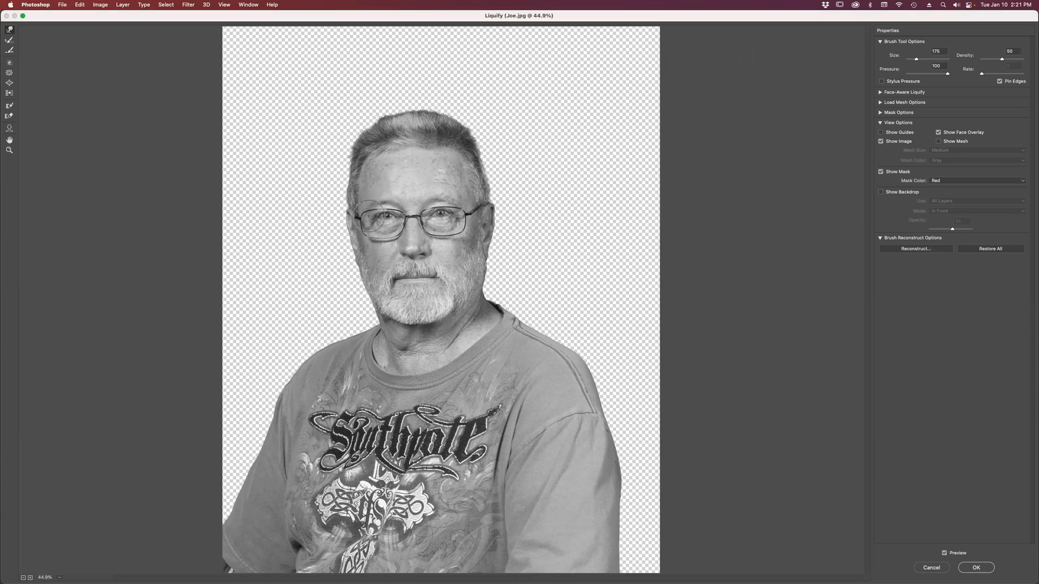
- Stretch the eye area of the black-and-white face sideways with a size 400 Forward Warp brush and apply the filter
key("bracketright")
key("bracketright")
key("bracketright")
key("bracketright")
mouse_move(355, 217)
left_mouse_down()
mouse_move(550, 217)
mouse_move(461, 218)
mouse_move(493, 220)
mouse_move(423, 242)
mouse_move(485, 237)
mouse_move(447, 235)
mouse_move(410, 254)
mouse_move(533, 227)
mouse_move(467, 198)
mouse_move(537, 194)
mouse_move(517, 211)
mouse_move(555, 207)
left_mouse_up()
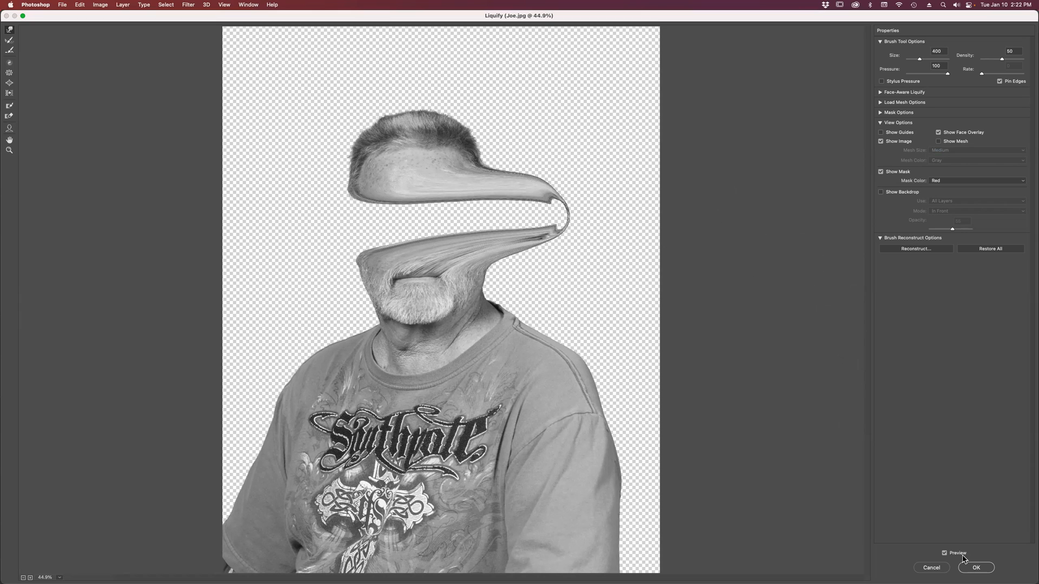
left_click(975, 568)
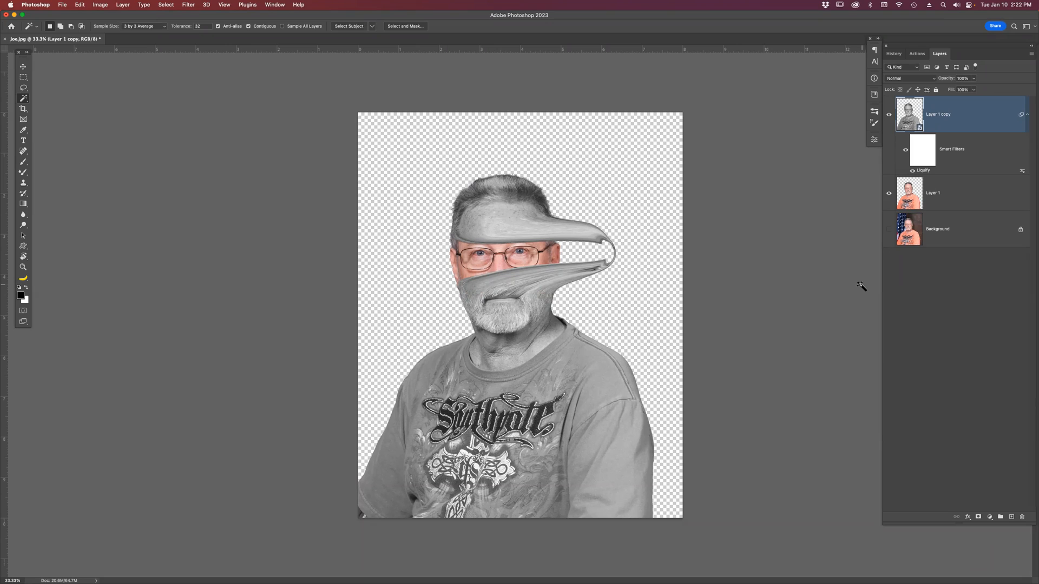
- Paint black at 100% opacity on the Smart Filters mask over the nose and mouth, using an enlarged brush, to hide the distortion there
left_click(921, 156)
key("b")
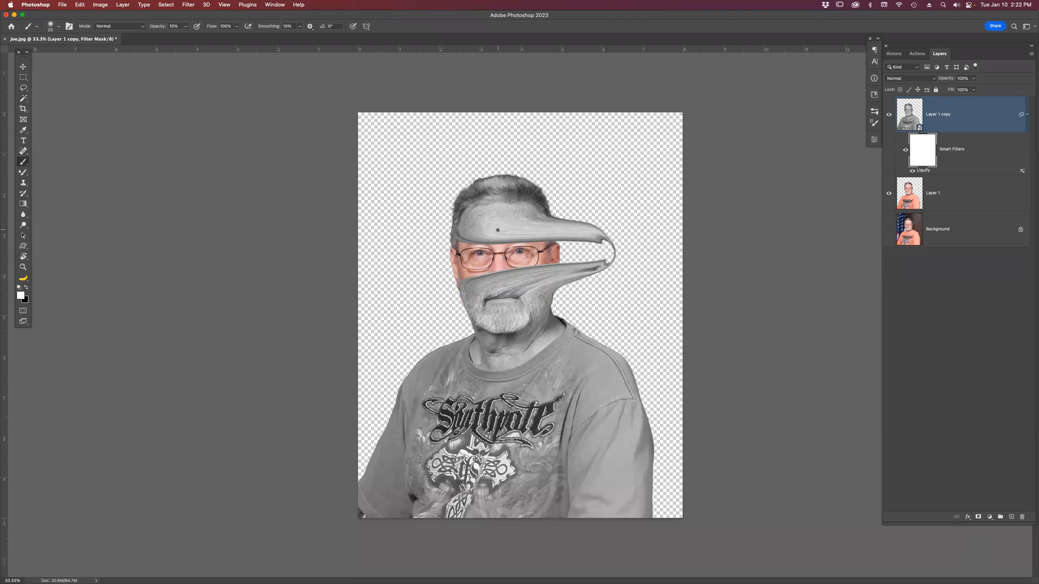
key("bracketright")
key("bracketright")
key("bracketright")
key("bracketright")
key("bracketright")
key("bracketright")
mouse_move(497, 299)
left_mouse_down()
mouse_move(483, 299)
mouse_move(526, 298)
left_mouse_up()
left_click(144, 26)
left_click(145, 27)
mouse_move(495, 301)
left_mouse_down()
mouse_move(531, 287)
mouse_move(489, 290)
left_mouse_up()
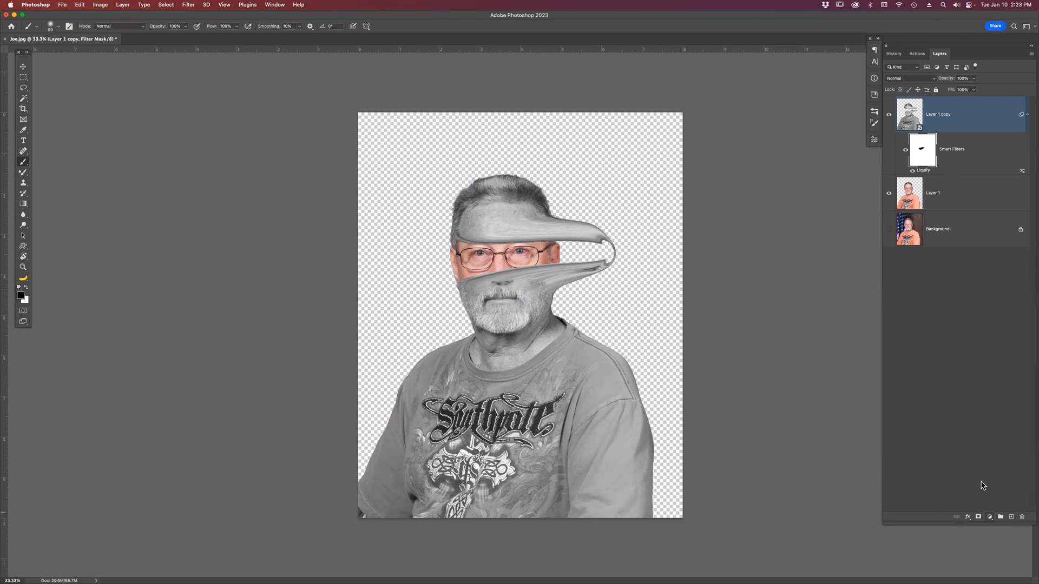
- Add a layer mask to Layer 1 copy and paint black over the mouth and nose to reveal the color portrait
left_click(978, 517)
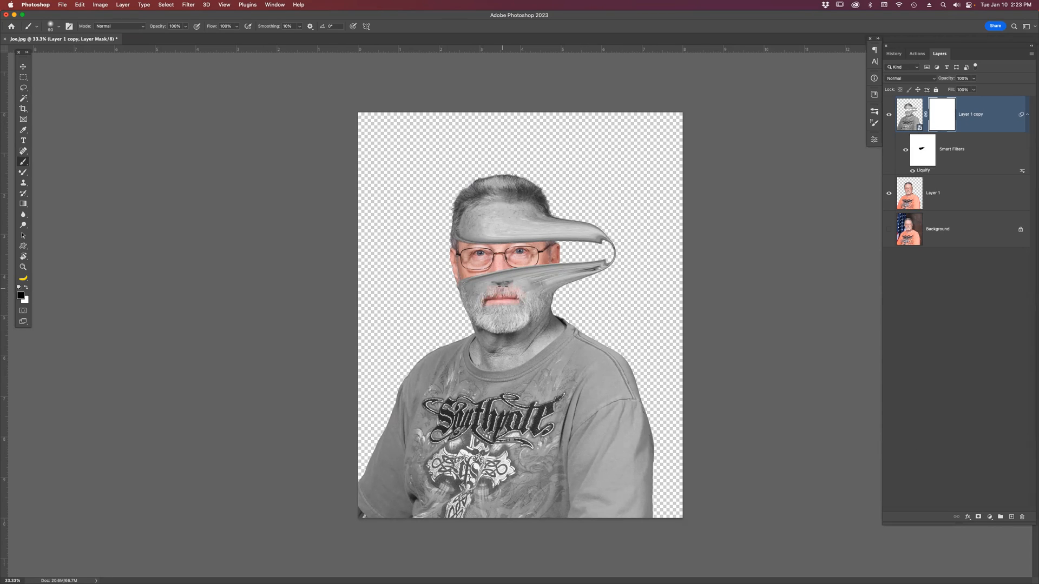
left_click_drag(476, 296, 520, 292)
mouse_move(575, 578)
- Revert the portrait to its Open history state
left_click(896, 56)
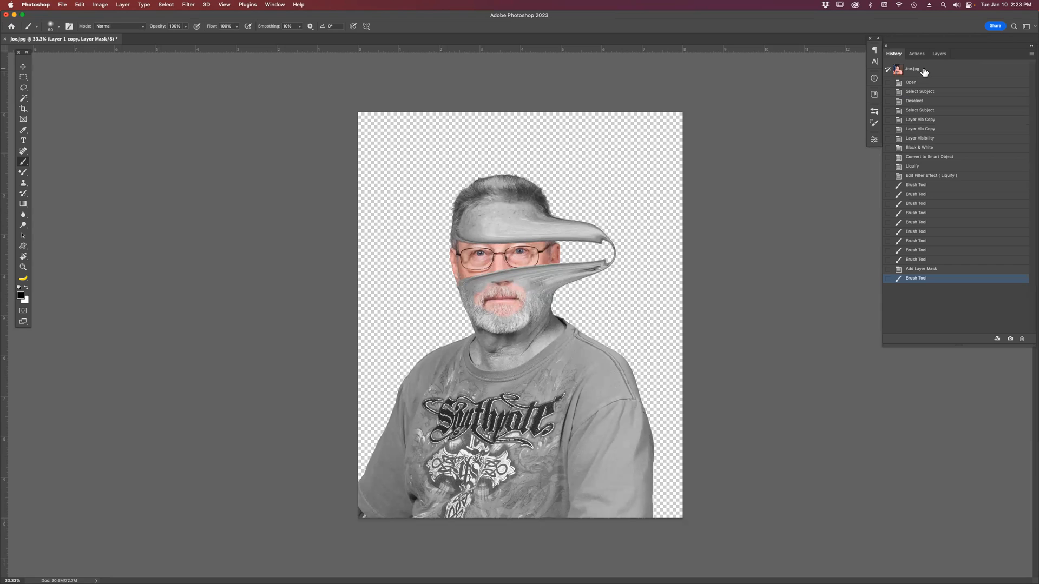
left_click(922, 84)
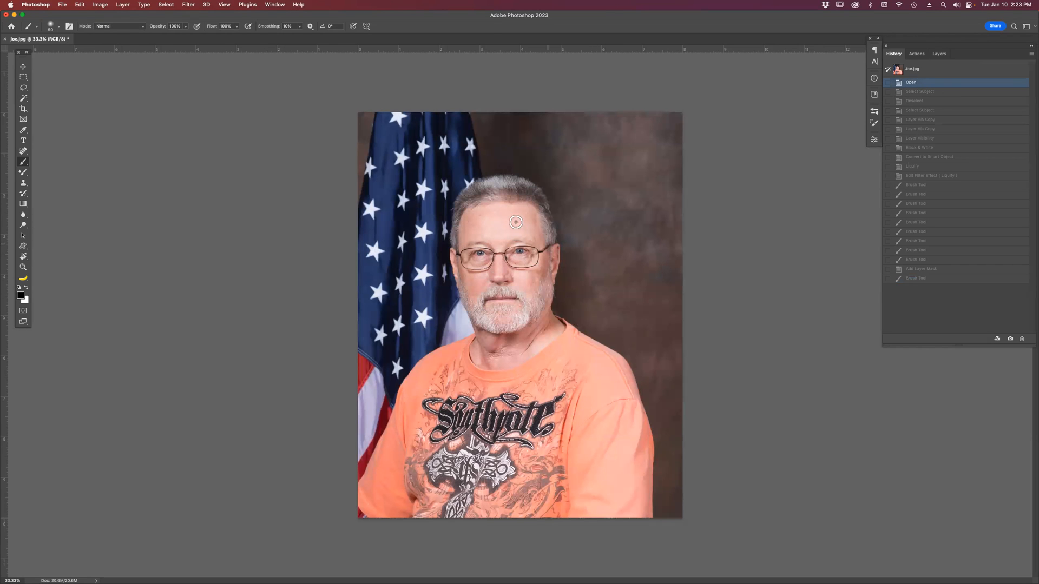
key("z")
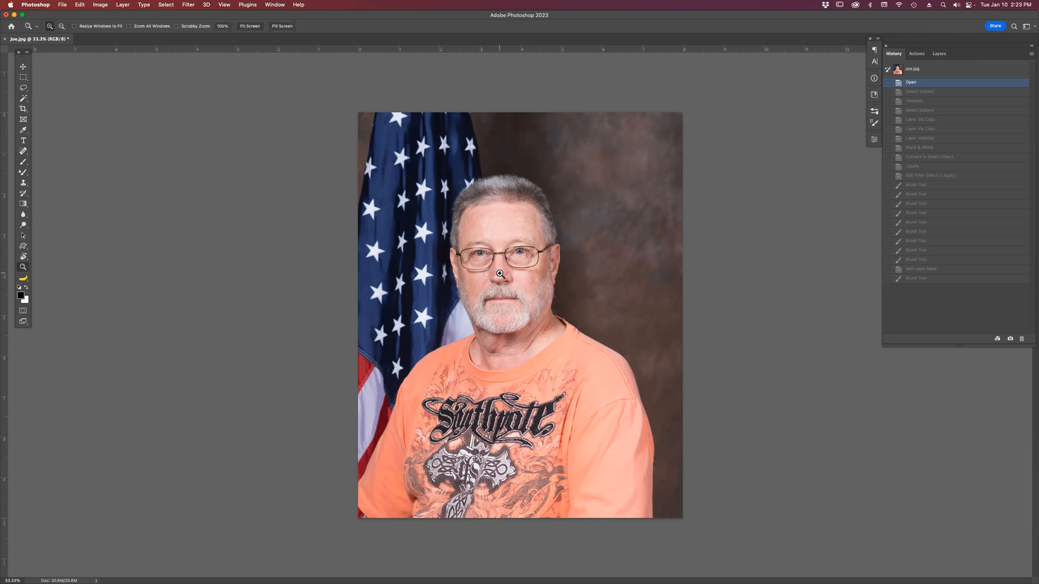
key("z")
left_click(500, 274)
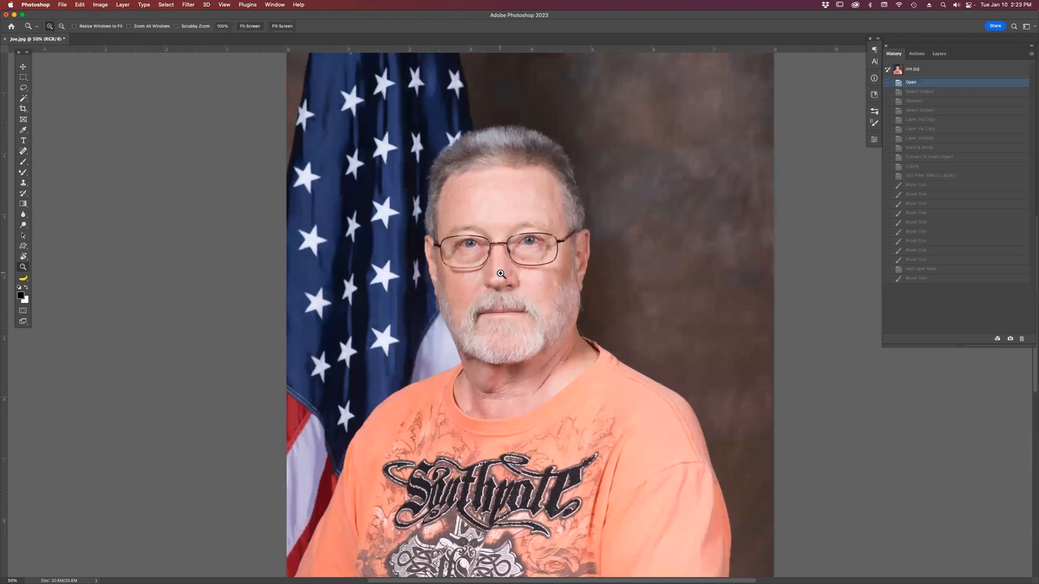
left_click(500, 273)
key("b")
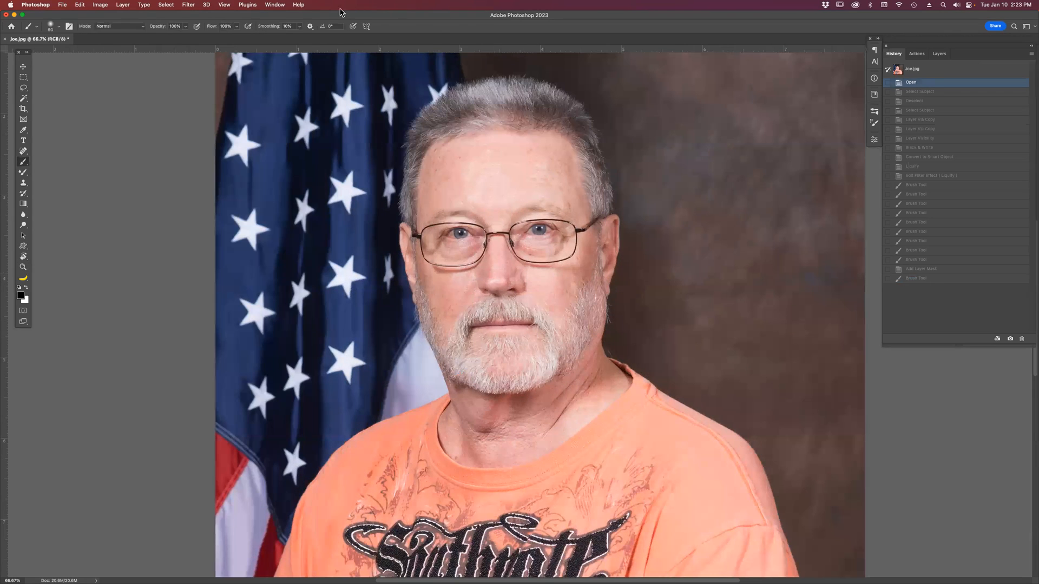
- Open the portrait in Liquify with the Face tool active, and expand only the Eyes settings under Face-Aware Liquify
left_click(188, 5)
left_click(206, 82)
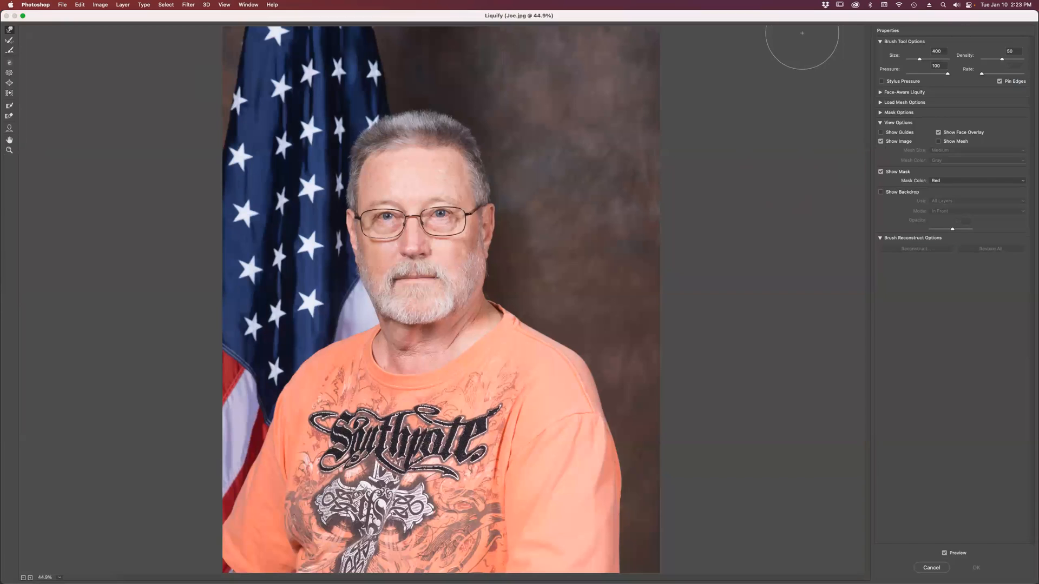
left_click(9, 130)
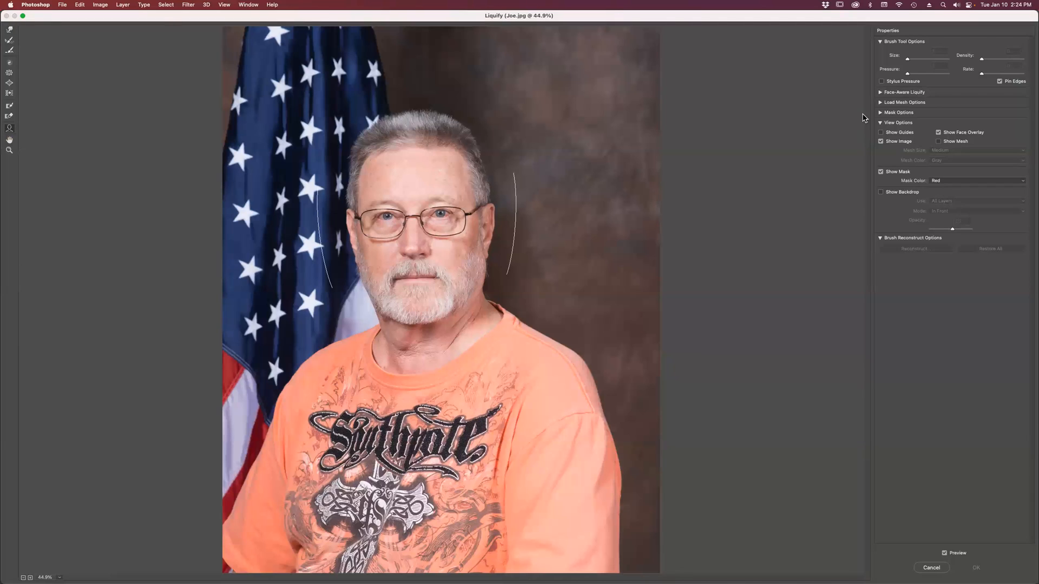
left_click(881, 93)
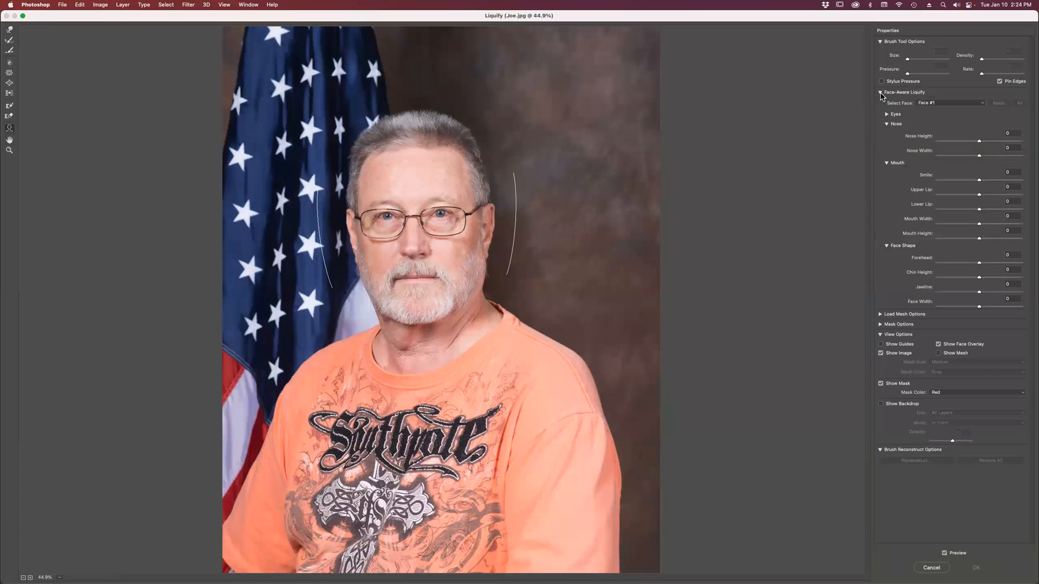
left_click(880, 42)
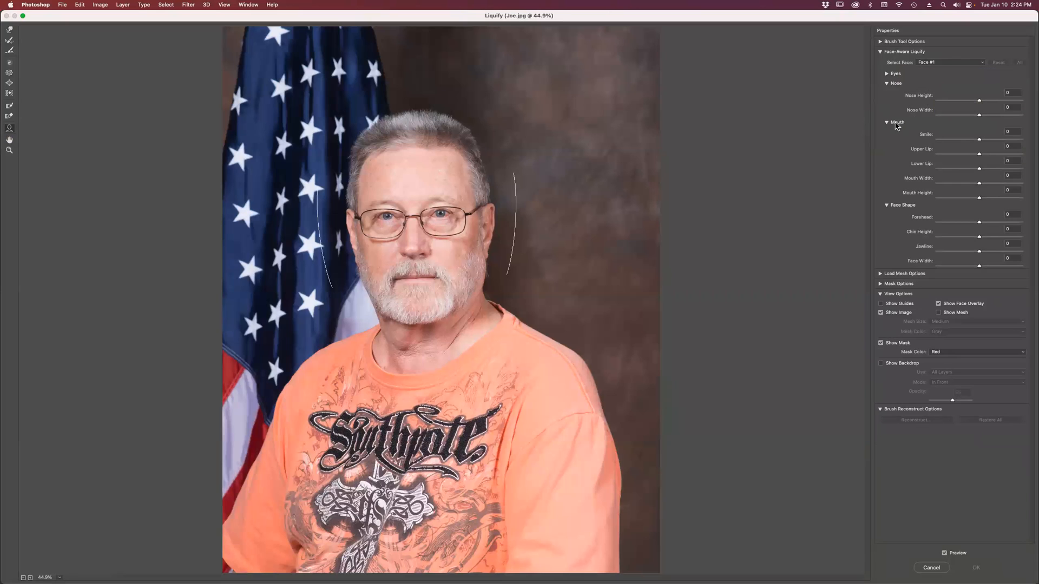
left_click(889, 84)
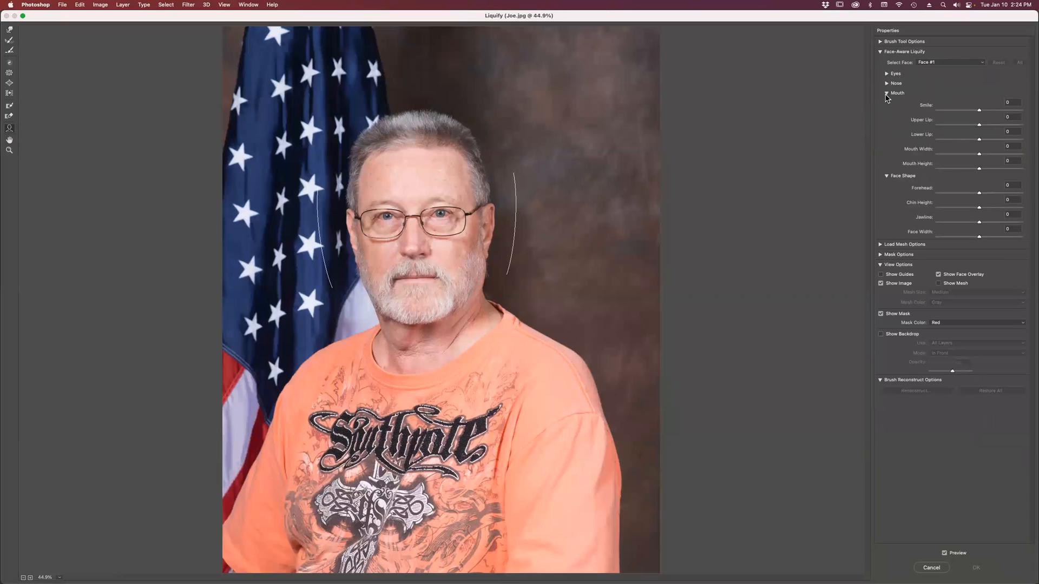
left_click(887, 94)
left_click(887, 103)
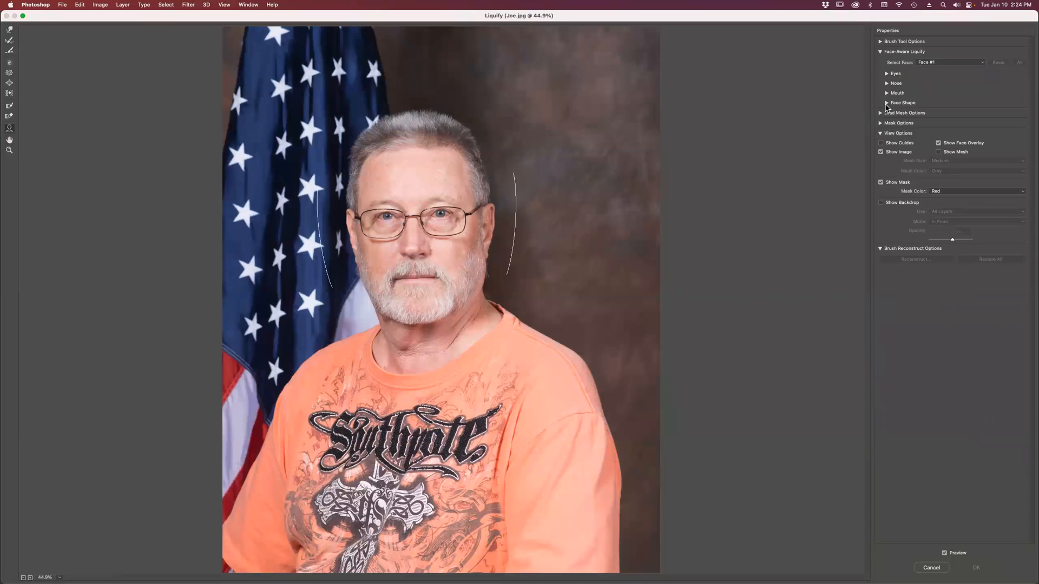
left_click(887, 74)
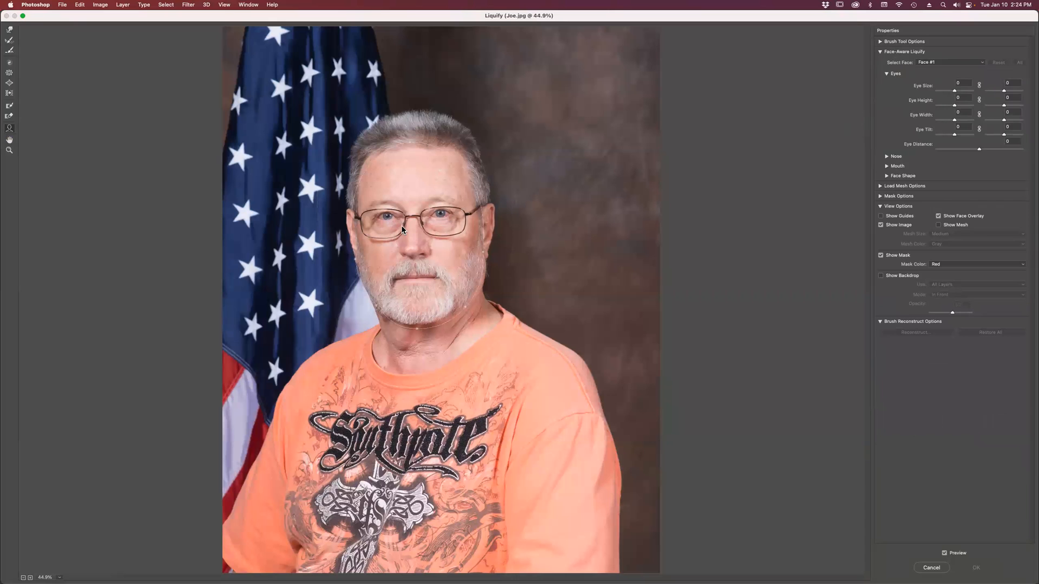
key("super+equal")
key("super+equal")
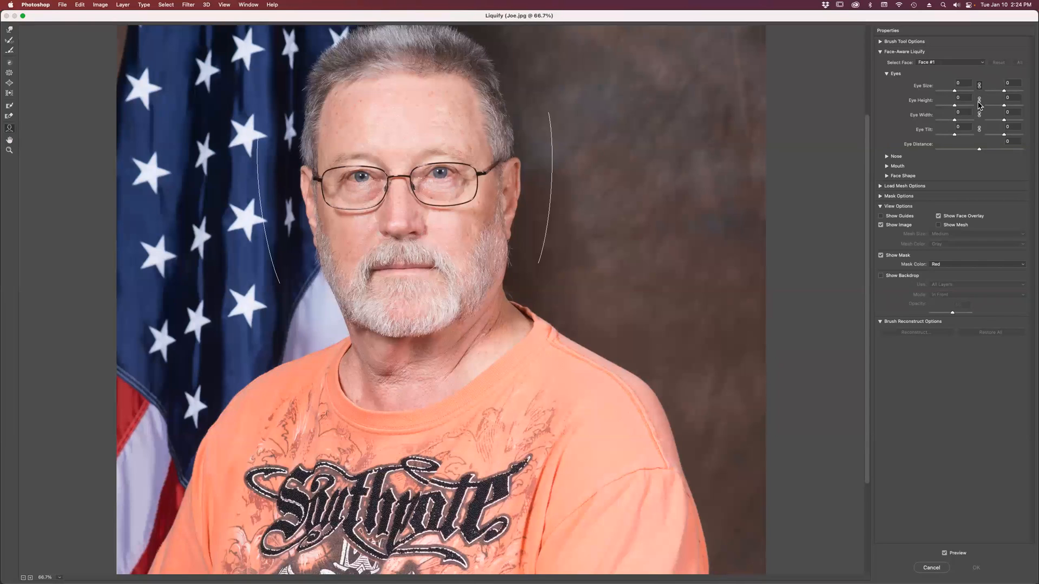
- Set the Eye Size to 43 for the left eye and -1 for the right eye
left_click_drag(955, 91, 959, 92)
left_click(1009, 92)
left_click_drag(1009, 93, 1005, 94)
left_click_drag(959, 93, 966, 93)
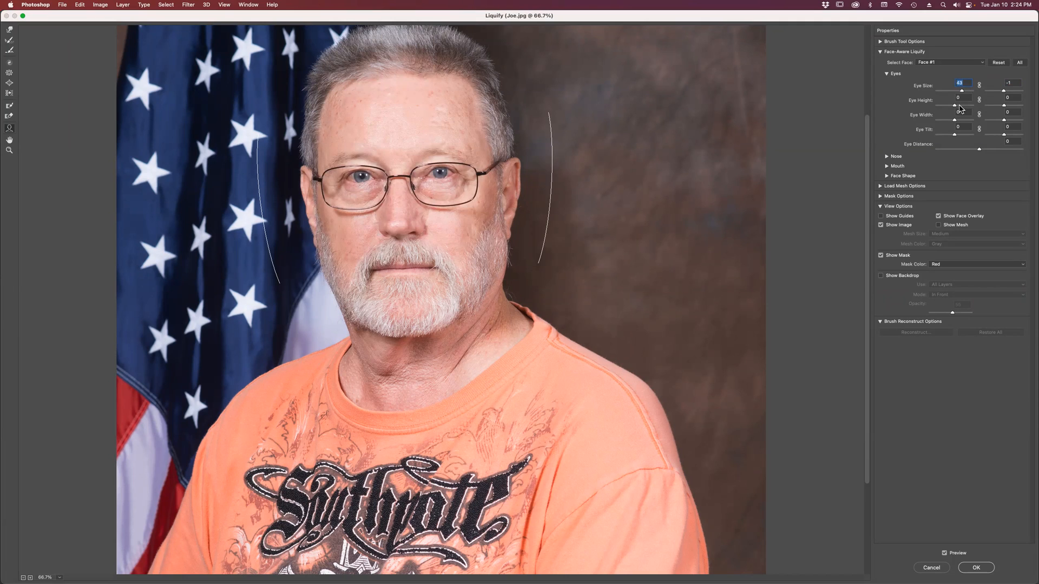
- Set linked Eye Height and Eye Width to -100 and linked Eye Tilt to 100 for both eyes
left_click_drag(956, 108, 911, 108)
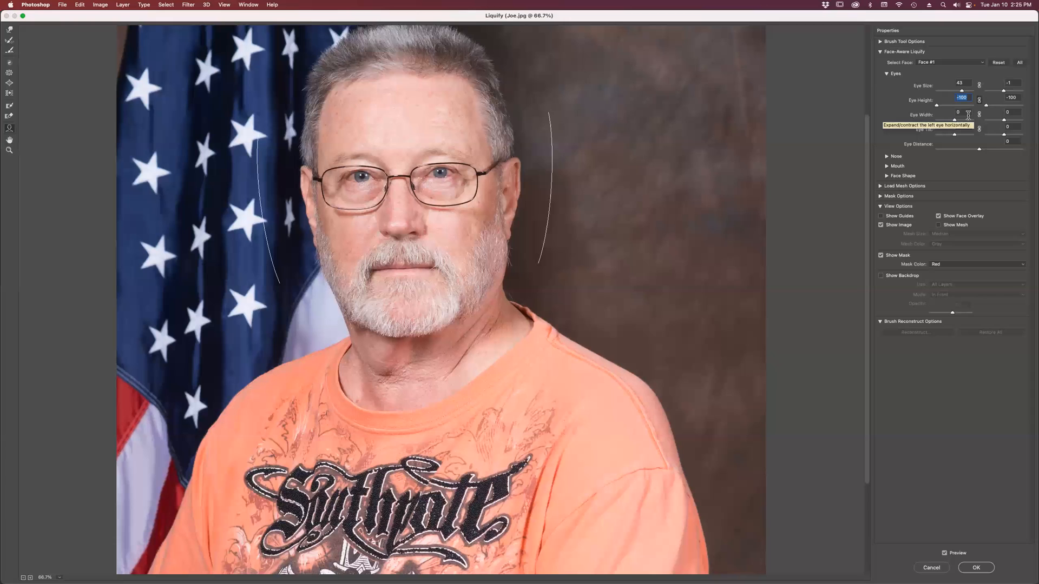
left_click(955, 121)
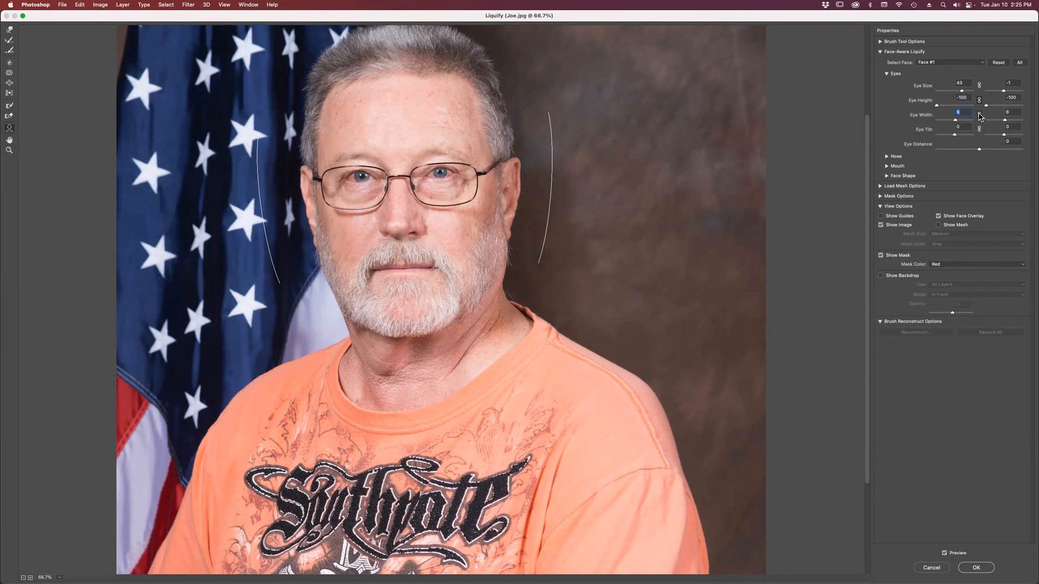
left_click_drag(957, 122, 934, 122)
left_click_drag(954, 137, 994, 133)
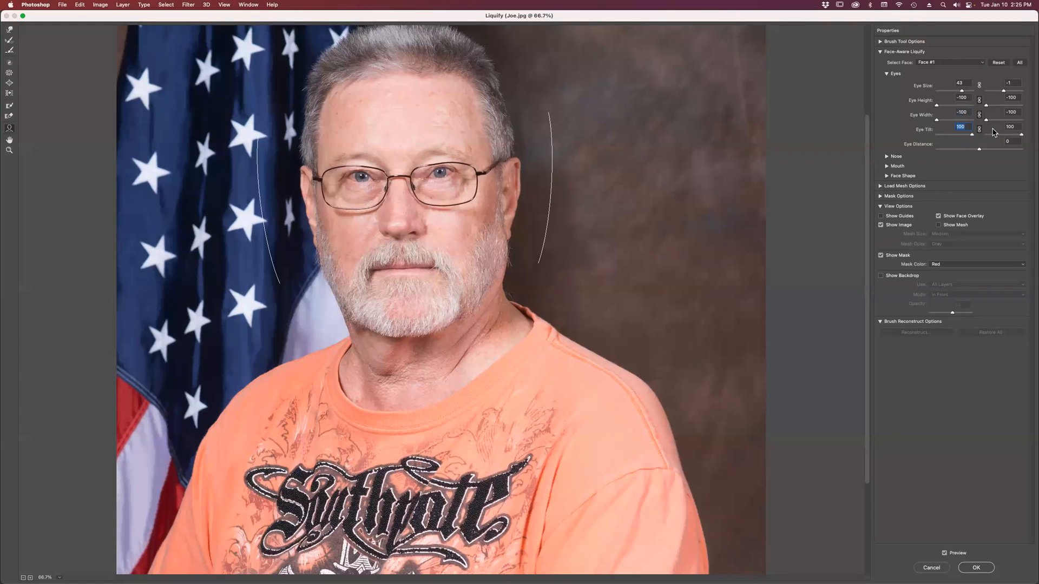
- Link the Eye Size values and set them to -100, set Eye Distance to -100, and collapse the Eyes settings
left_click(980, 88)
left_click_drag(962, 91, 904, 92)
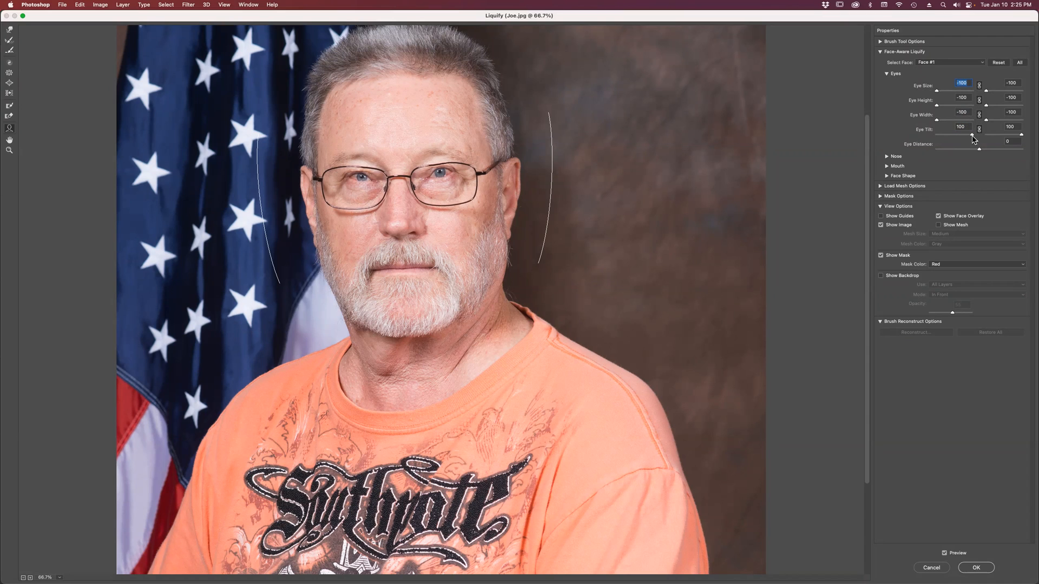
left_click_drag(979, 150, 923, 139)
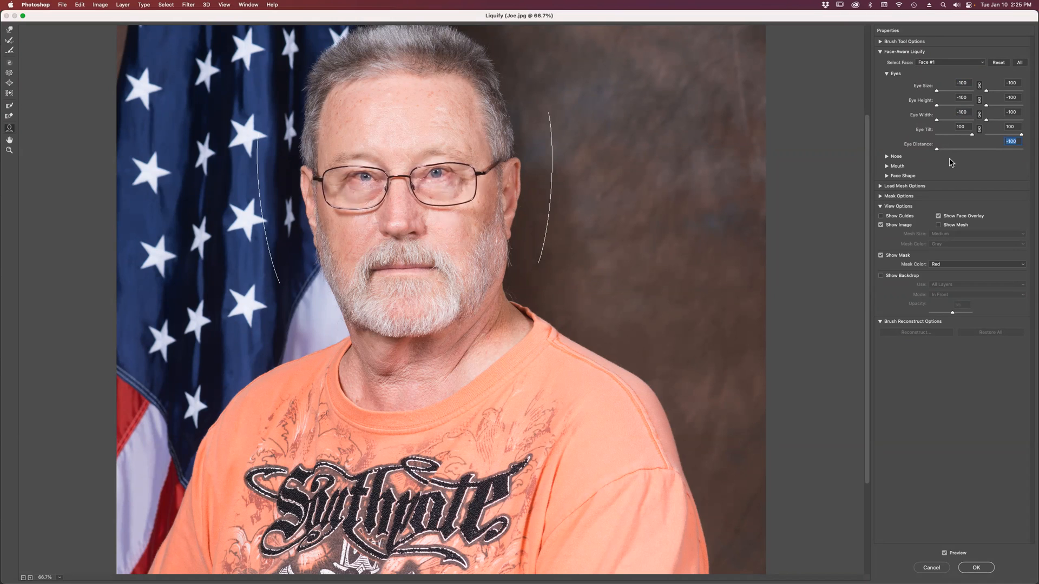
left_click(886, 73)
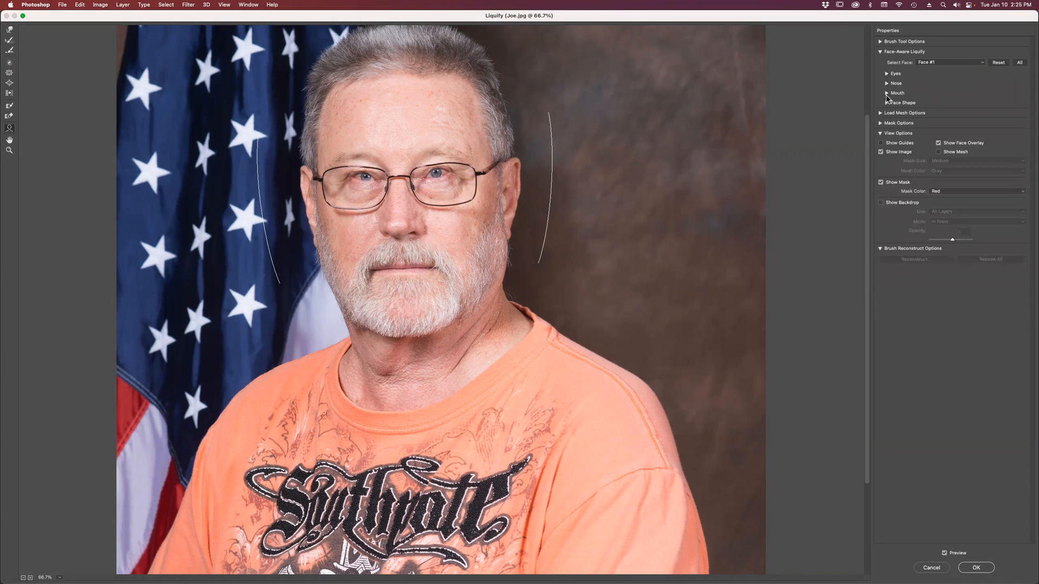
- Try a Nose Height of -100 and return it to 0
left_click(887, 84)
left_click_drag(979, 102, 1020, 102)
type("-100")
key("Return")
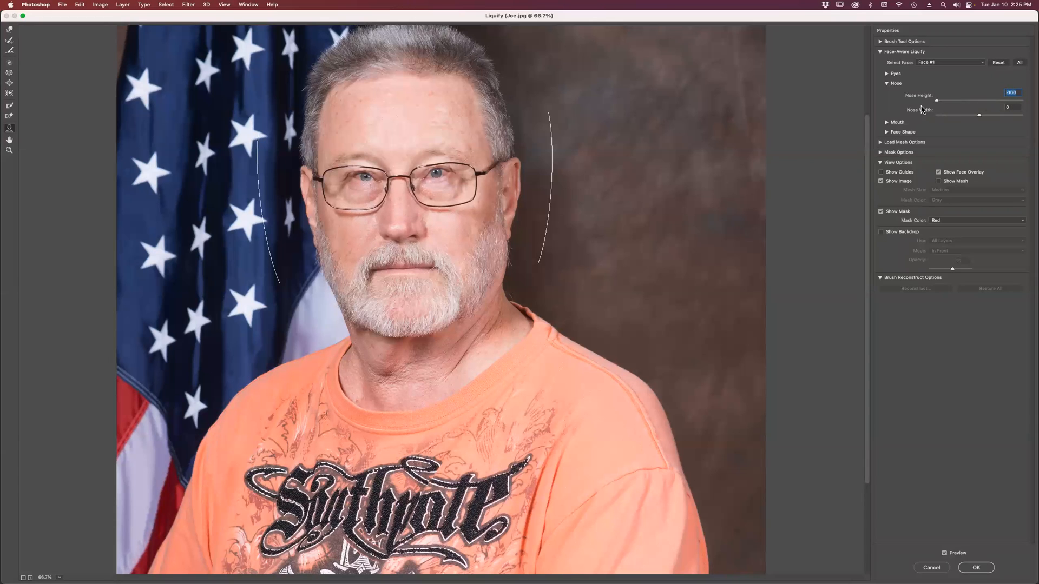
left_click_drag(1003, 102, 981, 105)
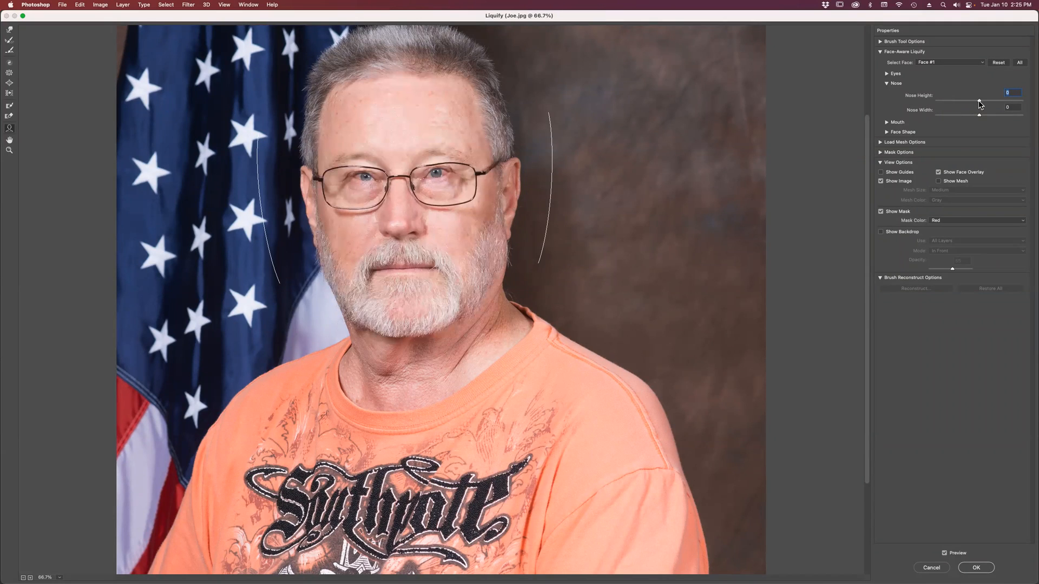
- Reopen the Eyes settings, retest Eye Distance and Eye Width, and collapse the section
left_click(887, 84)
left_click(887, 74)
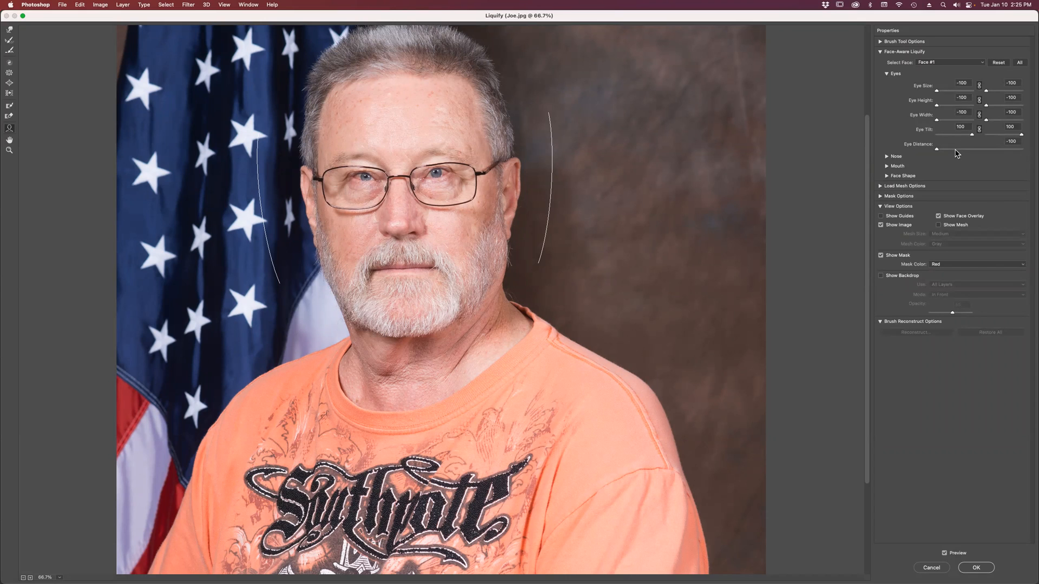
left_click(938, 150)
mouse_move(941, 150)
left_mouse_down()
mouse_move(1003, 155)
mouse_move(930, 158)
left_mouse_up()
mouse_move(987, 121)
left_mouse_down()
mouse_move(1028, 124)
mouse_move(985, 123)
left_mouse_up()
left_click(887, 74)
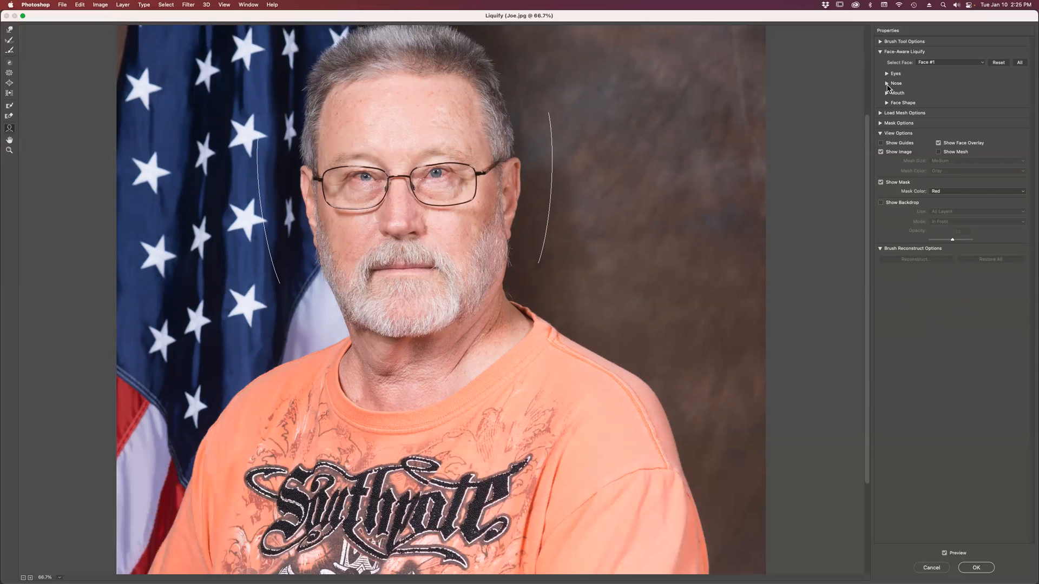
- Set Nose Height and Nose Width to -100 and collapse the Nose settings
left_click(887, 84)
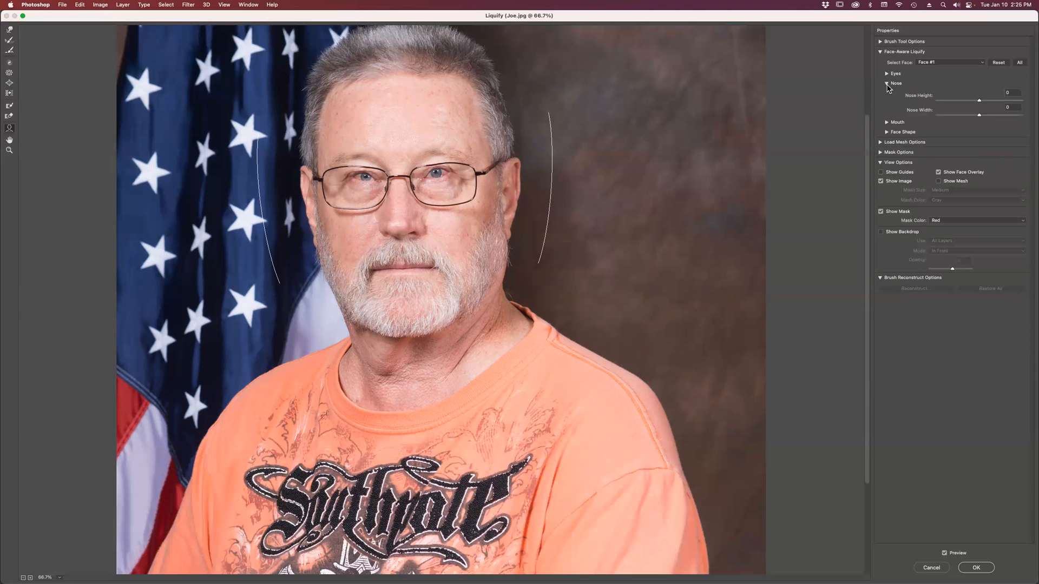
left_click(980, 102)
type("-100")
key("Return")
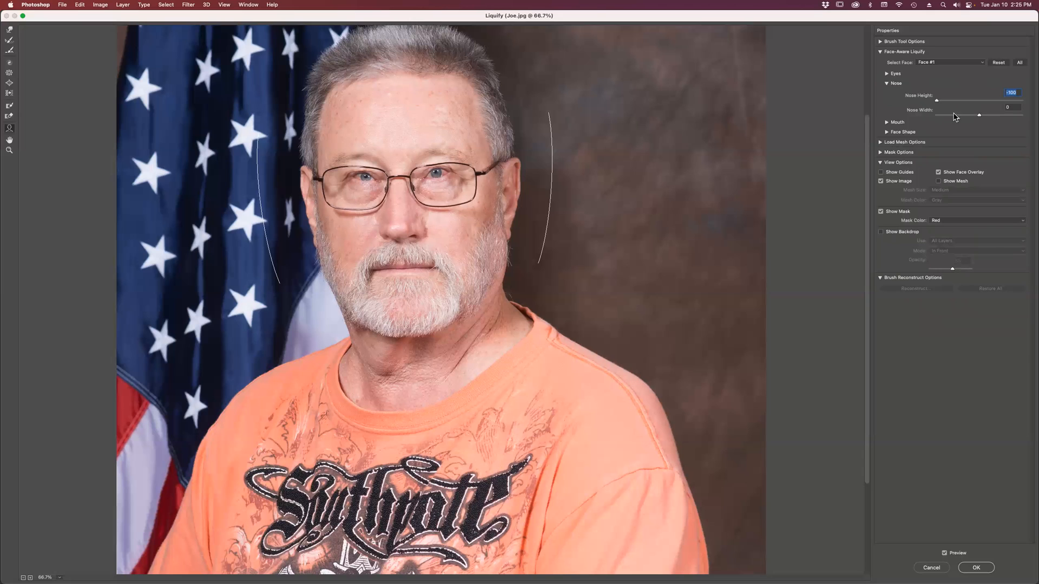
left_click_drag(980, 116, 923, 122)
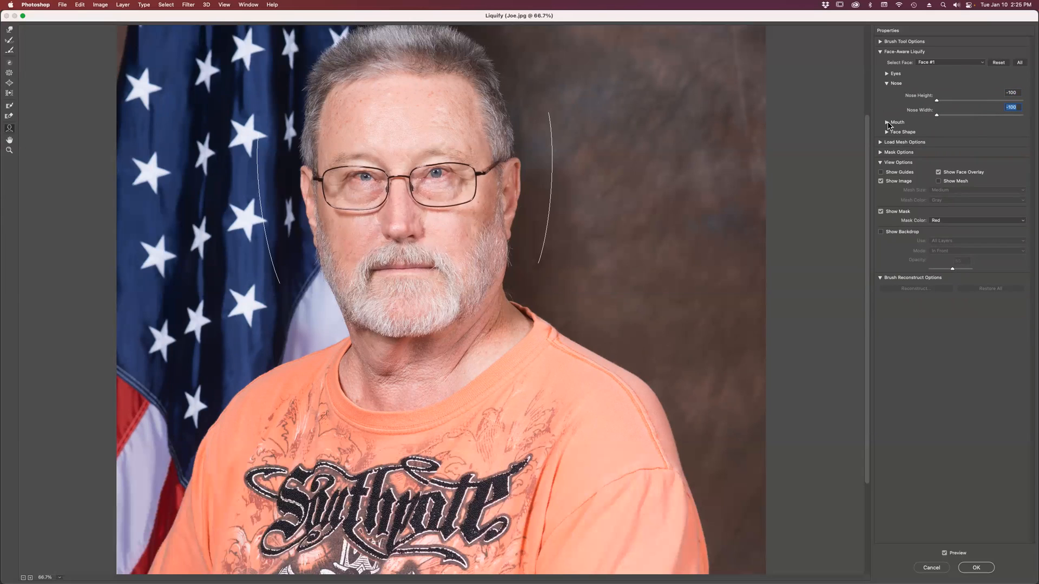
left_click(887, 85)
left_click(887, 84)
left_click(887, 84)
- Set the Mouth values to Smile 100, Upper Lip 18, Lower Lip -100, Mouth Width 100 and Mouth Height 77
left_click(887, 93)
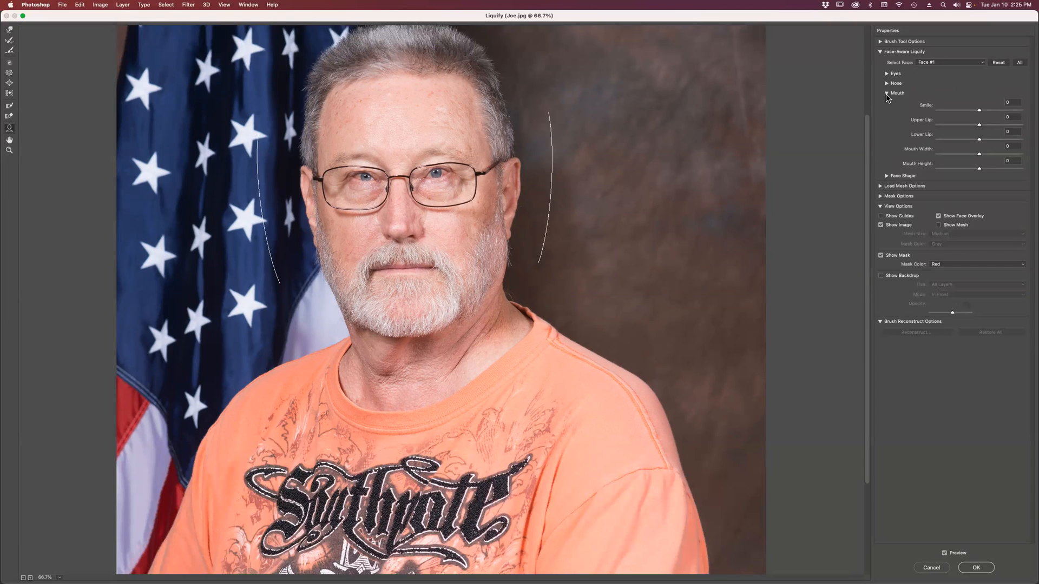
left_click_drag(981, 112, 1033, 124)
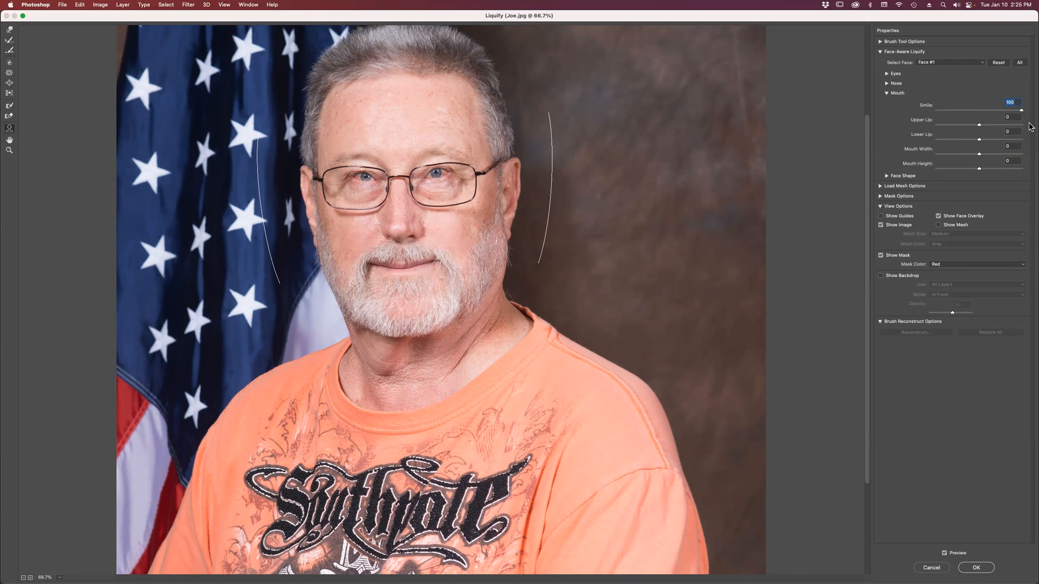
mouse_move(979, 125)
left_mouse_down()
mouse_move(1030, 140)
mouse_move(982, 142)
left_mouse_up()
left_click_drag(984, 128, 989, 128)
left_click_drag(979, 142, 920, 141)
left_click_drag(977, 156, 1033, 160)
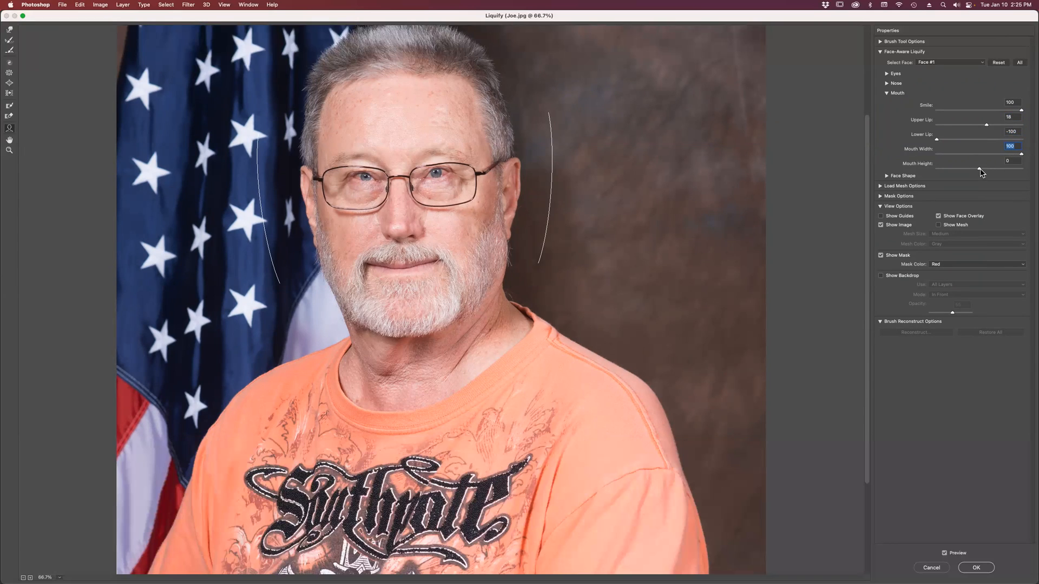
left_click_drag(979, 169, 1017, 172)
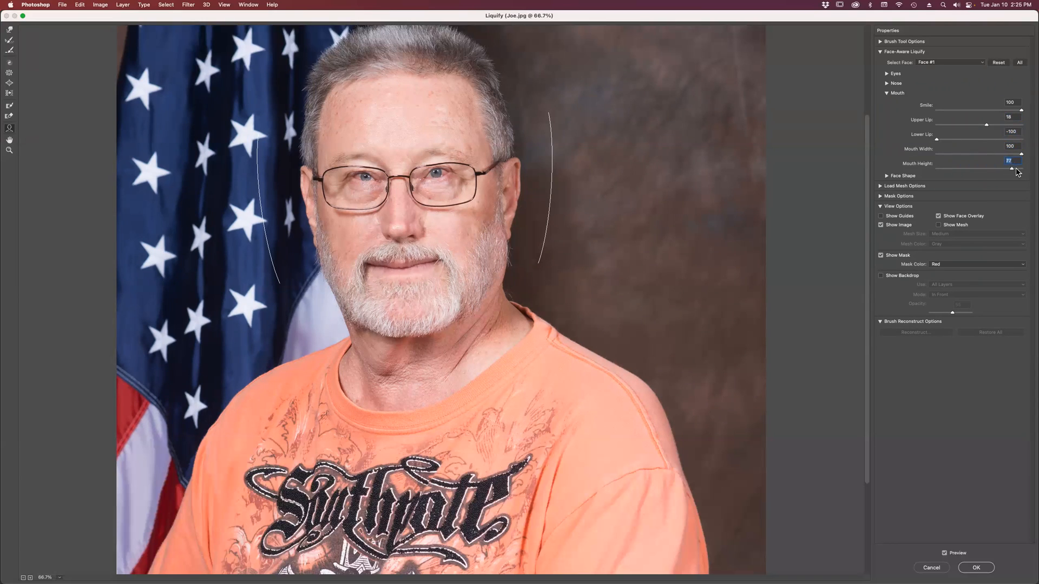
left_click(887, 93)
- Set the Face Shape values to Forehead 100, Chin Height 7, Jawline -100 and Face Width 94
left_click(887, 103)
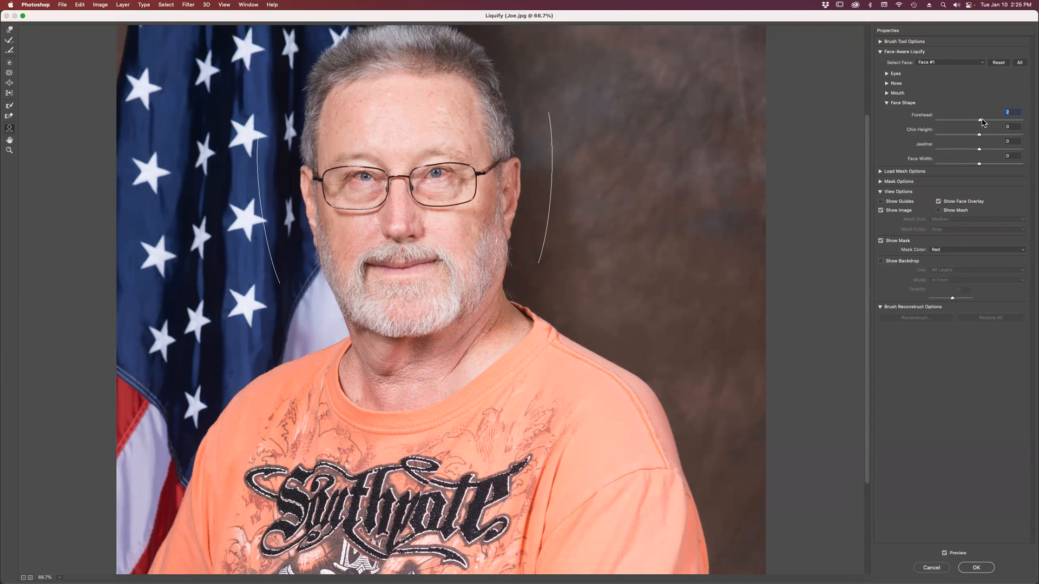
left_click_drag(983, 123, 1034, 131)
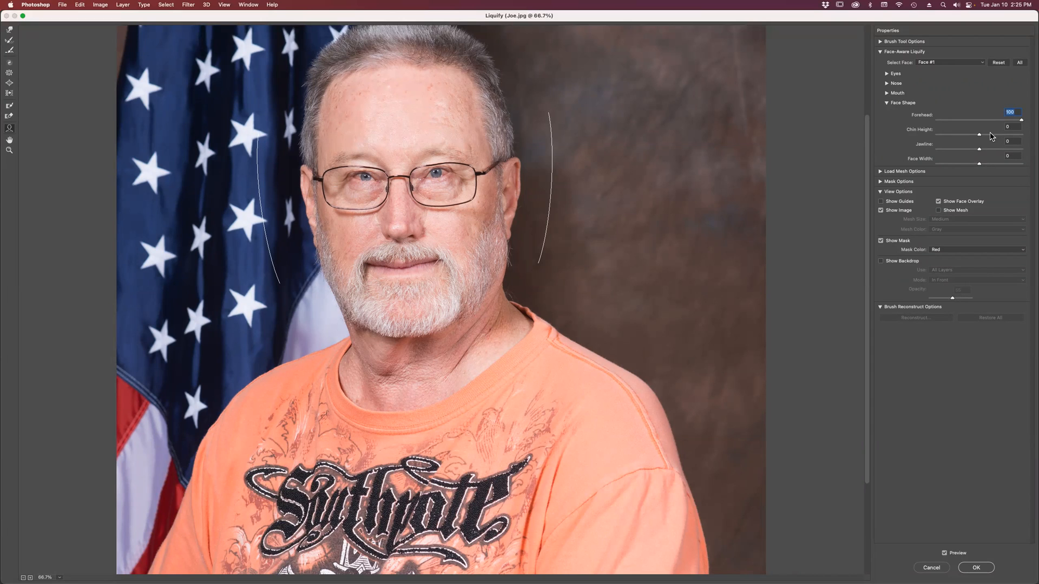
left_click_drag(981, 136, 922, 152)
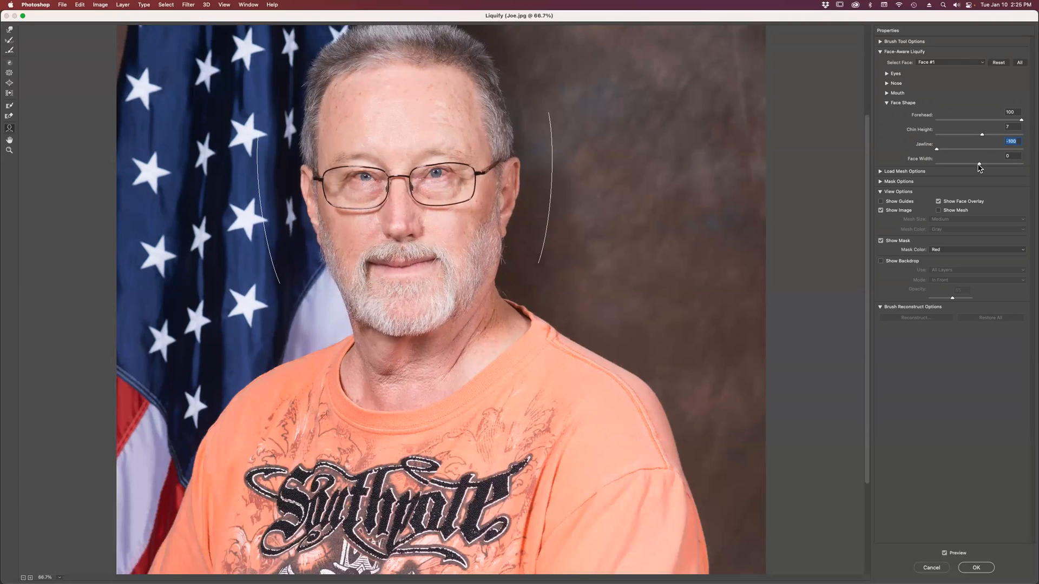
left_click_drag(980, 164, 1020, 168)
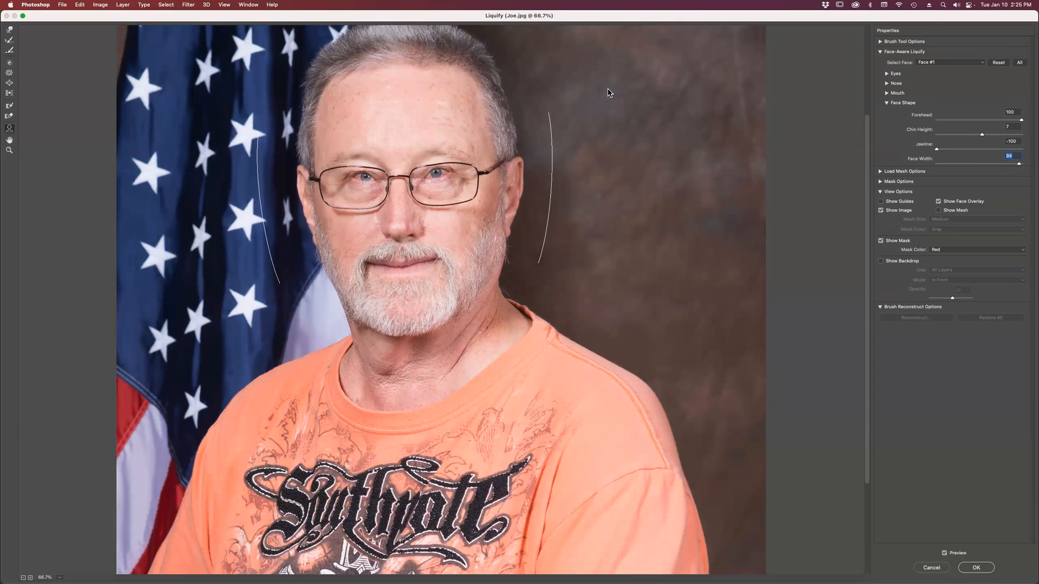
- Pinch the bridge of the glasses and nose using the Pucker tool with a much smaller brush
left_click(9, 73)
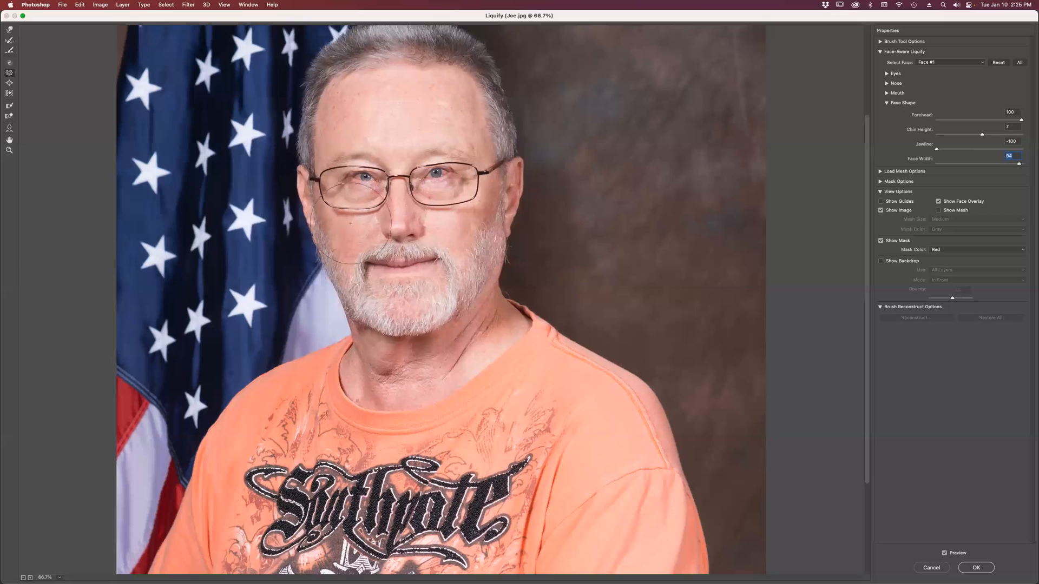
key("bracketleft")
key("bracketleft")
key("bracketleft")
key("bracketleft")
key("bracketleft")
key("bracketleft")
key("bracketleft")
key("bracketleft")
left_click(400, 186)
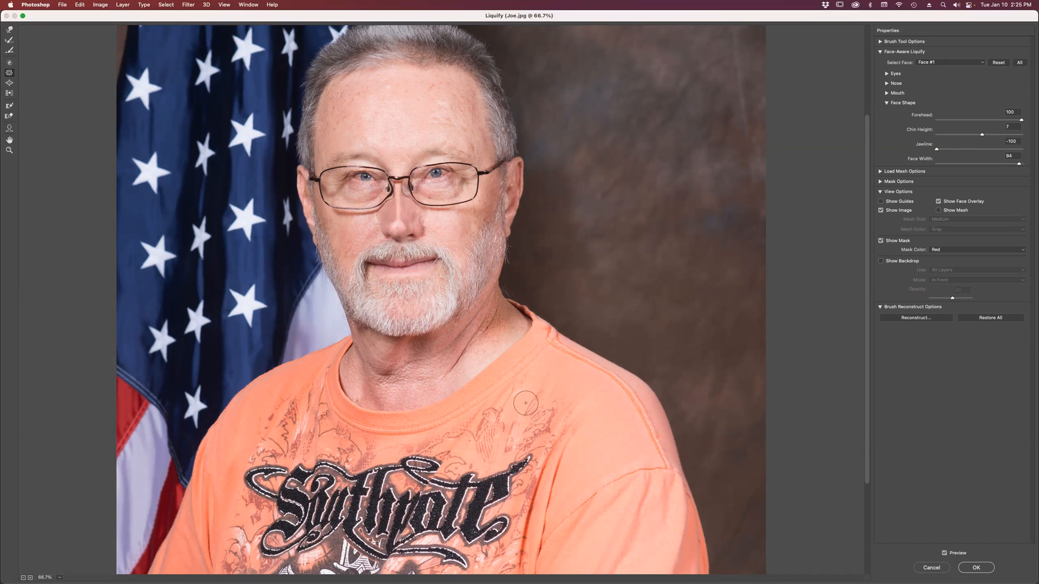
- Select the Bloat tool and reduce its brush size
left_click(10, 83)
key("bracketleft")
key("bracketleft")
key("bracketleft")
key("bracketleft")
key("bracketleft")
key("bracketleft")
key("bracketleft")
key("bracketleft")
key("bracketleft")
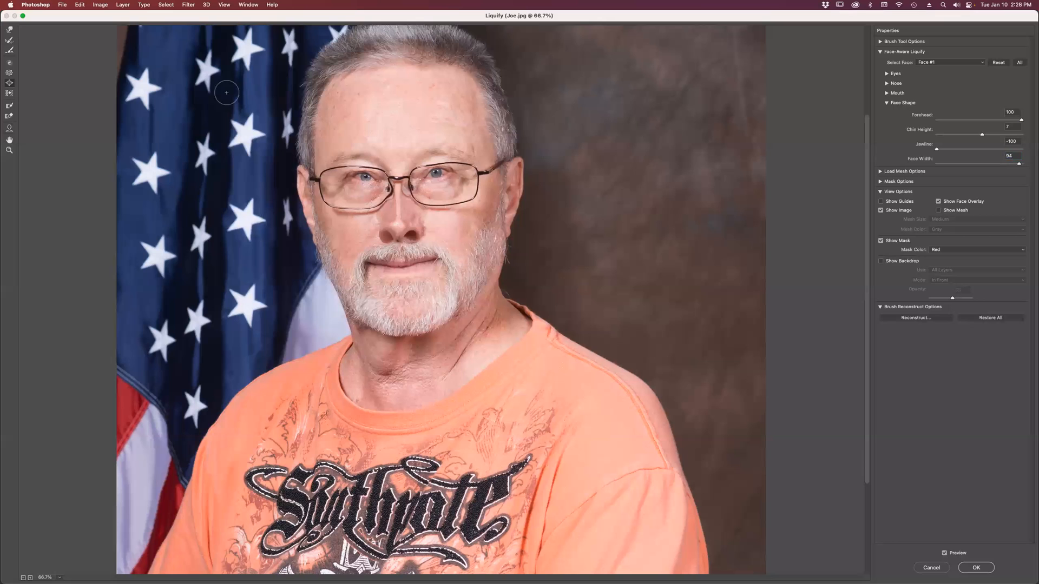
- Pull both ear tops into points and one earlobe downward with a smaller Forward Warp brush, and apply Liquify
left_click(8, 31)
key("bracketleft")
key("bracketleft")
key("bracketleft")
key("bracketleft")
key("bracketleft")
key("bracketleft")
left_click_drag(523, 159, 534, 121)
left_click_drag(524, 161, 533, 127)
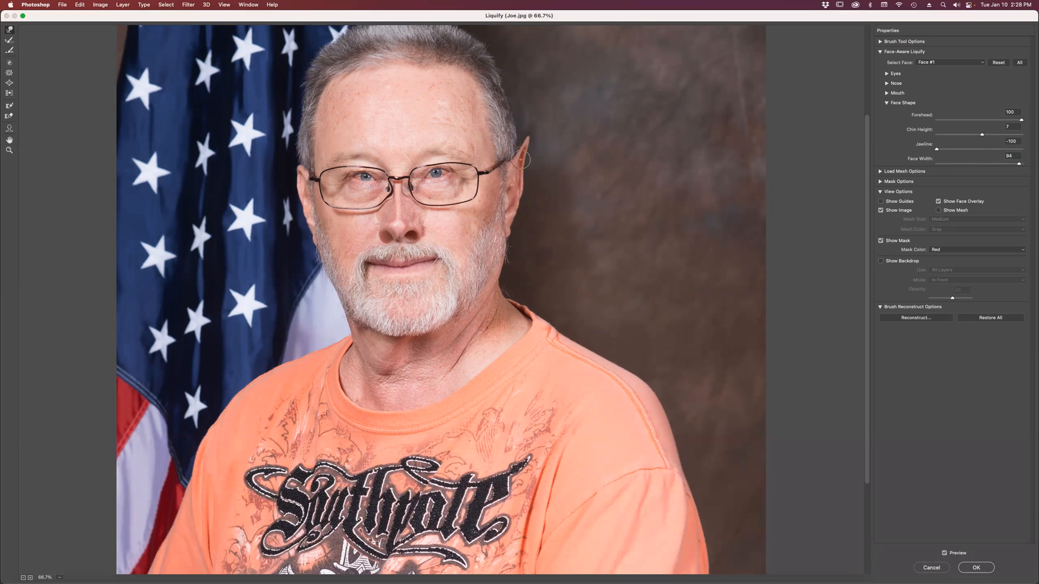
mouse_move(301, 171)
left_mouse_down()
mouse_move(280, 147)
mouse_move(293, 155)
left_mouse_up()
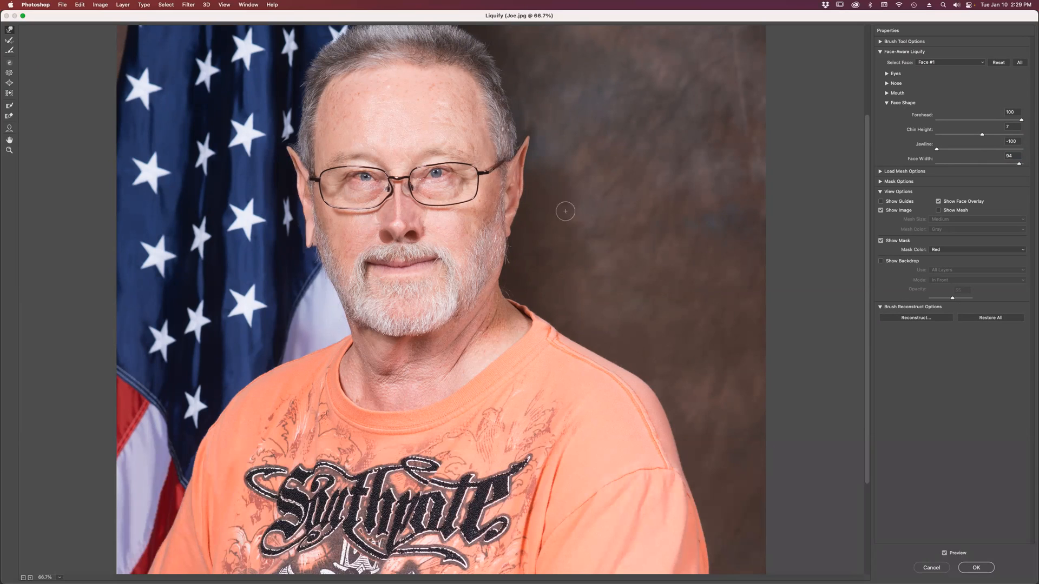
left_click_drag(508, 234, 511, 250)
left_click(977, 568)
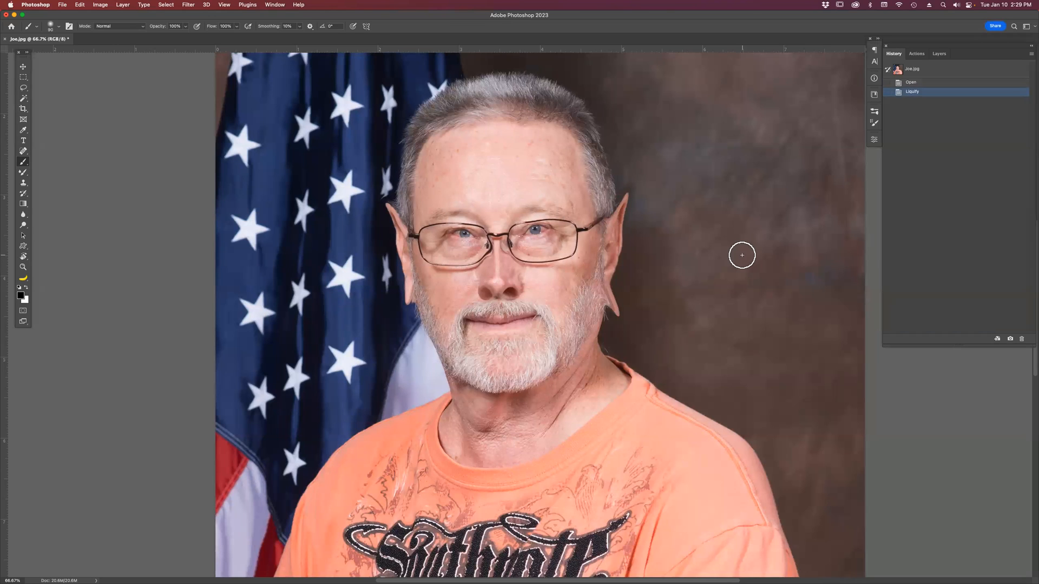
- Compare the original and liquified portraits by switching between the Open and Liquify history states, ending on Open
key("super+z")
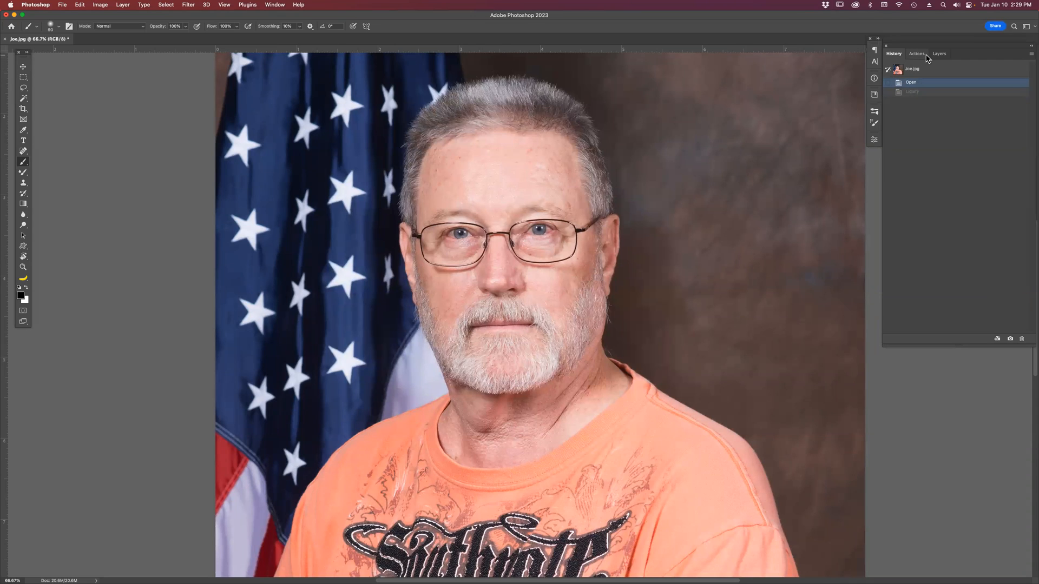
left_click(920, 94)
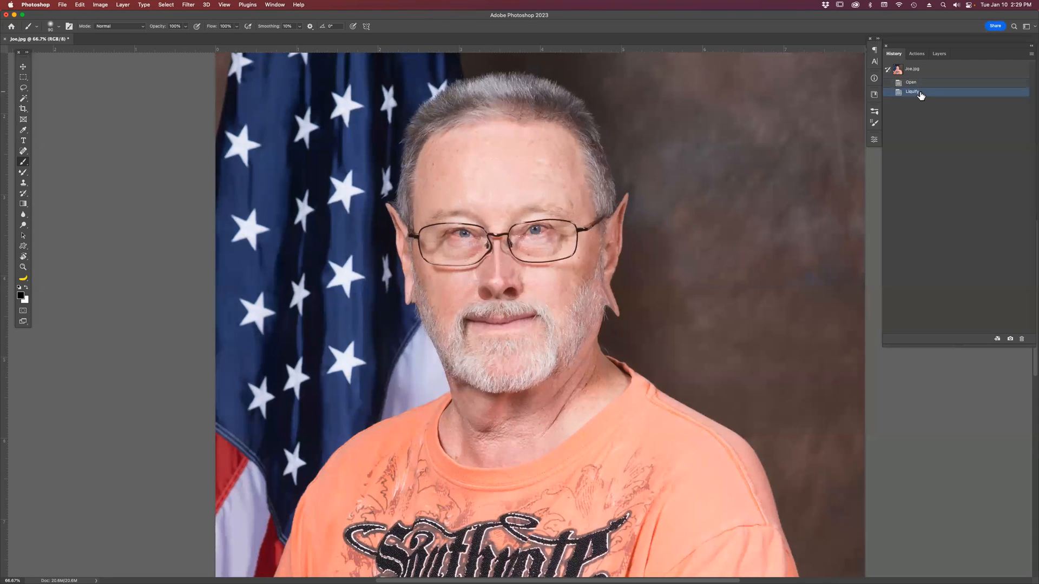
left_click(920, 83)
left_click(922, 92)
left_click(921, 82)
left_click(922, 92)
left_click(923, 83)
left_click(924, 92)
left_click(925, 84)
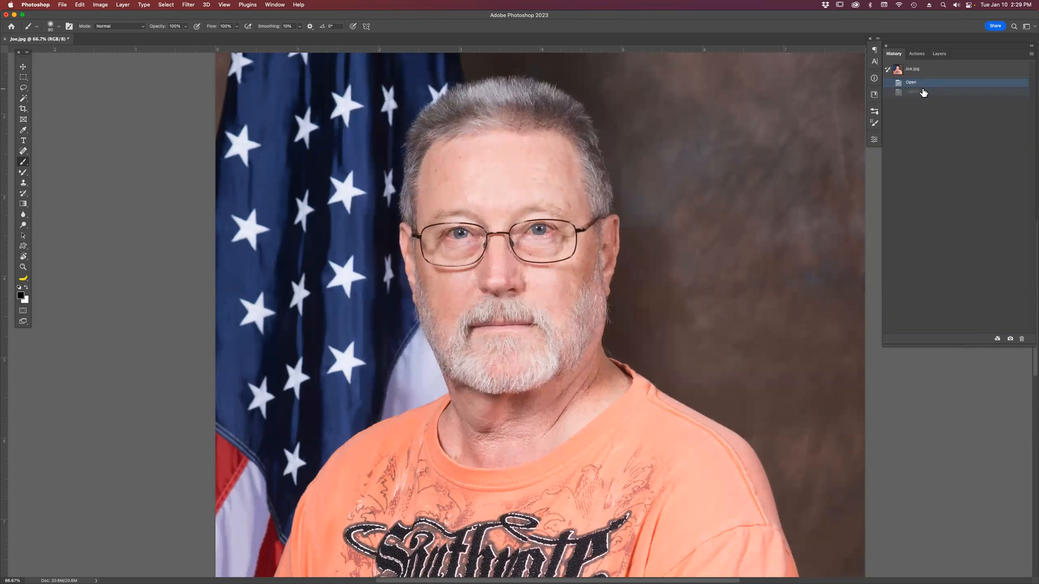
left_click(923, 92)
left_click(923, 83)
left_click(923, 92)
left_click(923, 83)
- Reopen the portrait in Liquify, enlarge the Forward Warp brush to 300, collapse Face-Aware Liquify and expand Brush Tool Options
left_click(190, 5)
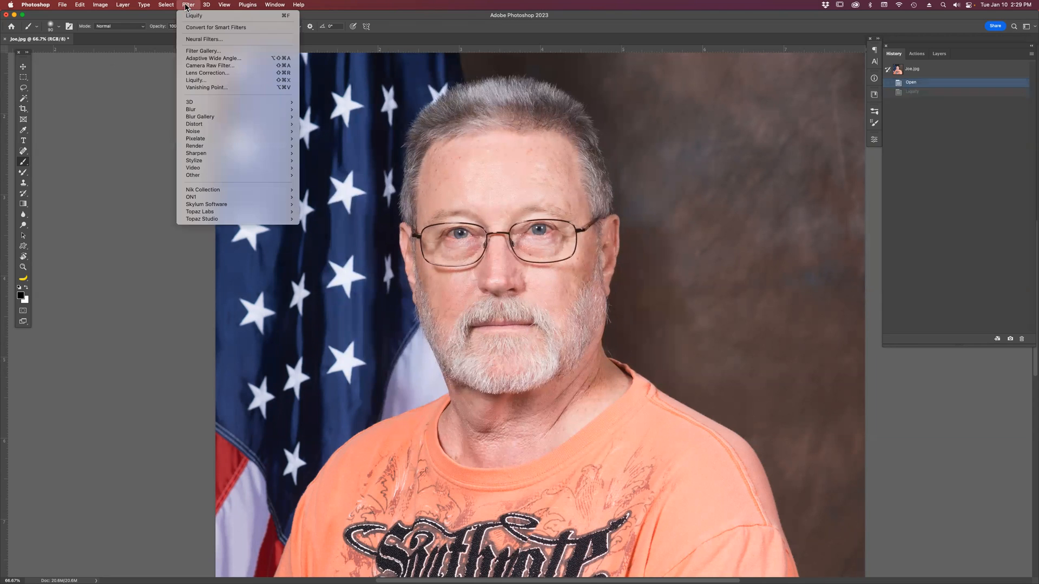
left_click(201, 81)
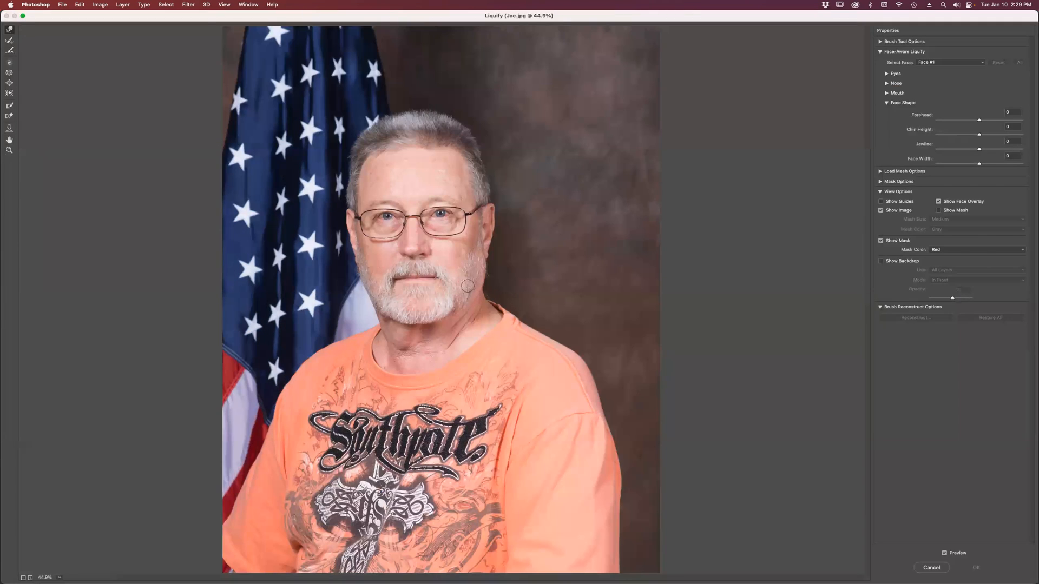
key("bracketright")
key("bracketright")
key("bracketright")
key("bracketright")
key("bracketright")
key("bracketright")
key("bracketright")
key("bracketright")
left_click(881, 52)
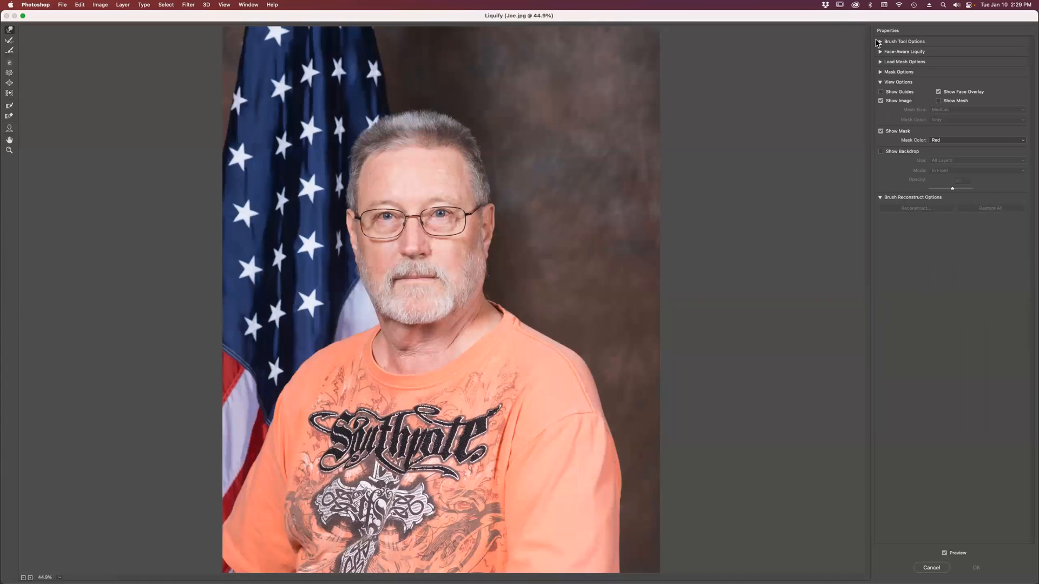
left_click(880, 41)
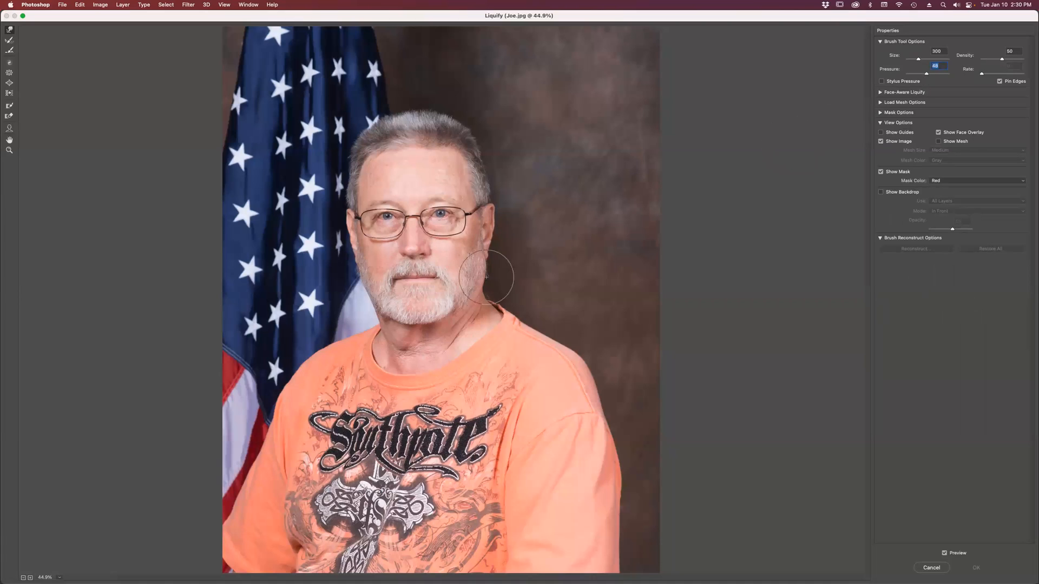
- Nudge the jaw and neck edges on both sides with the 300-size Forward Warp brush, and apply Liquify
left_click_drag(494, 281, 511, 291)
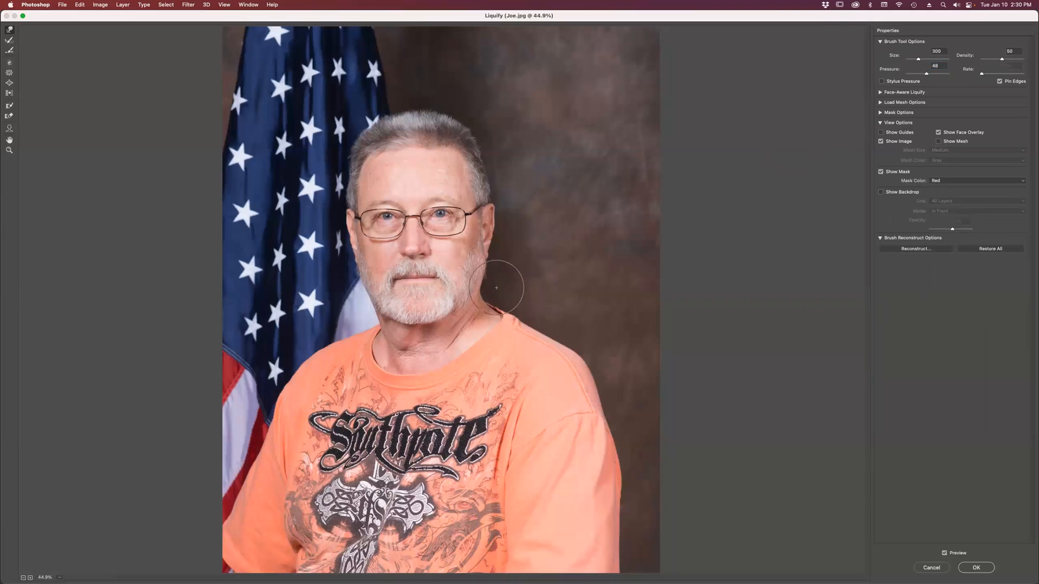
left_click_drag(371, 317, 372, 316)
left_click(977, 567)
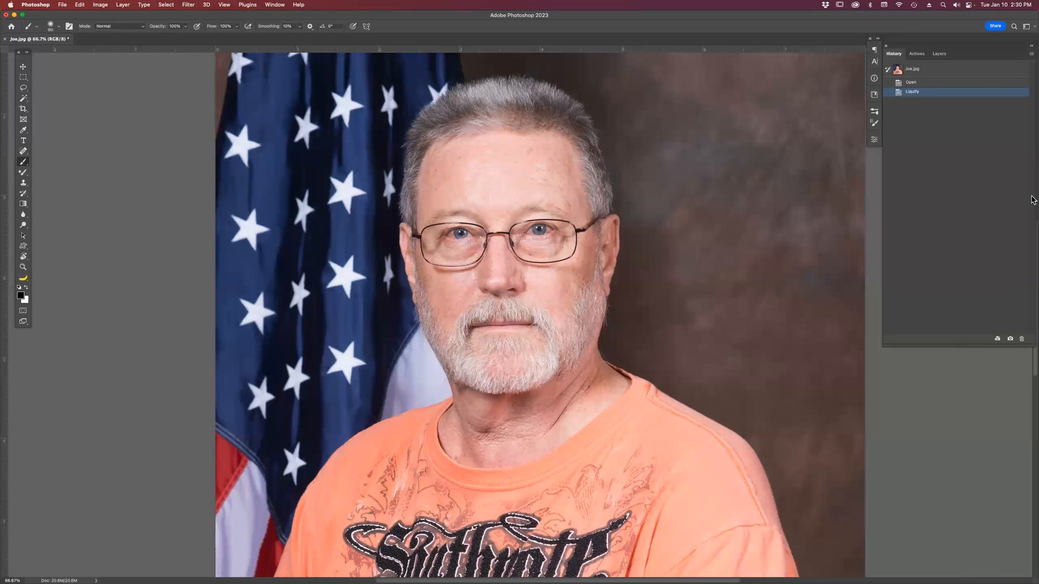
- Compare the portrait before and after the neck warp by alternating the Open and Liquify history states, ending on Liquify
left_click(958, 83)
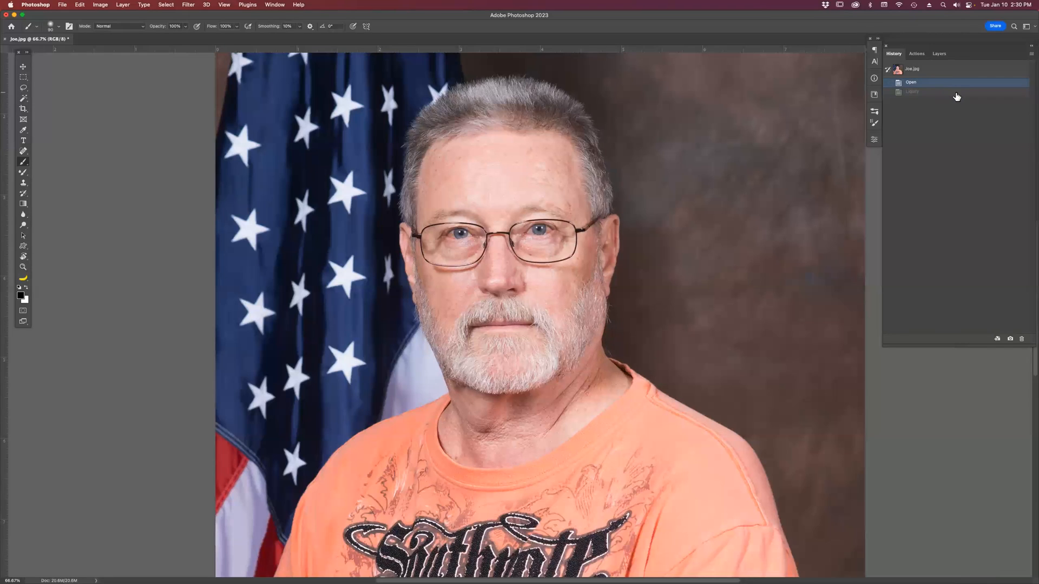
left_click(956, 93)
left_click(955, 84)
left_click(952, 93)
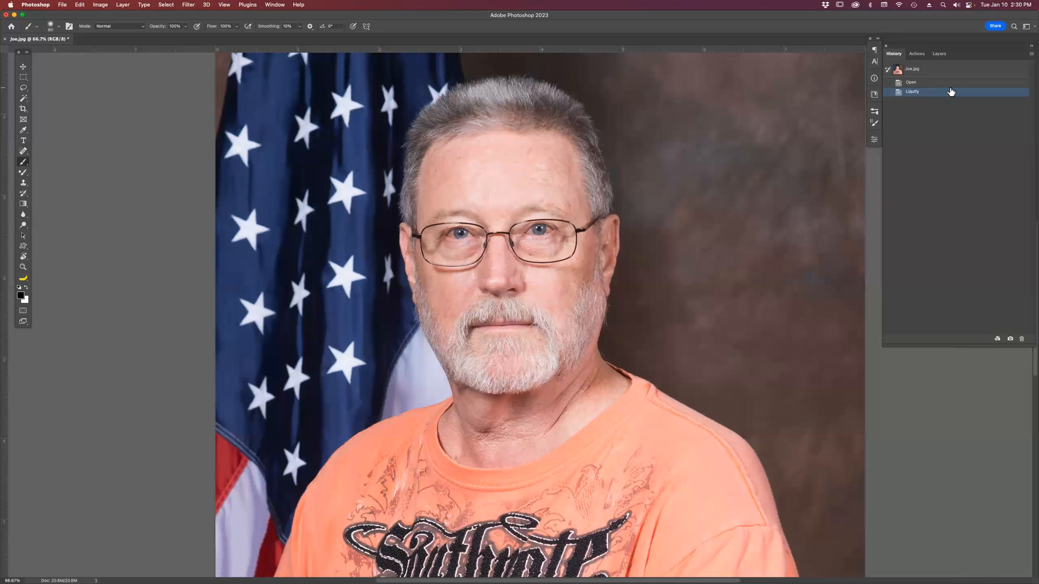
left_click(950, 84)
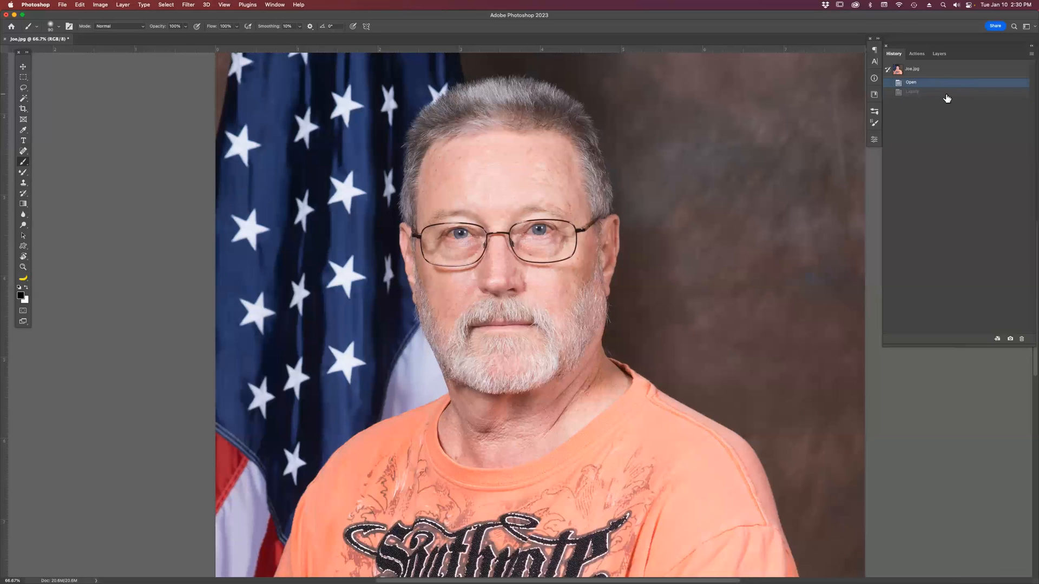
left_click(947, 94)
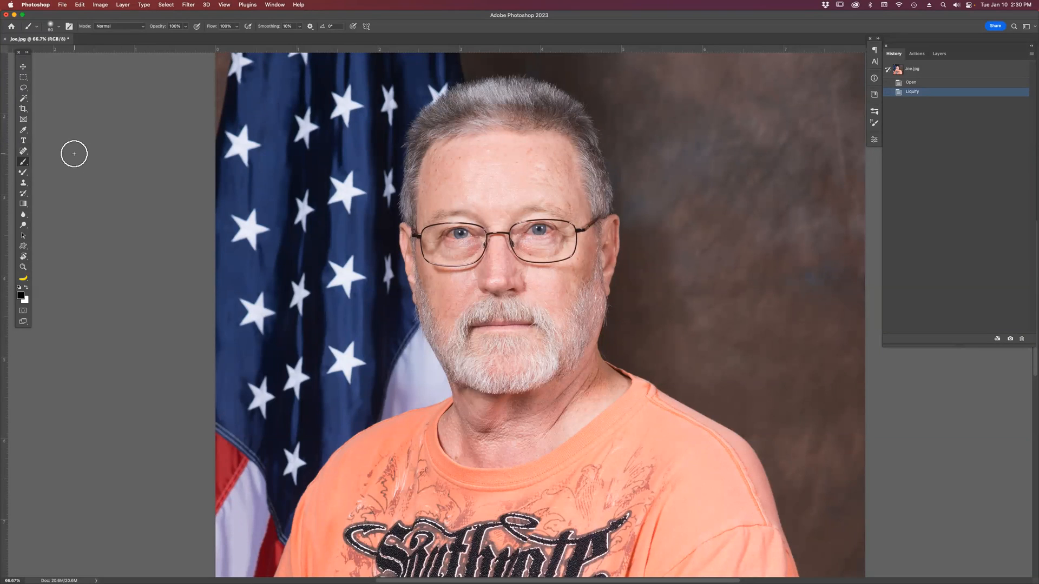
- Reopen the portrait in Liquify and freeze-mask the white flag area between the man's jaw and shoulder
left_click(191, 6)
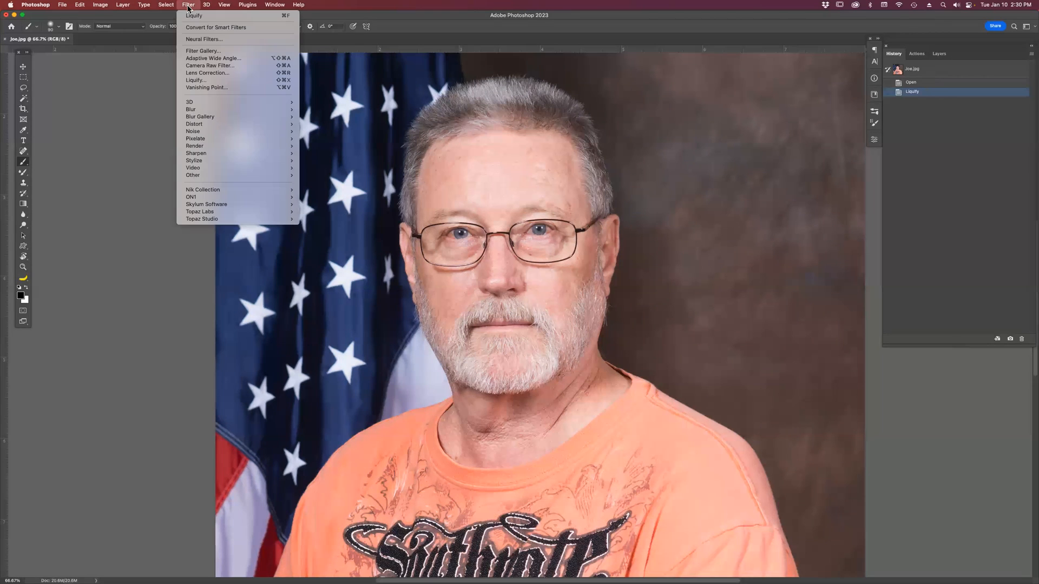
left_click(272, 88)
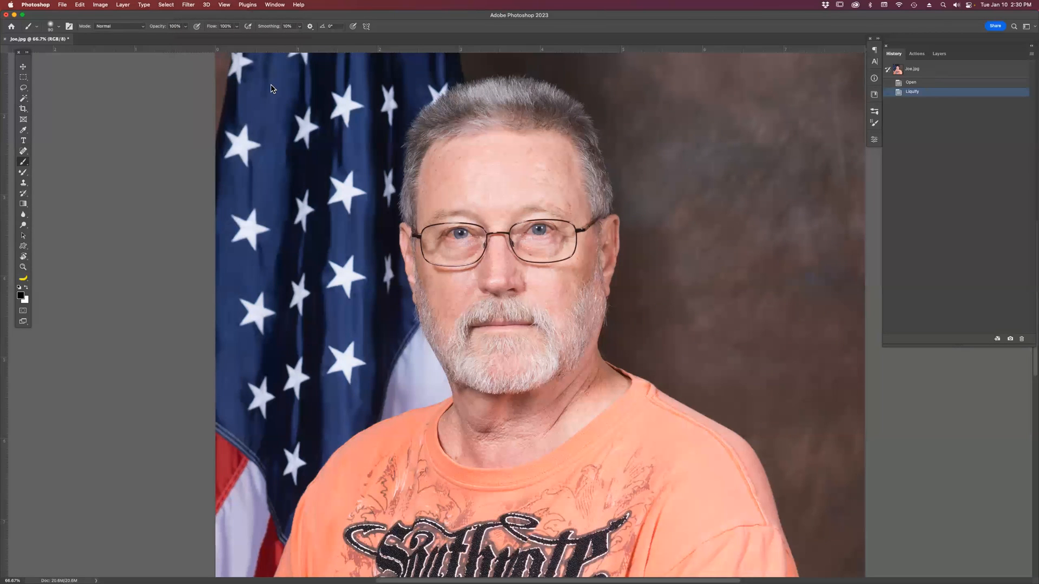
key("super+shift+x")
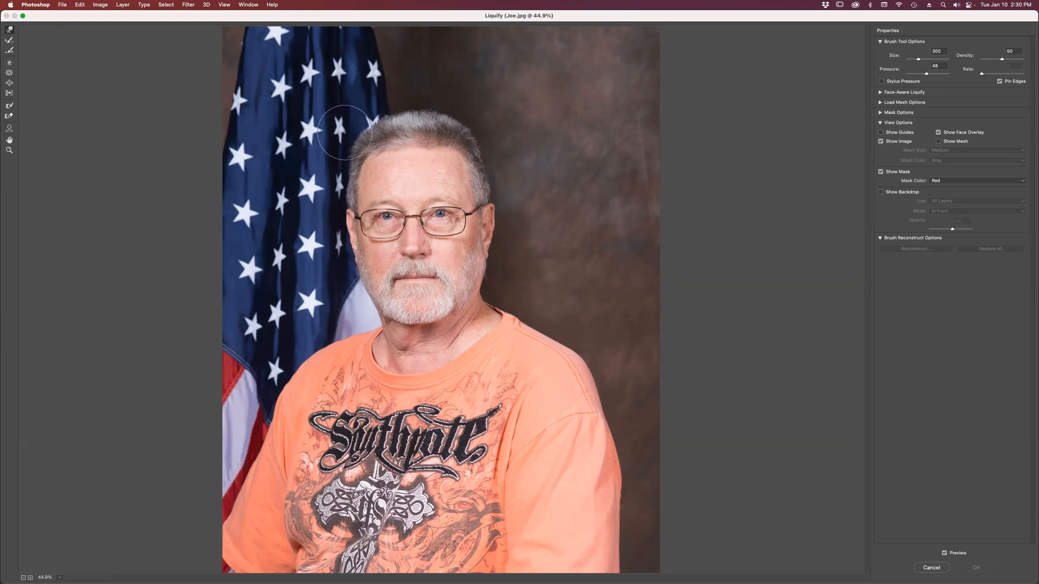
left_click(10, 108)
mouse_move(356, 287)
left_mouse_down()
mouse_move(324, 339)
mouse_move(357, 302)
mouse_move(348, 325)
mouse_move(336, 323)
left_mouse_up()
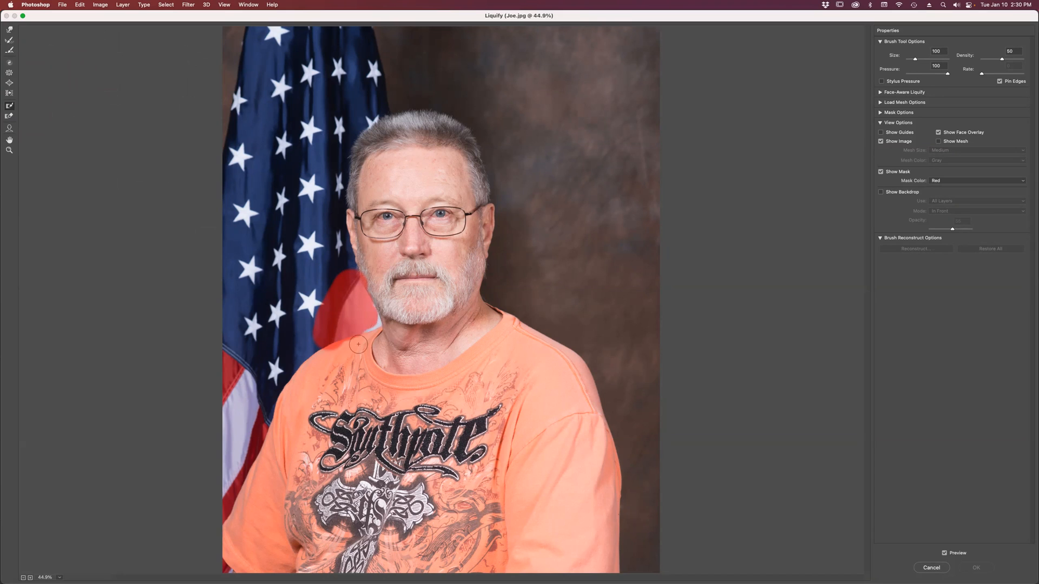
- Push the neck and collar edge outward against the frozen flag area with Forward Warp, and thaw the mask
left_click(10, 31)
mouse_move(375, 326)
left_mouse_down()
mouse_move(344, 312)
mouse_move(368, 322)
mouse_move(353, 314)
left_mouse_up()
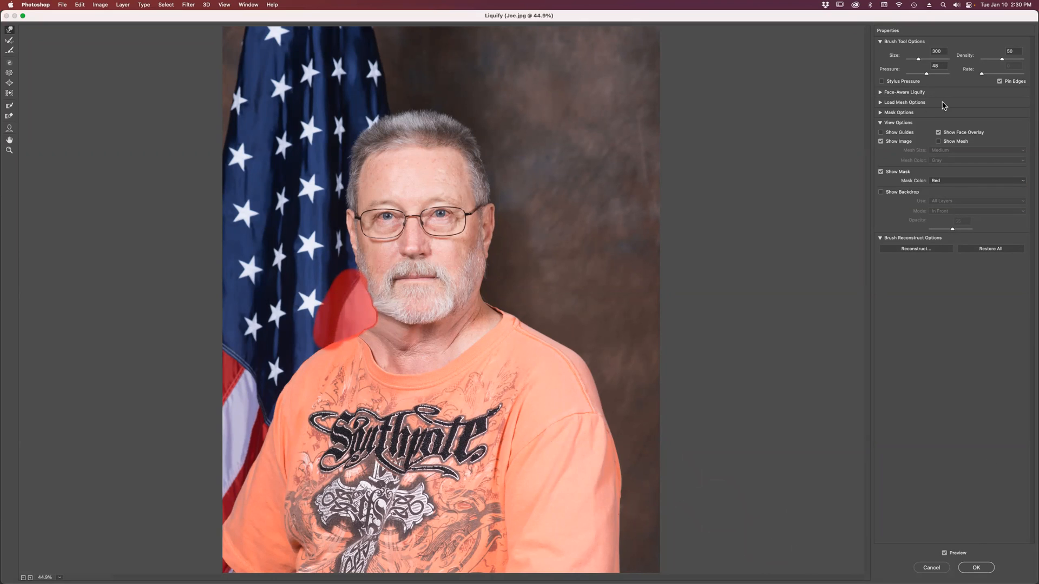
left_click(9, 119)
left_click(344, 325)
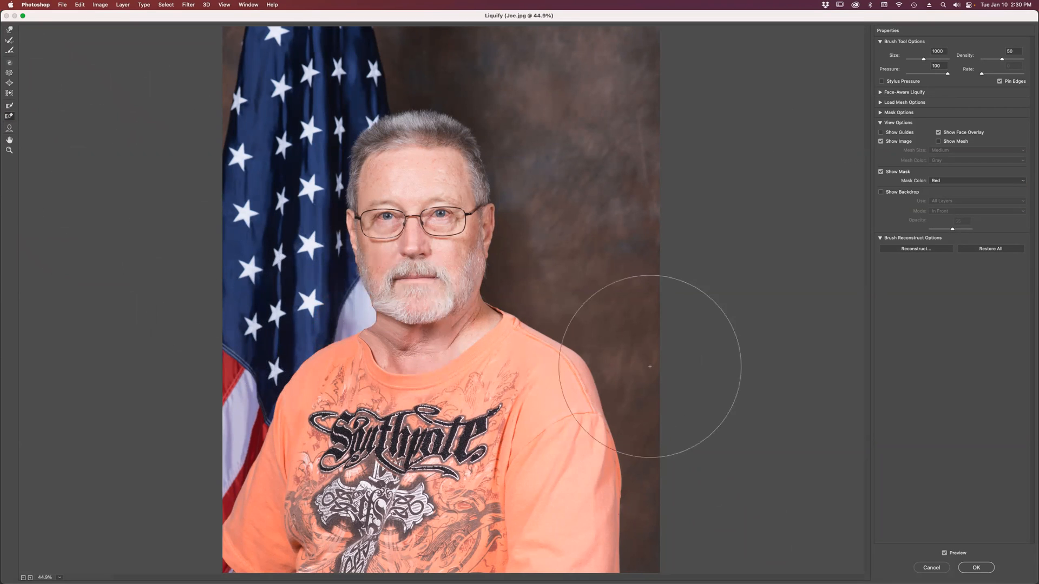
- Compare the portrait with and without the neck warp by toggling the Liquify preview repeatedly, leaving it off
left_click(945, 555)
left_click(945, 555)
left_click(946, 555)
left_click(945, 555)
left_click(945, 554)
left_click(945, 554)
left_click(945, 554)
left_click(945, 553)
left_click(945, 554)
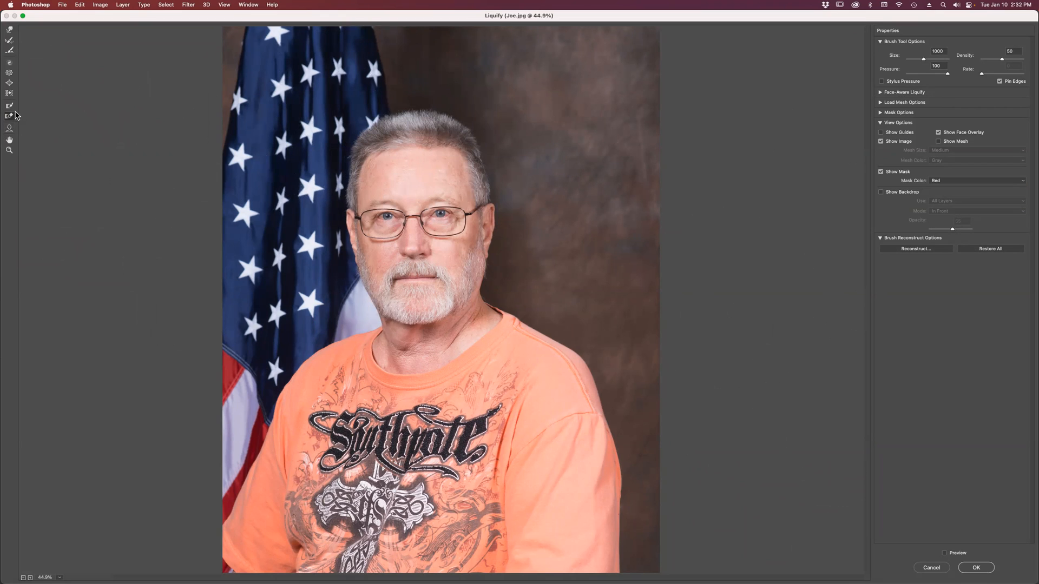
- Freeze-mask the starred blue part of the flag beside the man's head, and switch to the Forward Warp tool
left_click(11, 108)
mouse_move(378, 120)
left_mouse_down()
mouse_move(345, 146)
mouse_move(332, 246)
mouse_move(352, 108)
mouse_move(309, 189)
mouse_move(344, 158)
mouse_move(323, 204)
mouse_move(332, 249)
mouse_move(336, 238)
mouse_move(295, 234)
mouse_move(274, 196)
mouse_move(282, 260)
mouse_move(273, 210)
mouse_move(327, 125)
mouse_move(294, 182)
mouse_move(282, 117)
left_mouse_up()
left_click(10, 30)
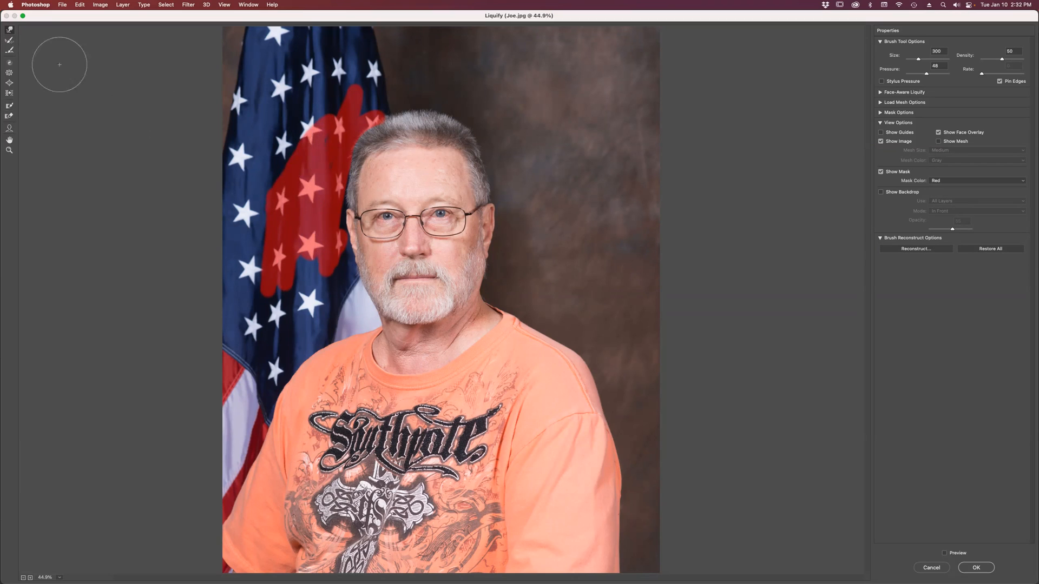
- Try to warp the side of the man's head next to the frozen flag area while the preview is off
left_click(360, 193)
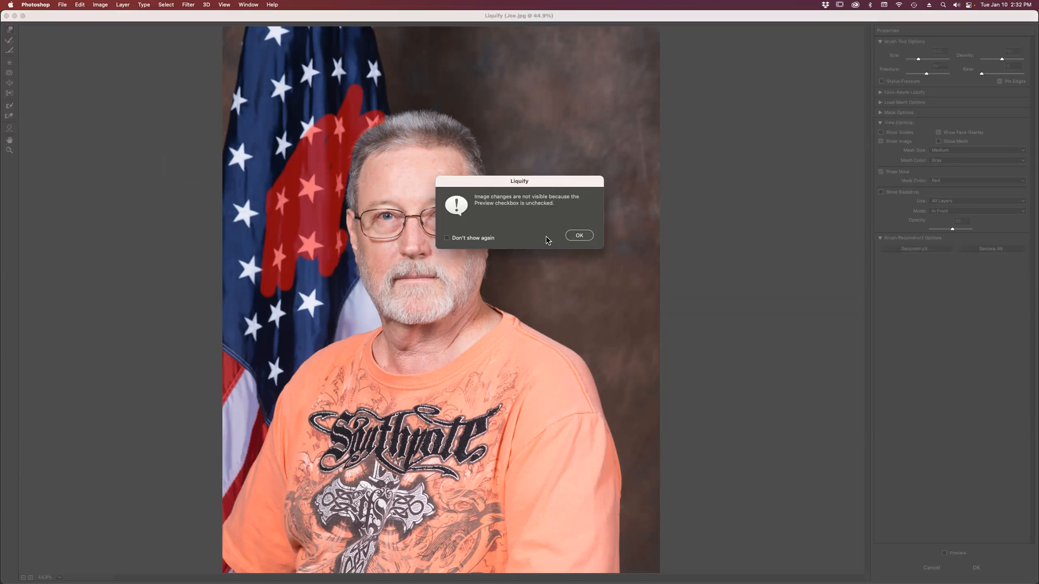
left_click(580, 236)
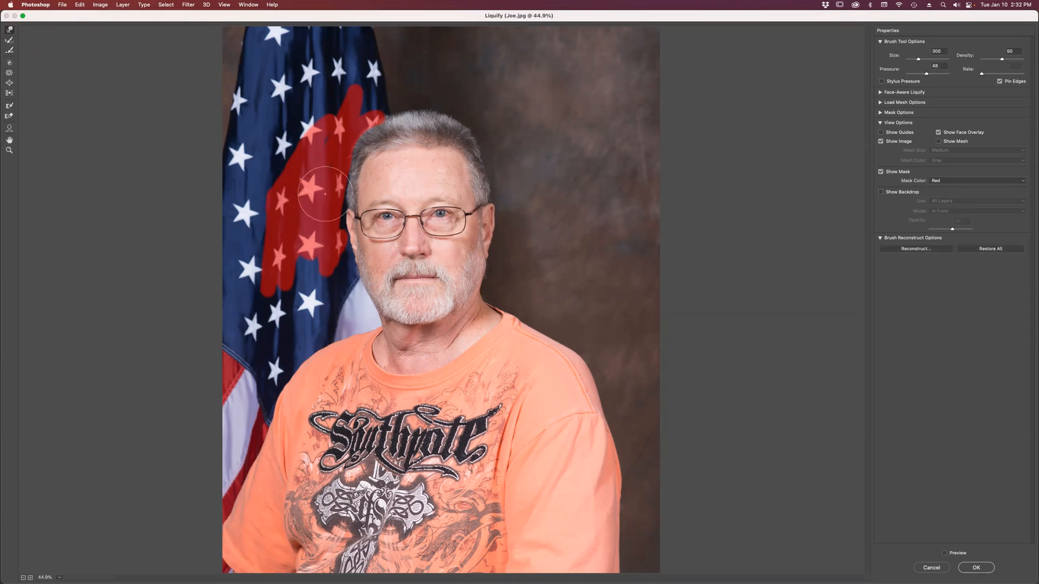
left_click(351, 174)
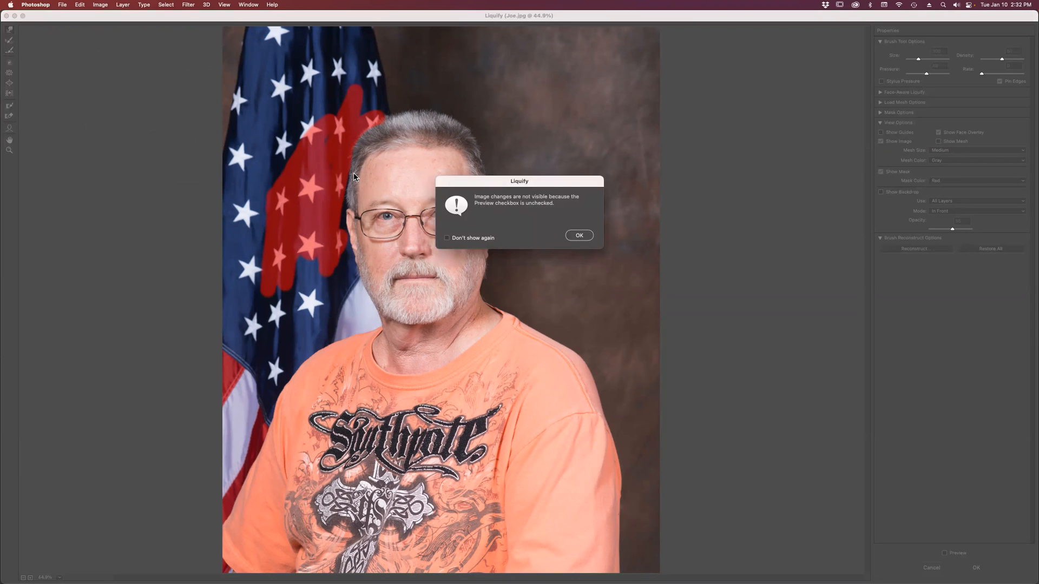
left_click(578, 236)
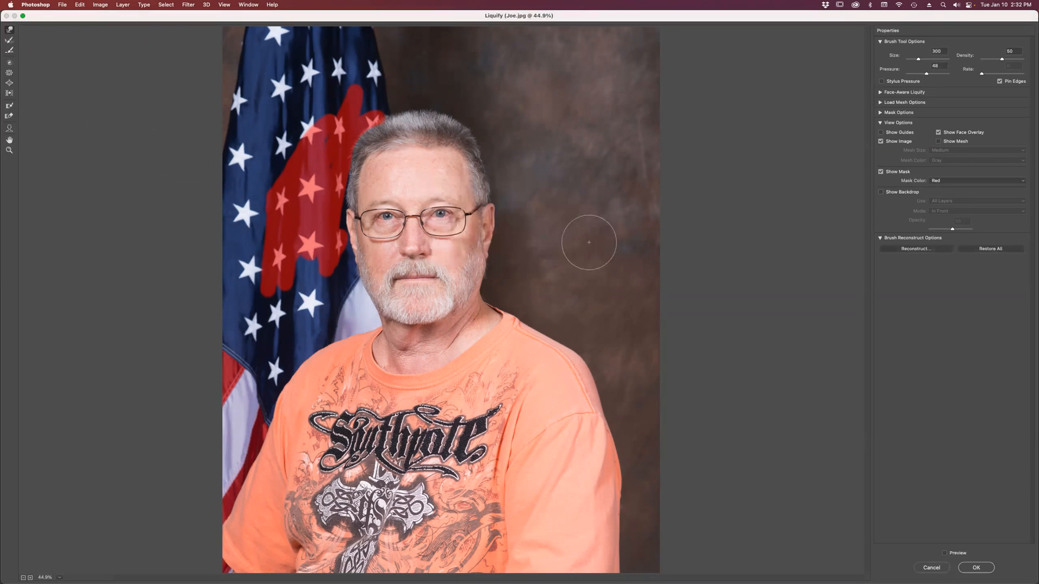
- Turn the Liquify preview on, pull the front of the hair up into a curl beside the frozen area, and apply Liquify
left_click(945, 554)
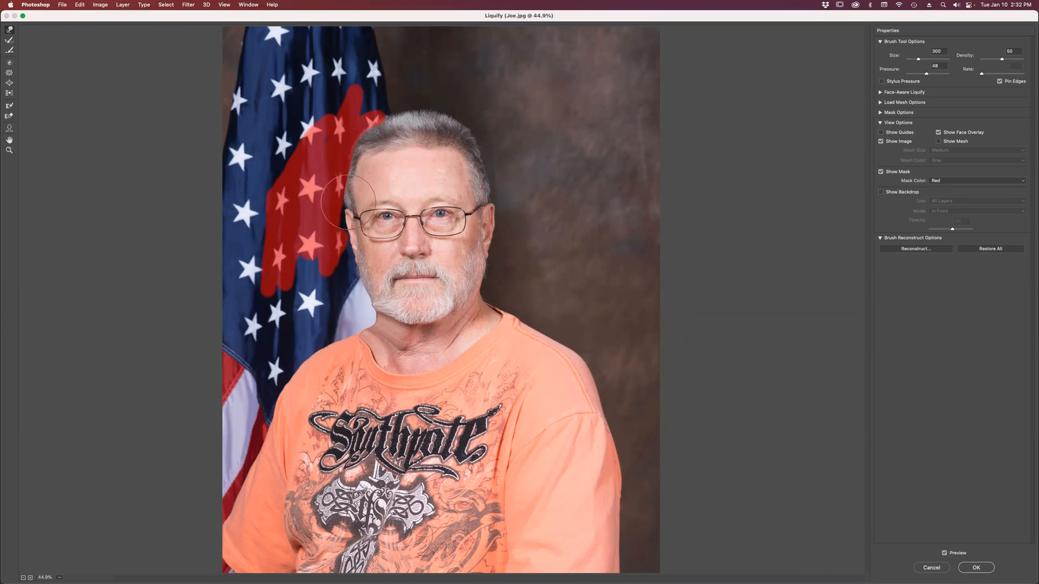
mouse_move(393, 143)
left_mouse_down()
mouse_move(386, 106)
mouse_move(374, 101)
mouse_move(374, 110)
mouse_move(399, 125)
mouse_move(389, 103)
mouse_move(361, 109)
left_mouse_up()
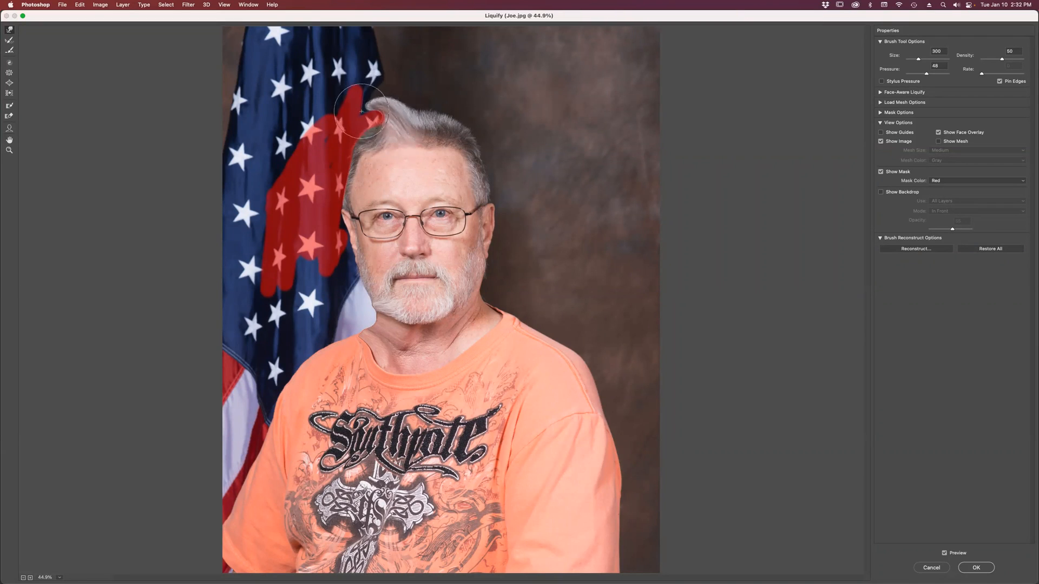
left_click(975, 567)
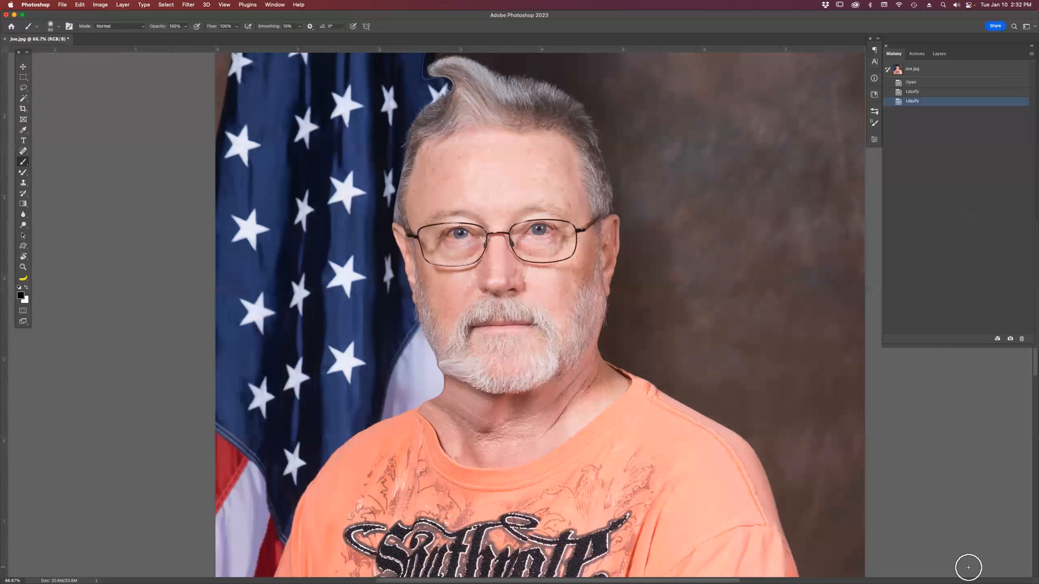
scroll(694, 473, "up", 3)
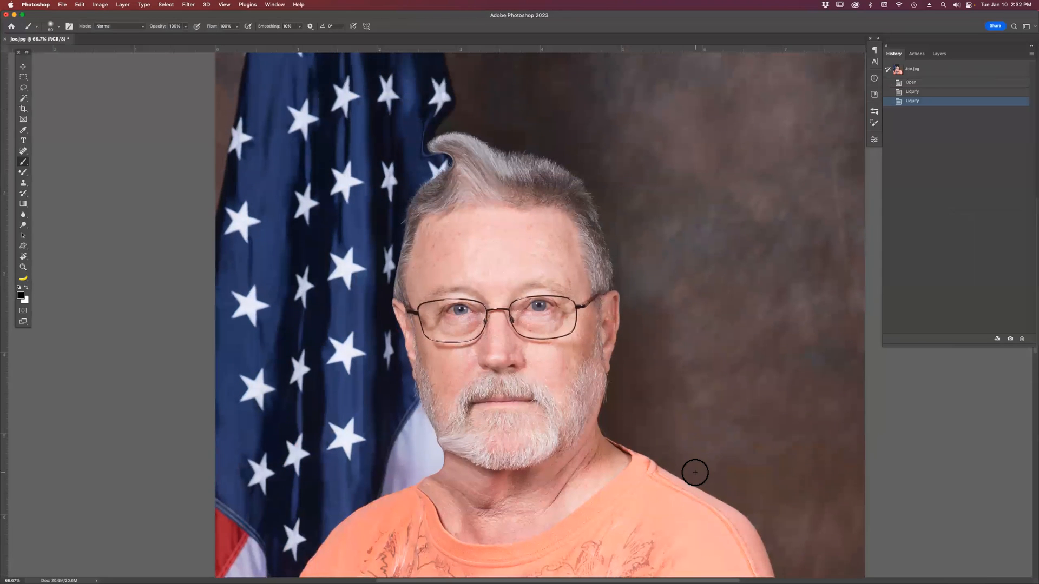